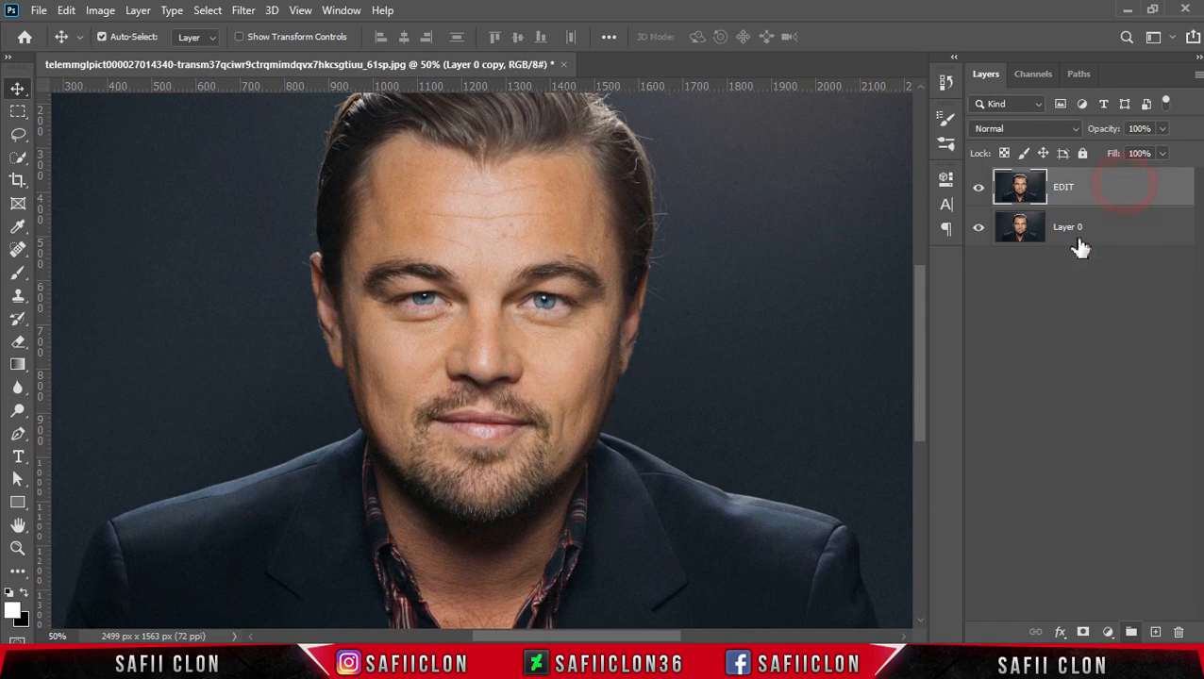
Step: Rename the bottom layer, Layer 0, as ORIGINAL and hide it
click(1070, 233)
double_click(1067, 230)
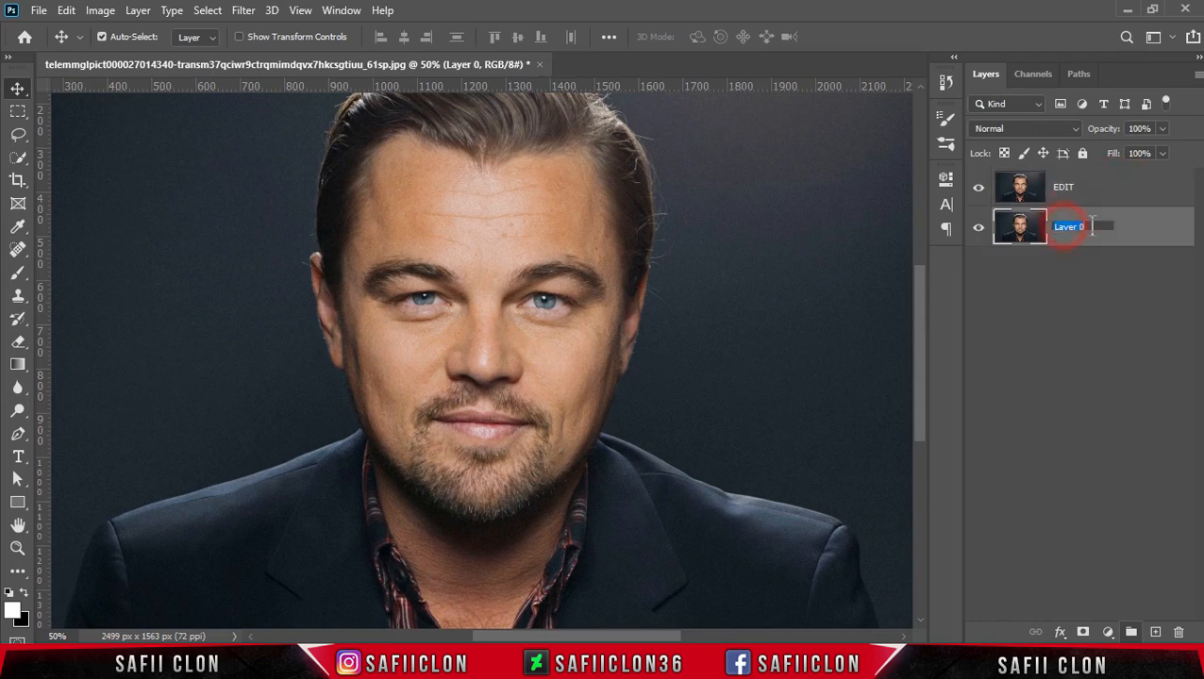
text(ORIGINAL)
click(1131, 229)
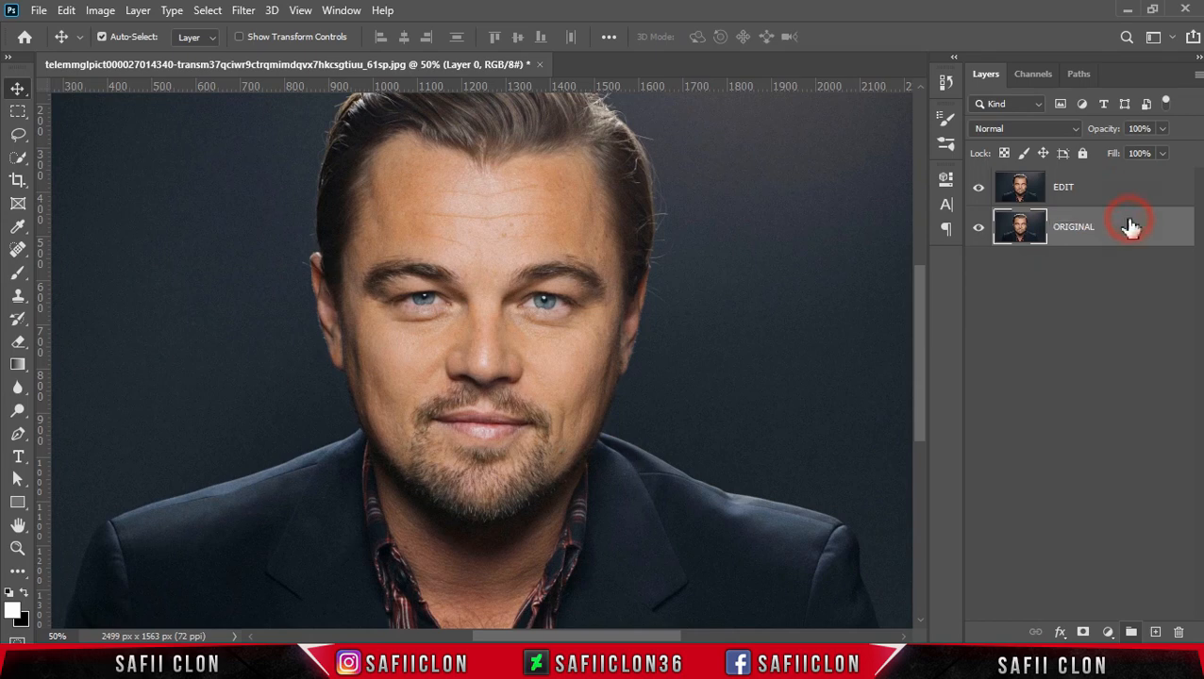
click(979, 232)
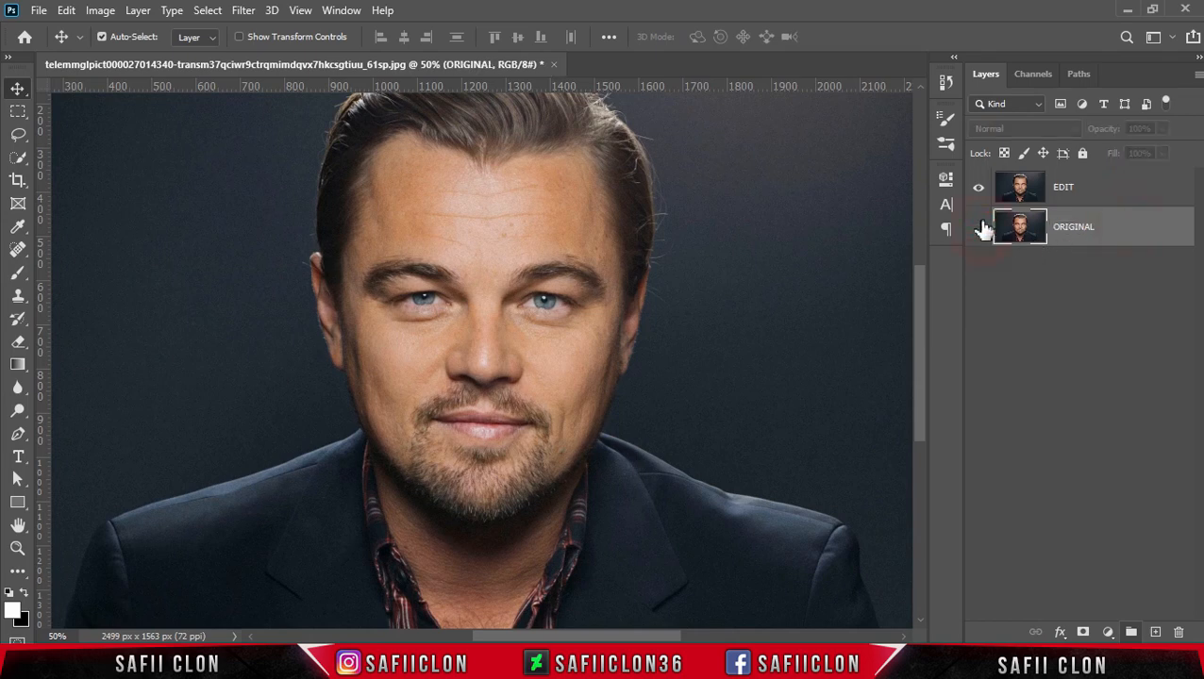
Step: Set up the Pen tool for the EDIT layer in Path mode with the Combine Shapes path operation
click(1131, 189)
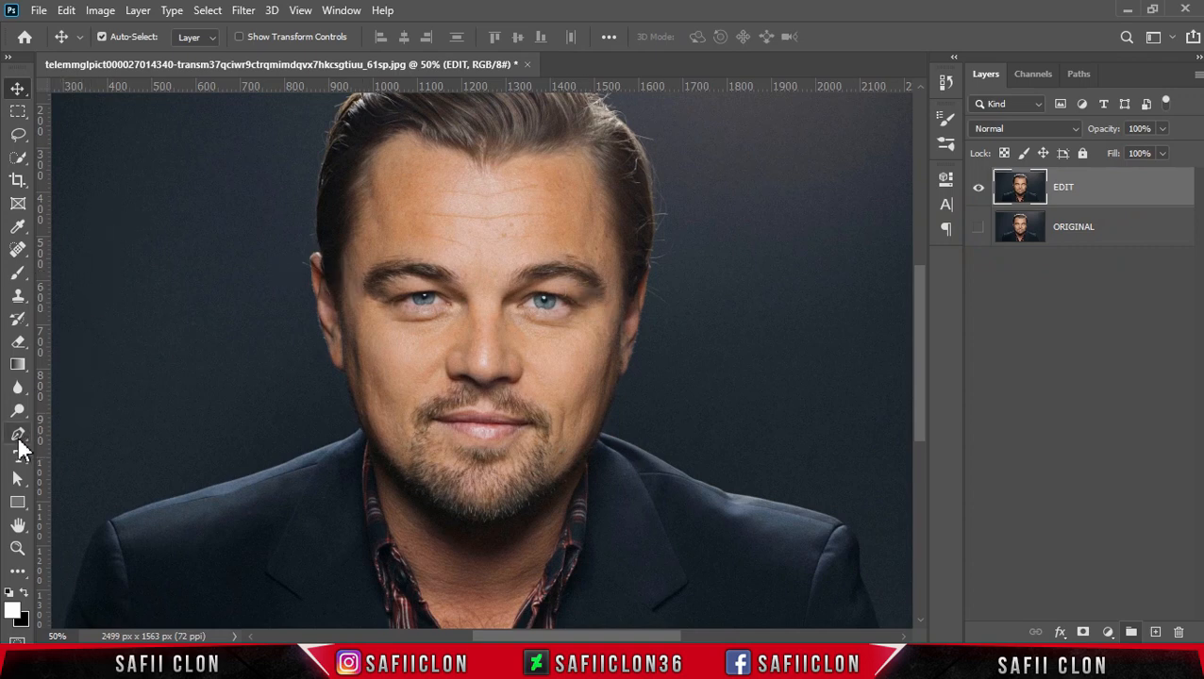
click(19, 436)
right_click(19, 436)
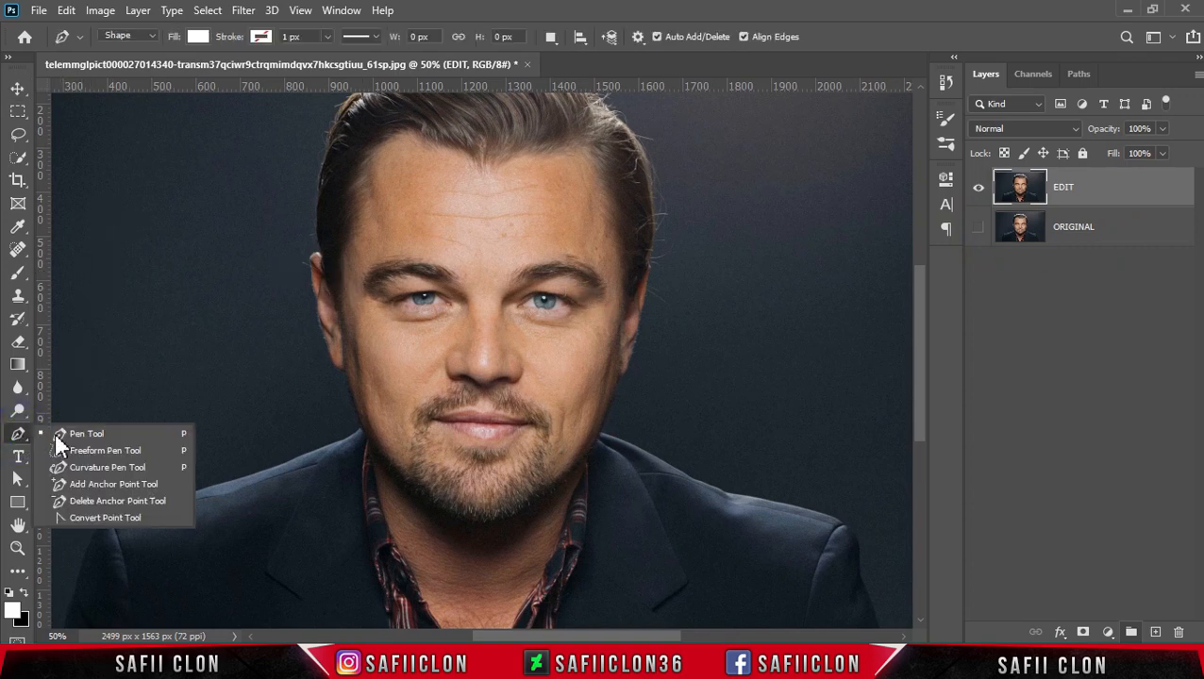
click(95, 434)
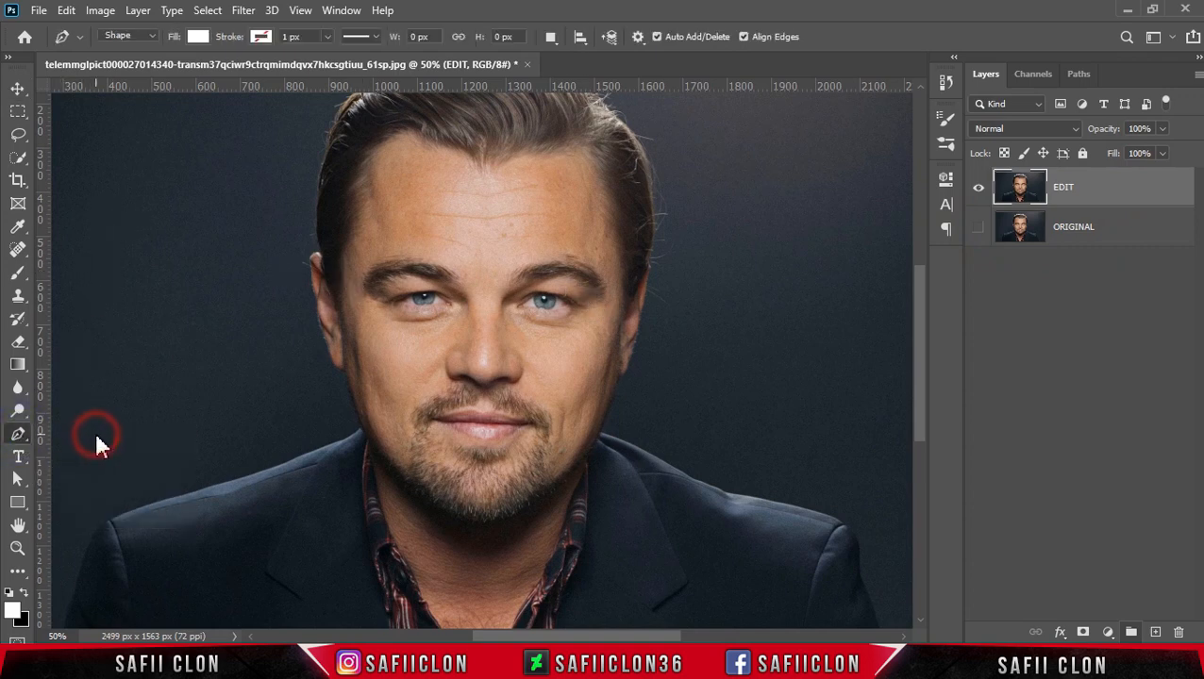
click(153, 35)
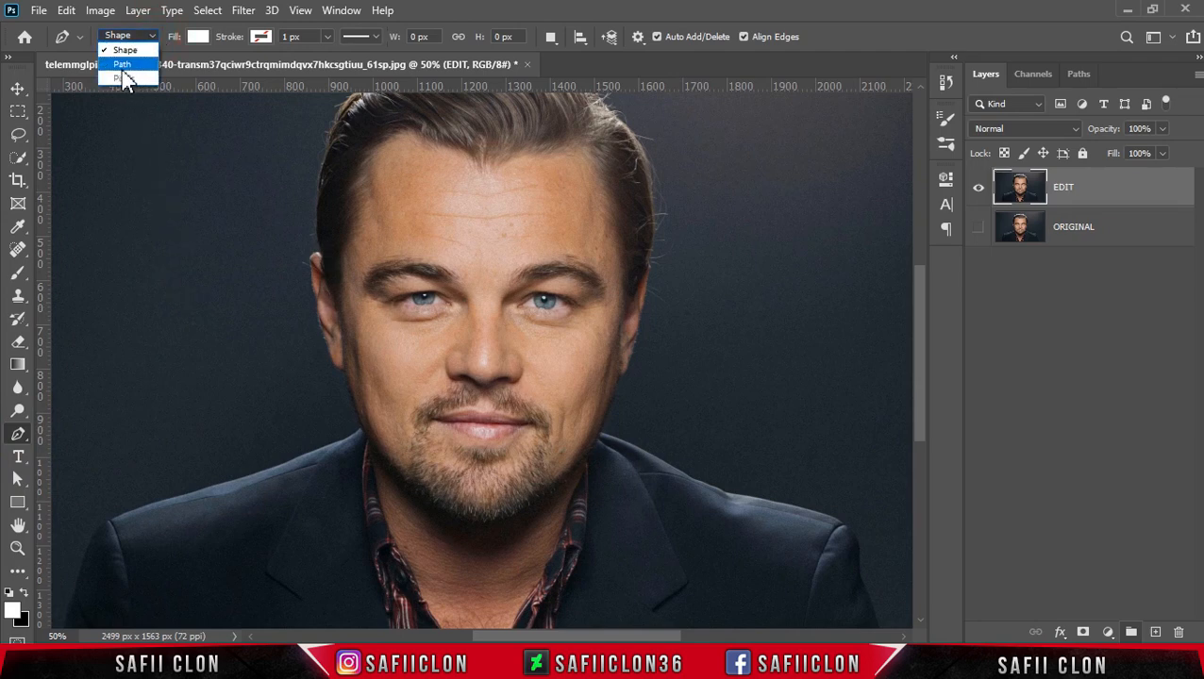
click(122, 64)
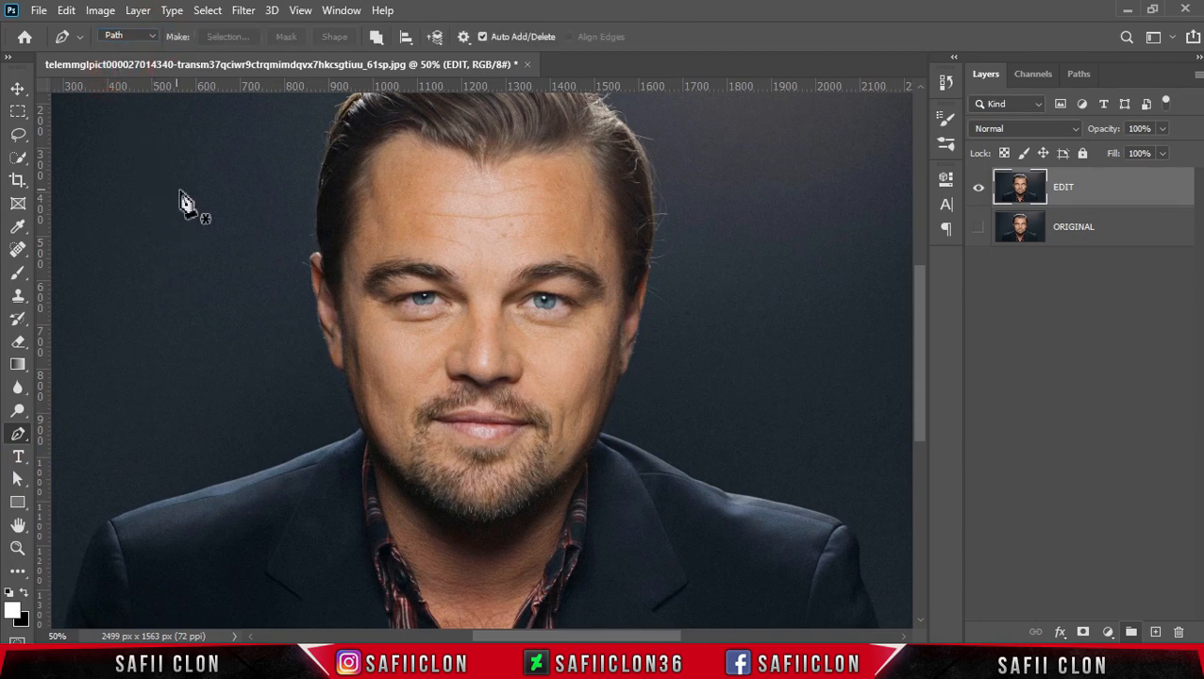
click(376, 35)
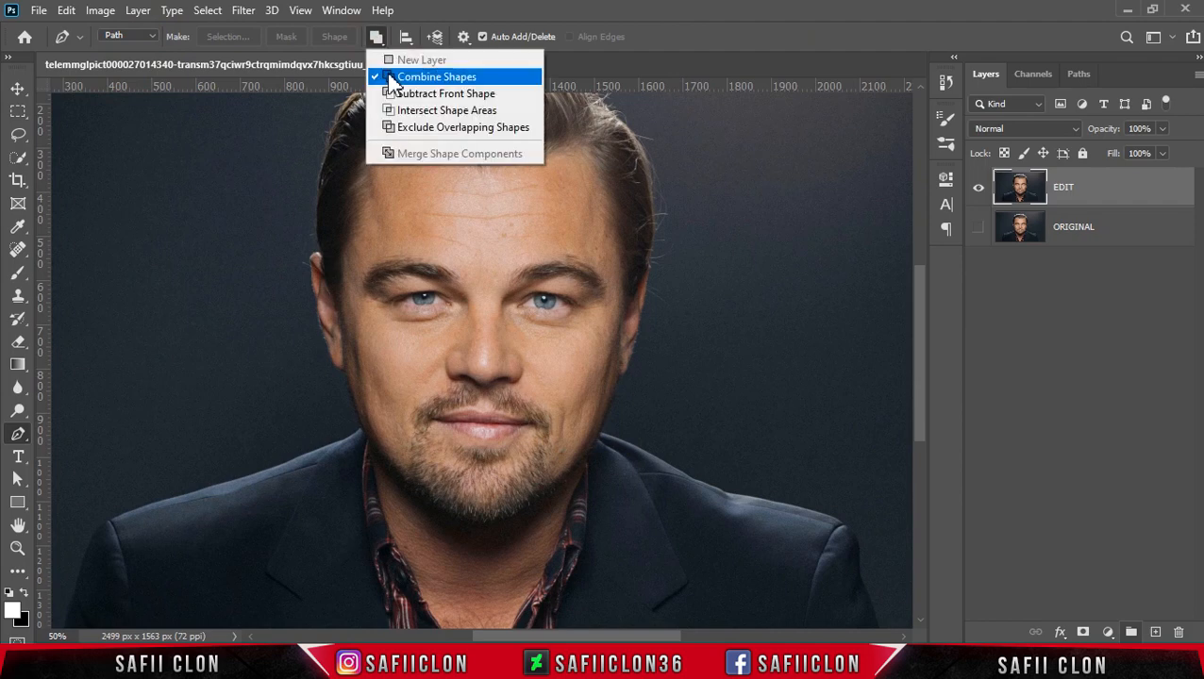
click(389, 76)
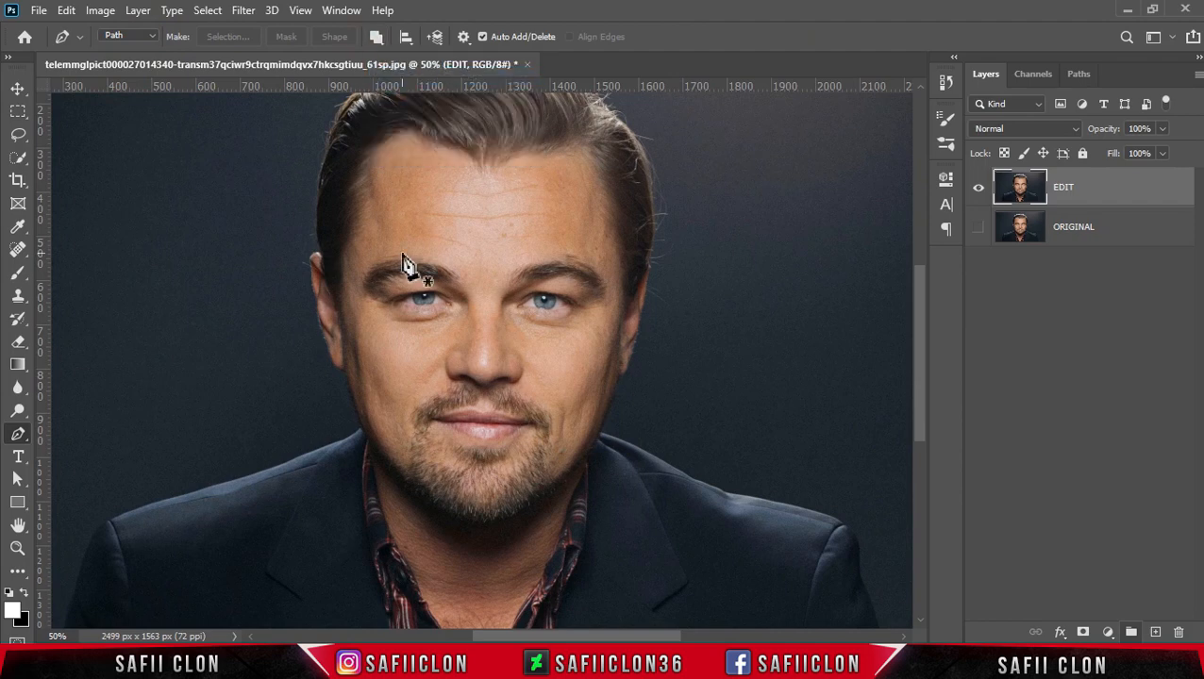
Step: Trace a closed curved path around the face, just inside the hairline, down both cheeks and around the chin
key(ctrl+plus)
scroll(389, 269, up, 2)
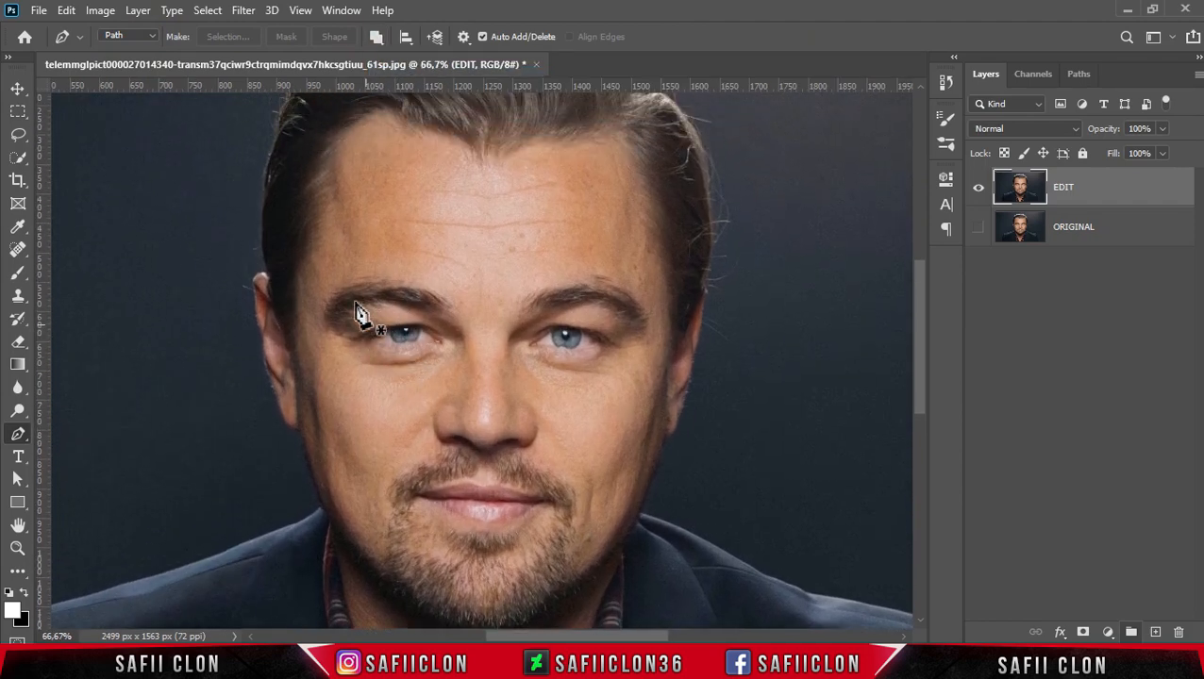
click(472, 189)
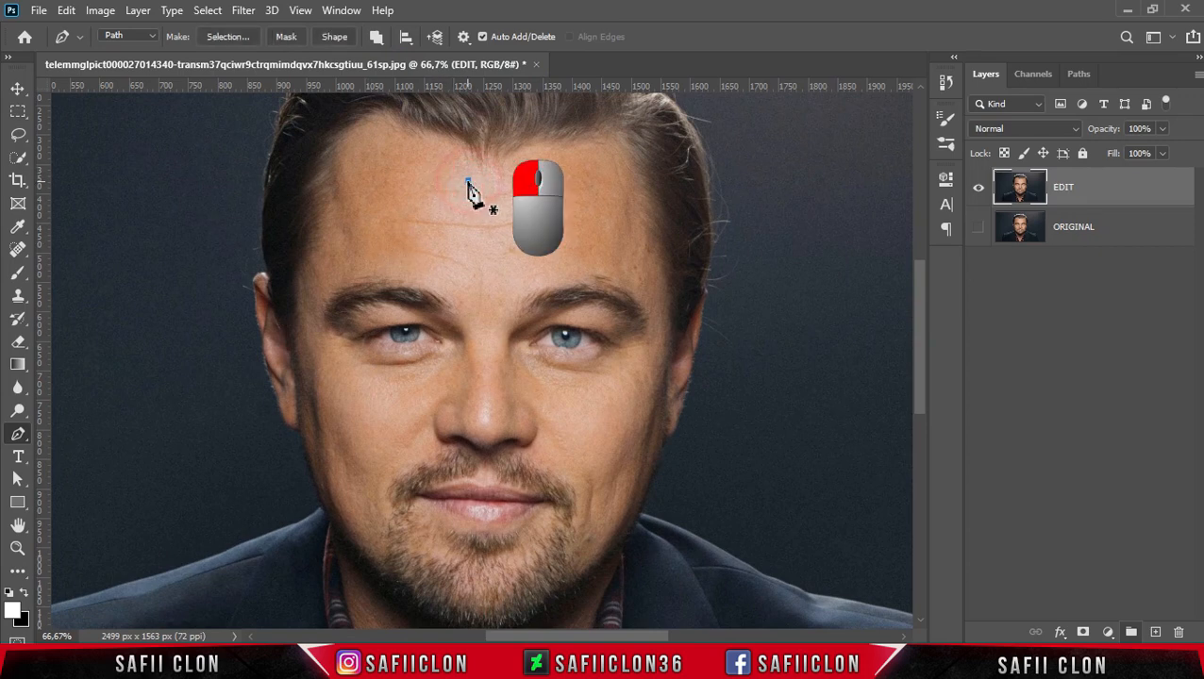
click(421, 173)
drag(415, 160, 343, 187)
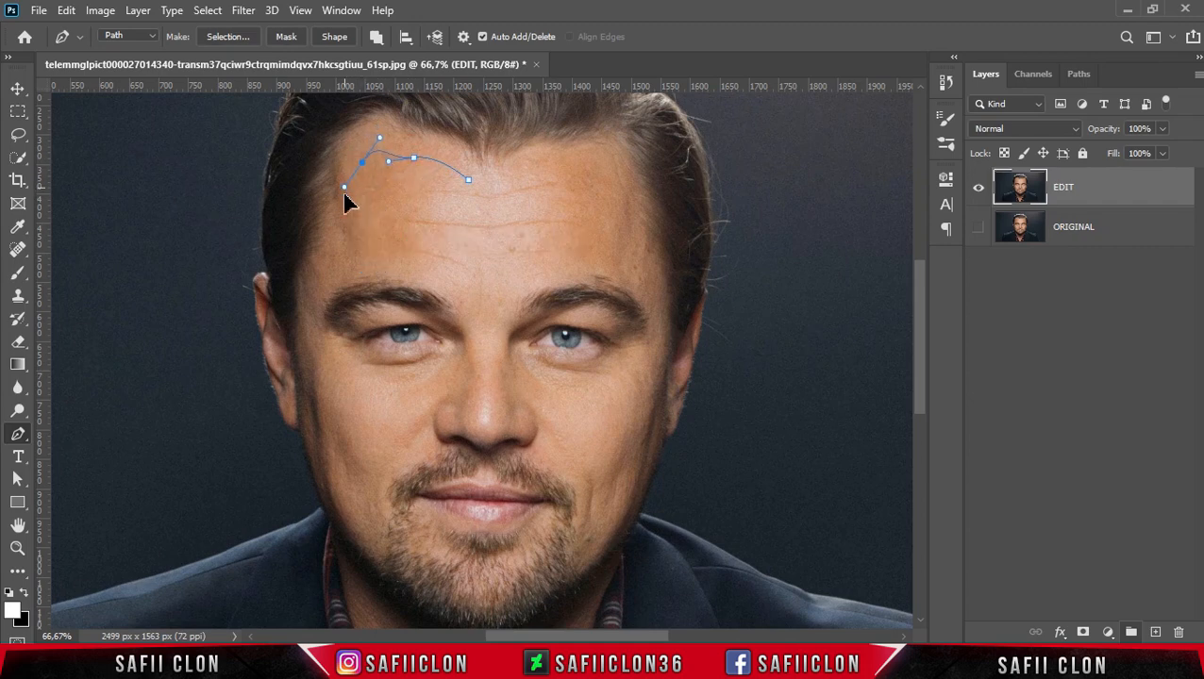
drag(335, 255, 316, 272)
drag(316, 382, 325, 414)
drag(339, 498, 339, 532)
scroll(341, 534, down, 1)
drag(441, 549, 482, 563)
drag(577, 510, 612, 469)
click(619, 413)
click(645, 380)
drag(647, 305, 643, 273)
scroll(641, 321, up, 2)
click(633, 305)
drag(599, 212, 422, 211)
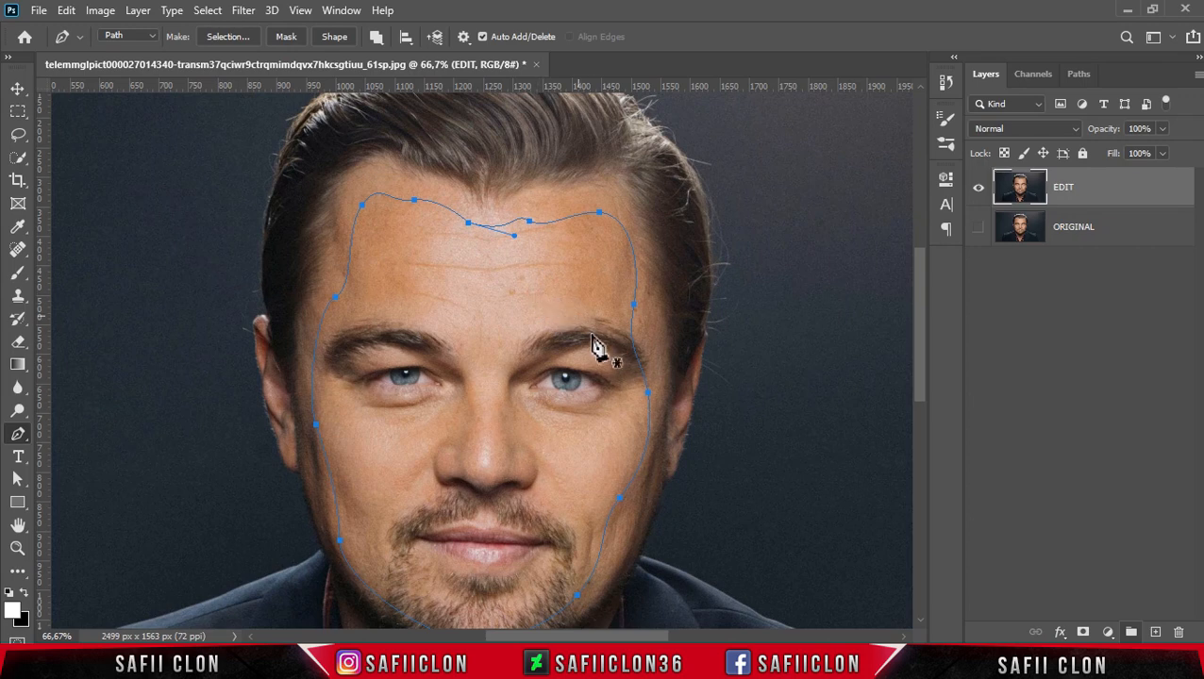
Step: Convert the face path into a new anti-aliased selection with a feather radius of 0 pixels
scroll(810, 341, down, 1)
right_click(440, 267)
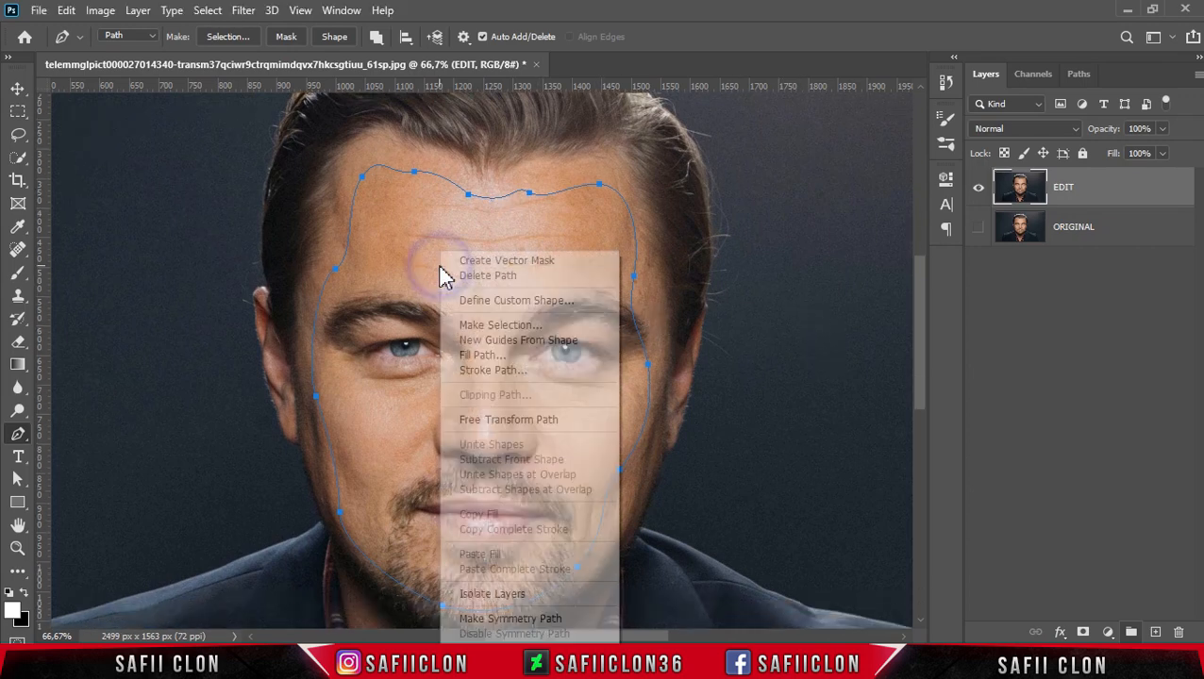
click(522, 325)
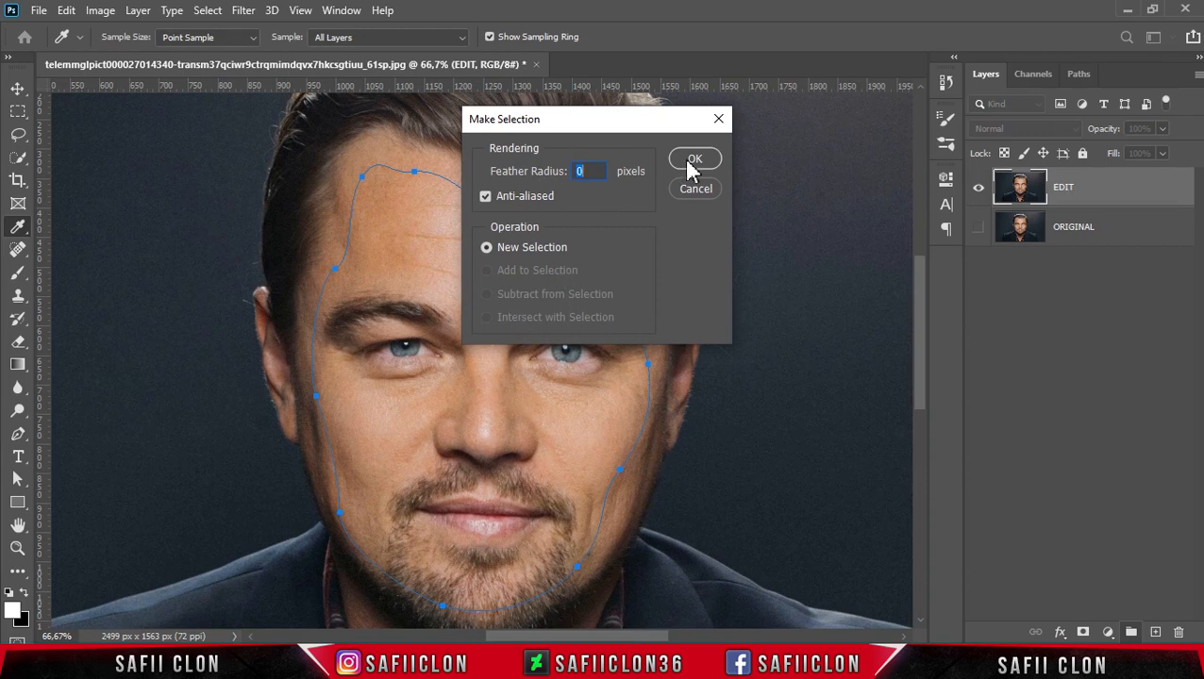
click(686, 159)
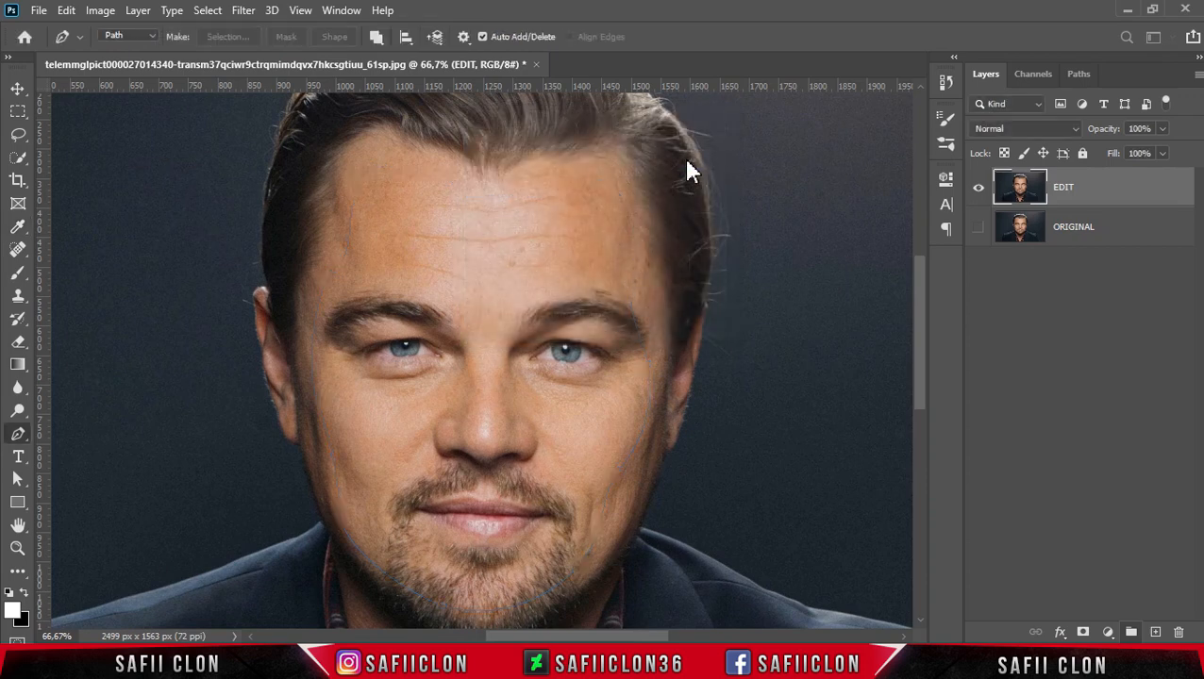
Step: Add a layer mask to the EDIT layer from the face selection and invert it to cut out the face
click(1101, 191)
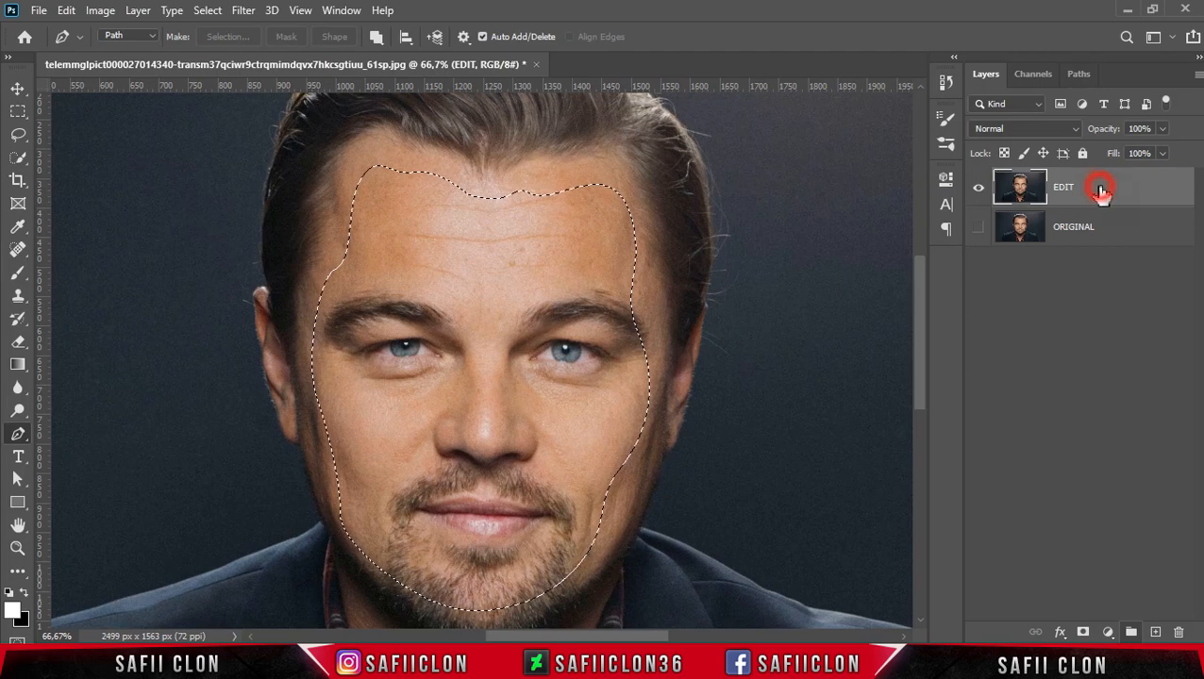
click(1084, 633)
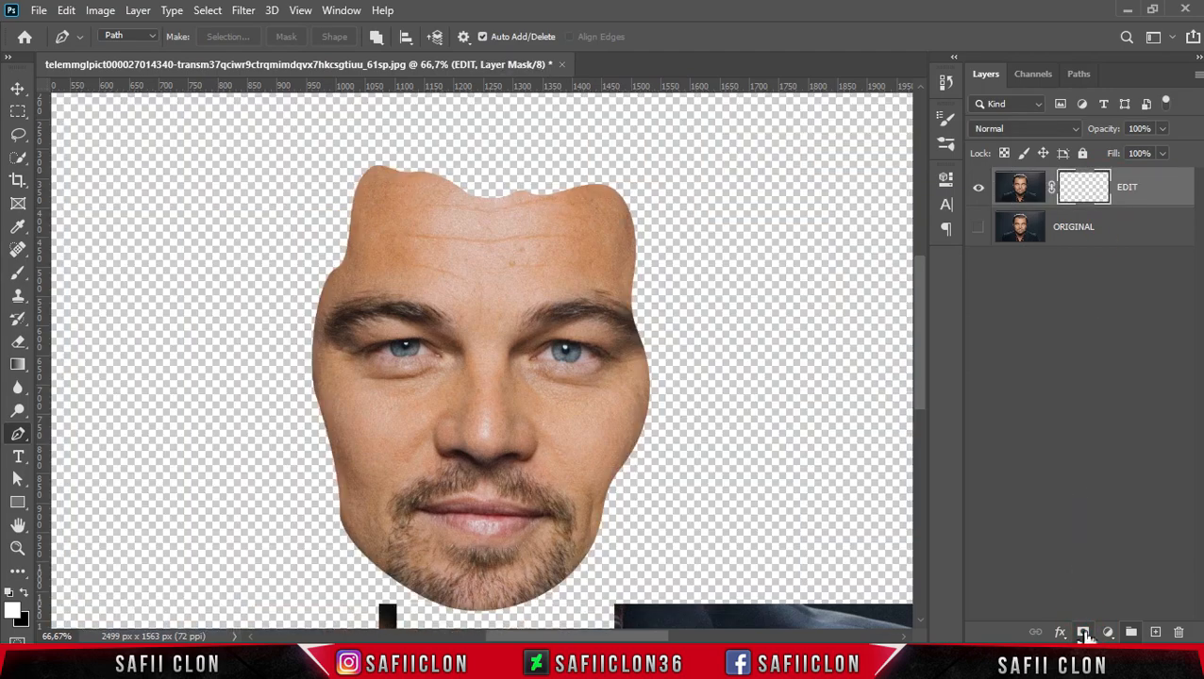
click(1080, 183)
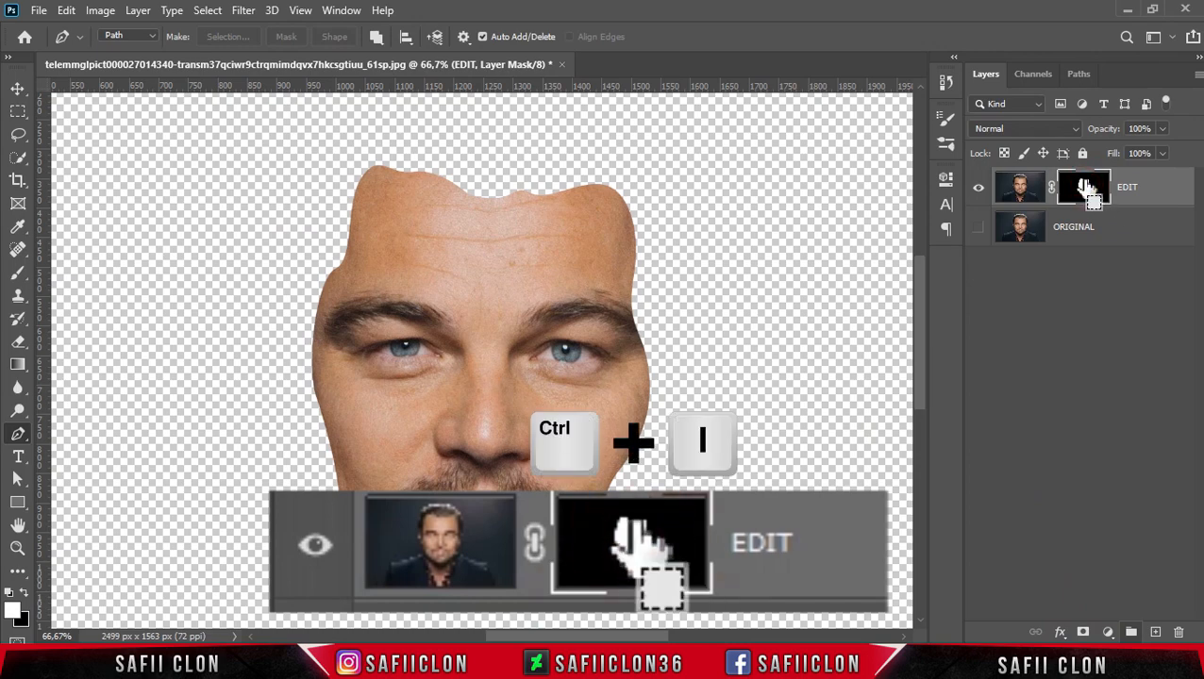
key(ctrl+i)
click(1088, 187)
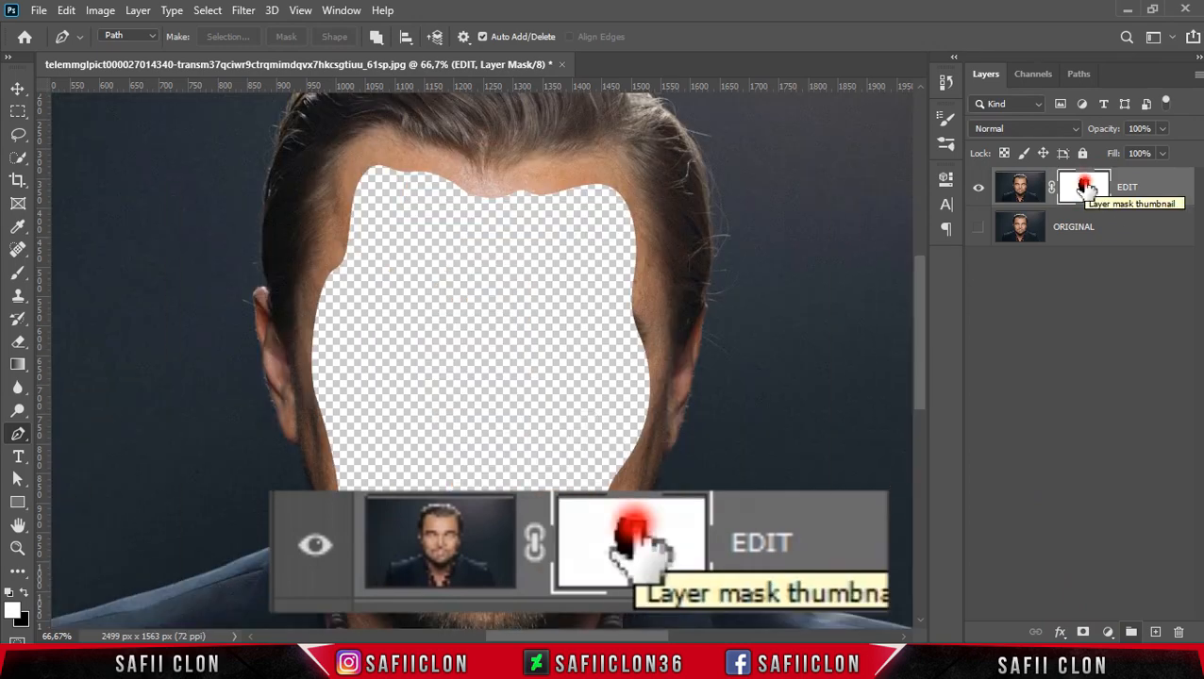
Step: Duplicate the masked EDIT layer as EDIT copy and place the copy directly below EDIT
key(ctrl+minus)
key(ctrl+plus)
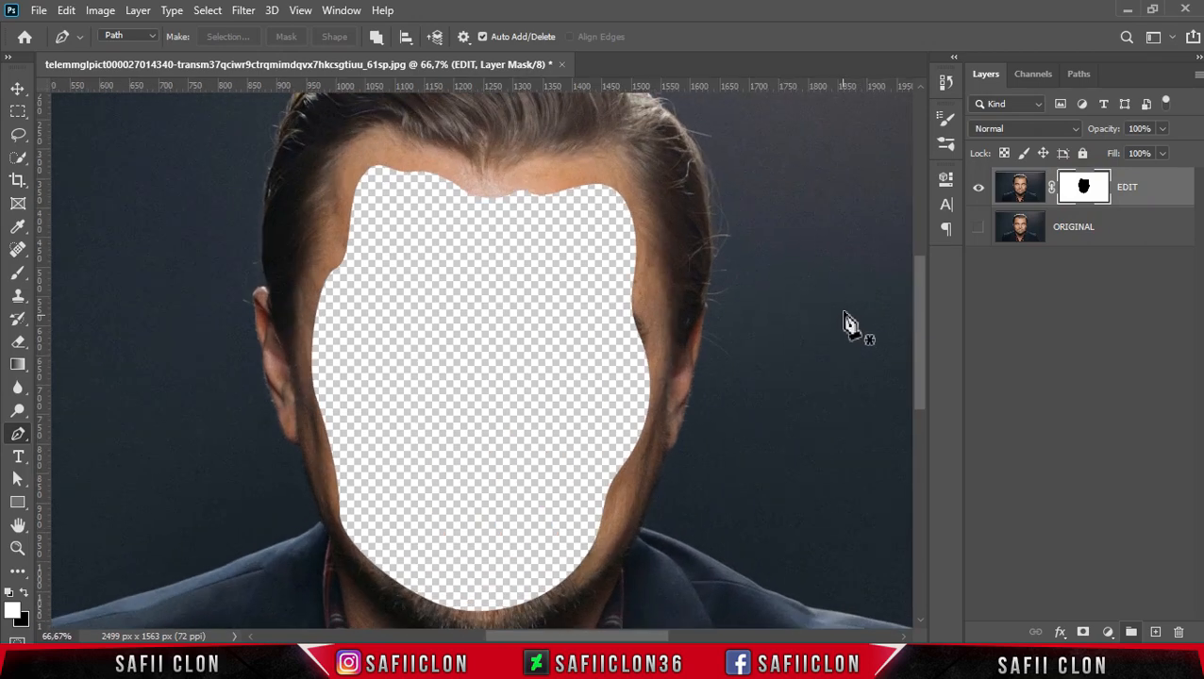
right_click(1149, 194)
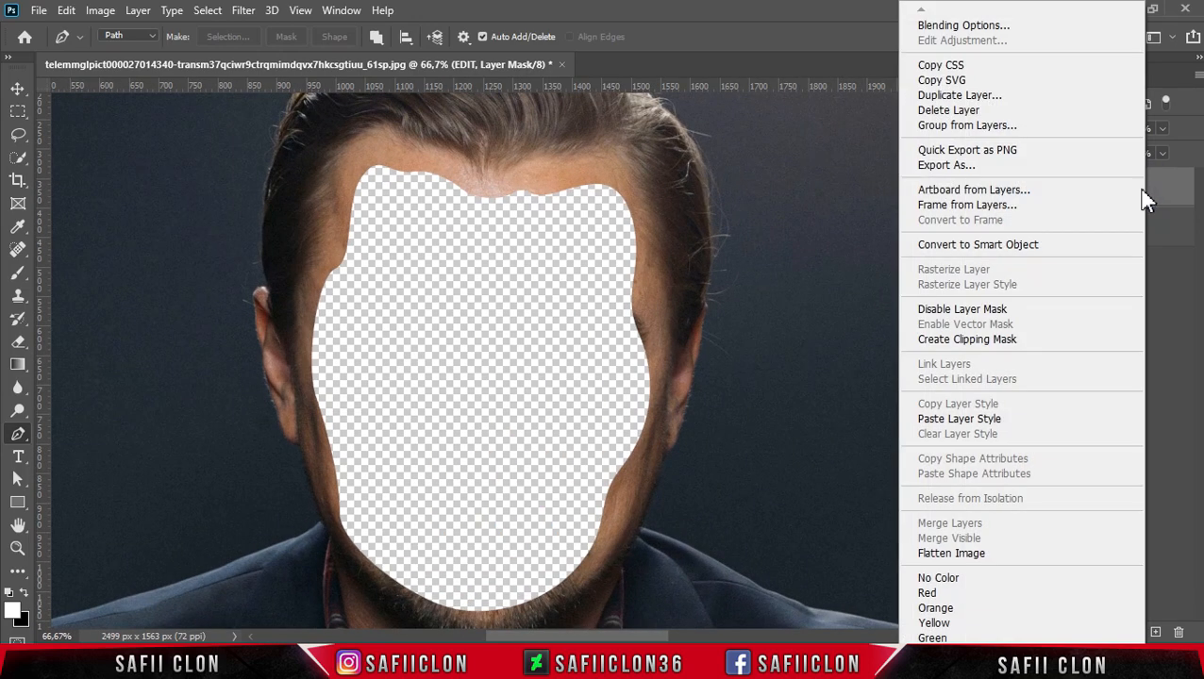
click(936, 97)
click(747, 171)
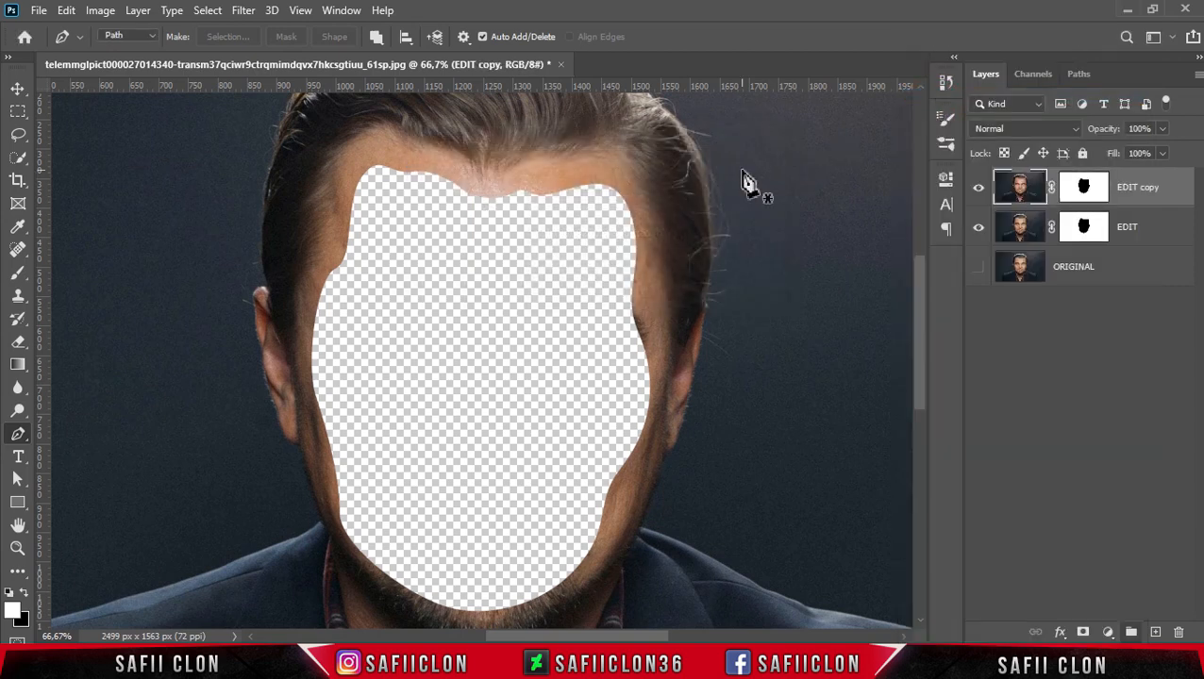
drag(1156, 188, 1149, 238)
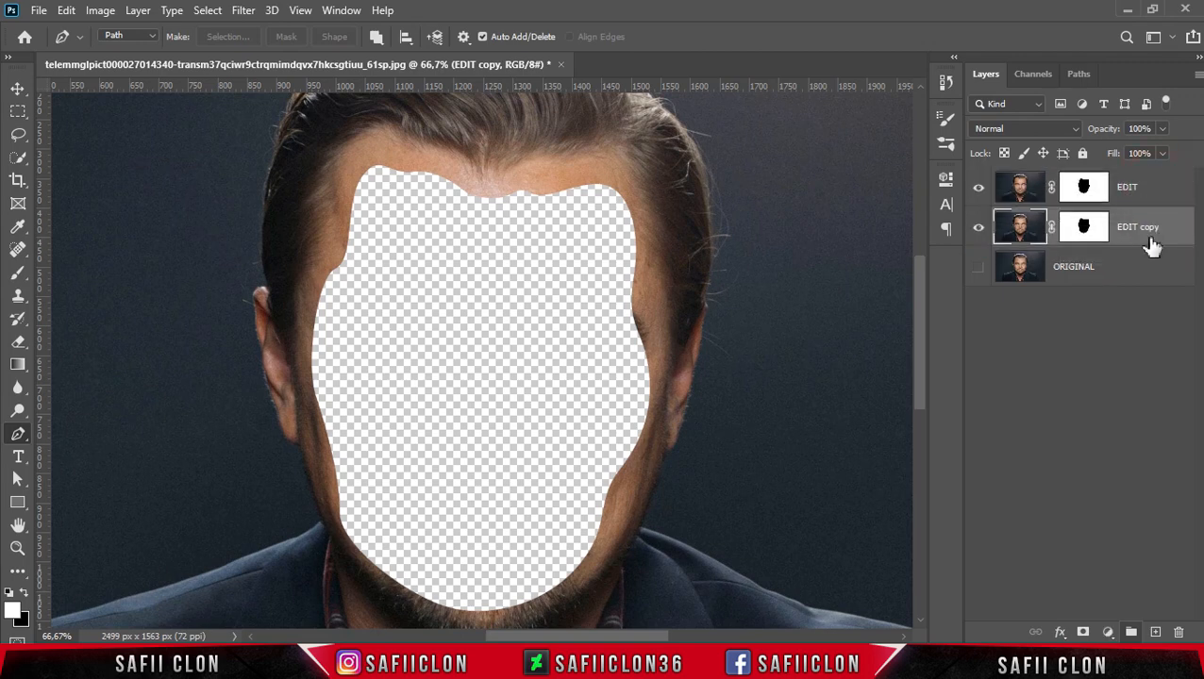
Step: Free-transform the EDIT copy layer, scaling it to 94% and rotating it by about -4.06°
key(ctrl+minus)
key(ctrl+minus)
key(ctrl+minus)
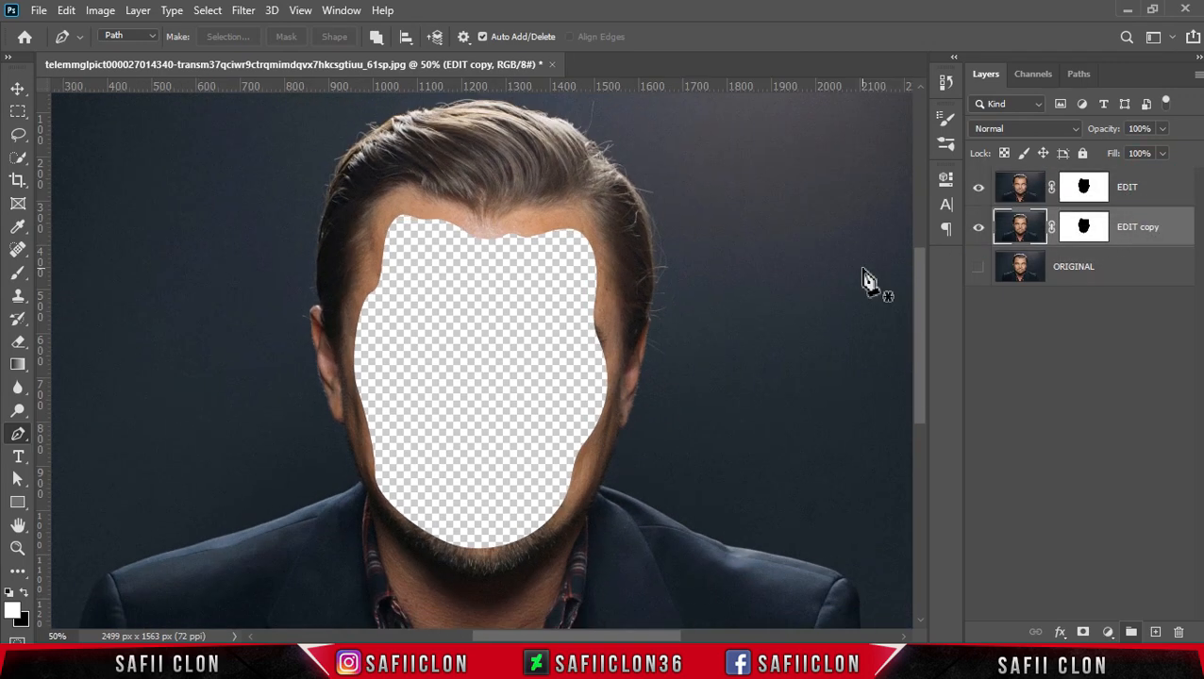
key(ctrl+t)
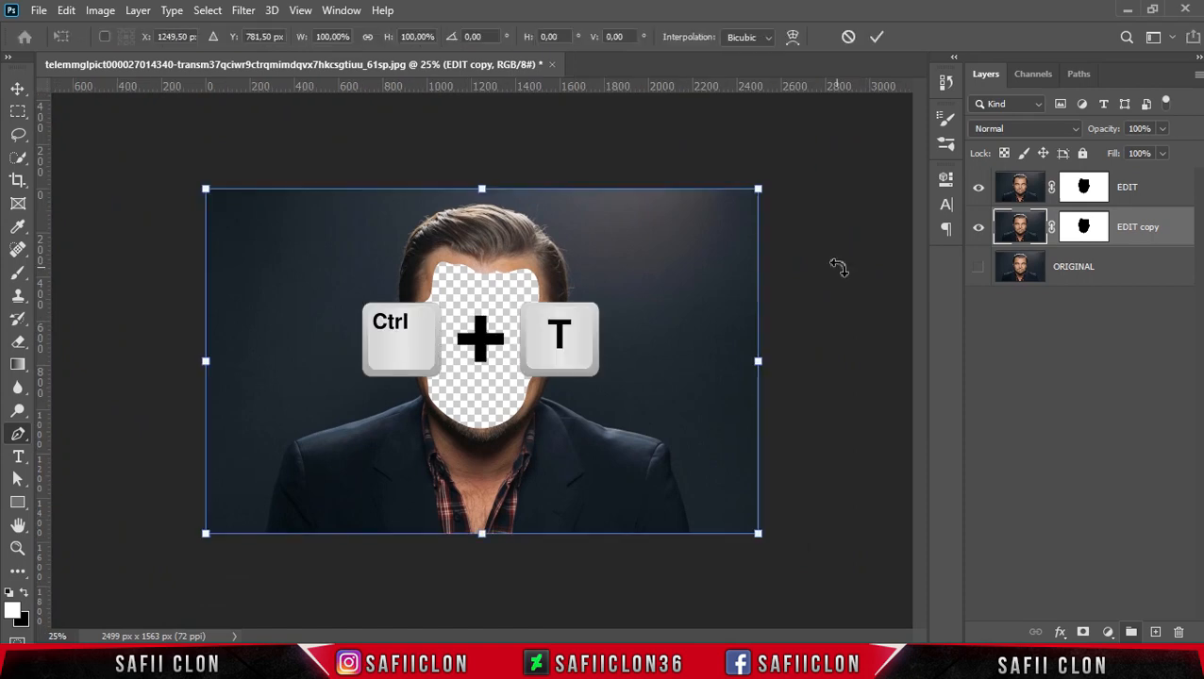
drag(762, 190, 771, 167)
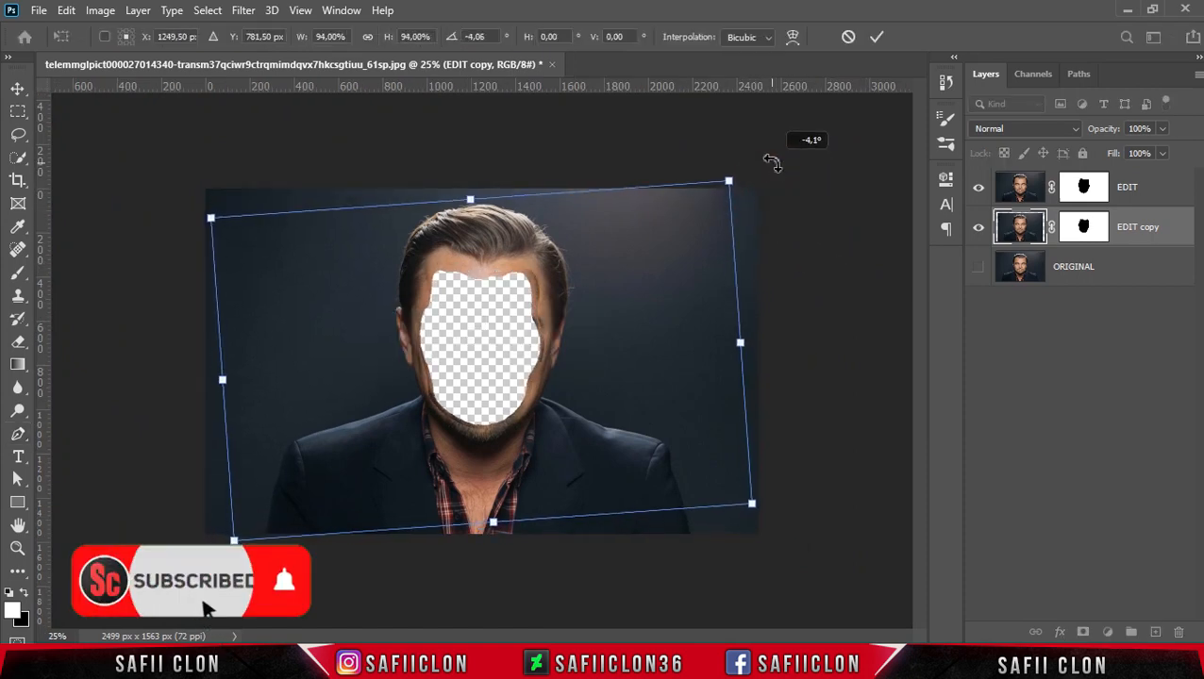
Step: Shift the transformed EDIT copy to about X 1254.45 px, Y 784.50 px within the face opening and apply the transform
key(ctrl+plus)
drag(467, 310, 473, 310)
key(Left)
key(Left)
key(Left)
key(Left)
key(Left)
key(Down)
key(Left)
key(Left)
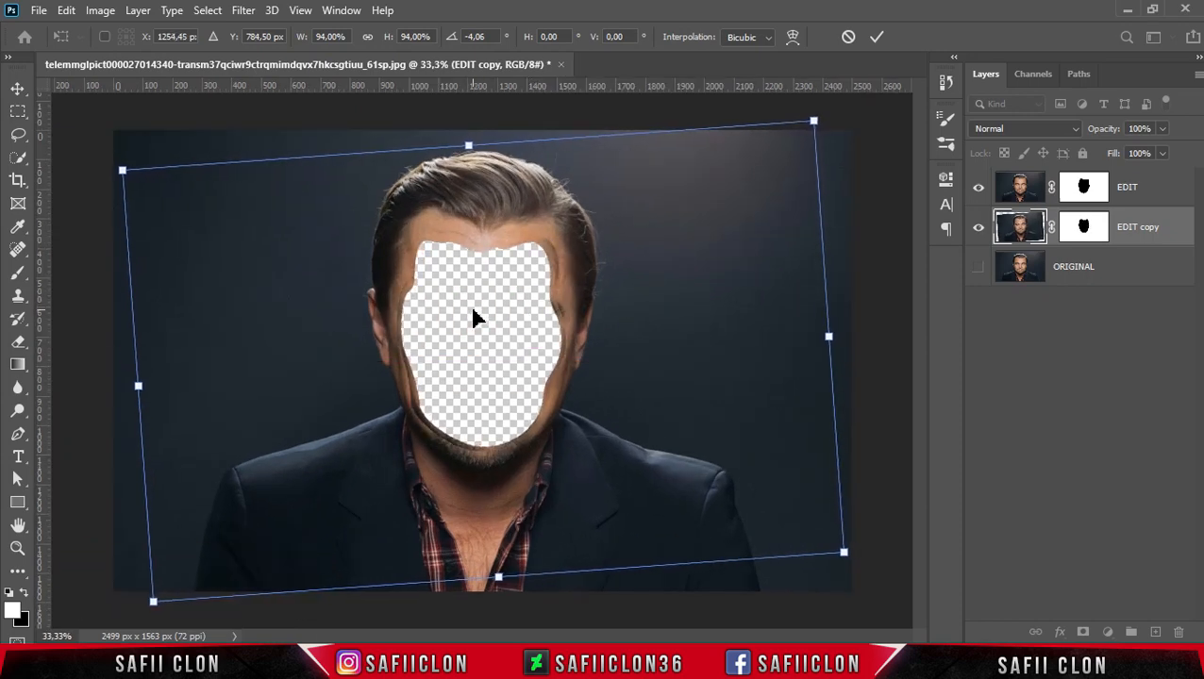
click(875, 37)
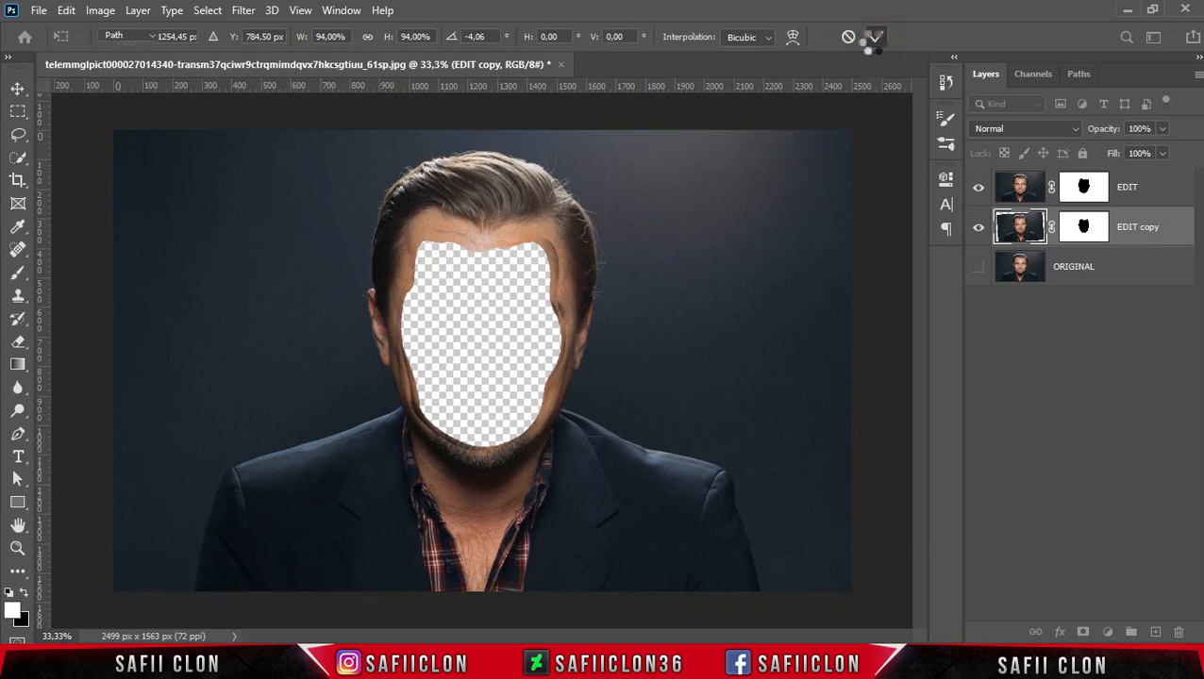
key(p)
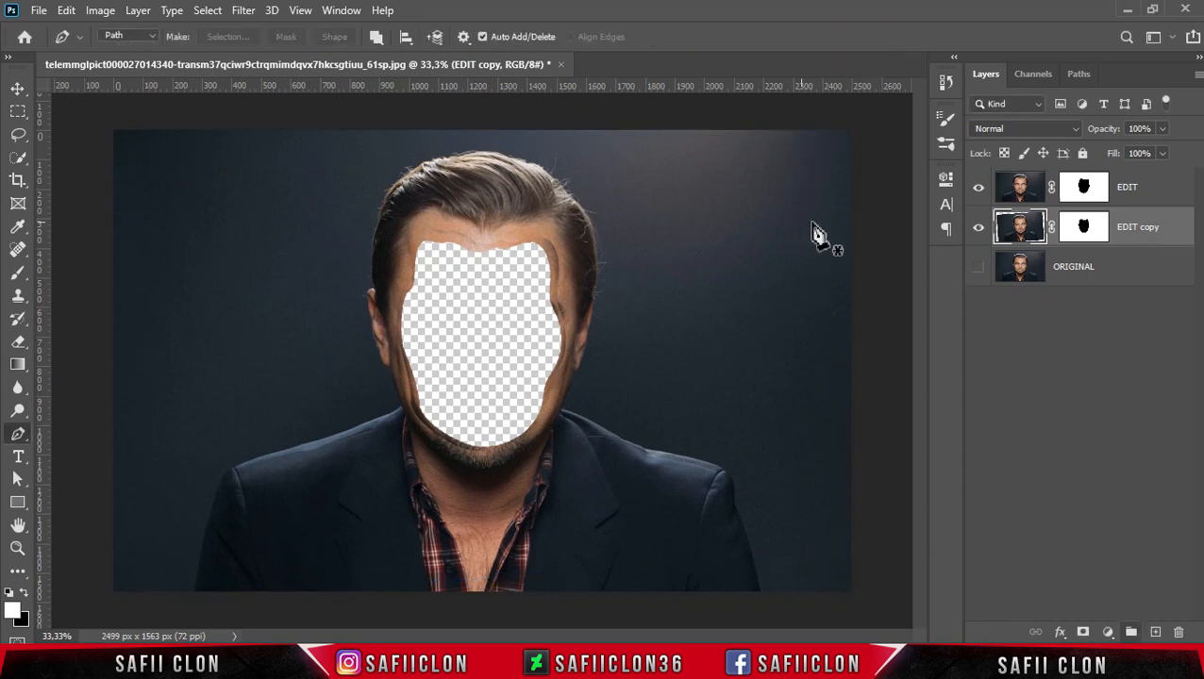
Step: Add a Drop Shadow effect to the EDIT layer with Normal blend mode and black (000000) as the shadow color
click(1149, 196)
right_click(1155, 191)
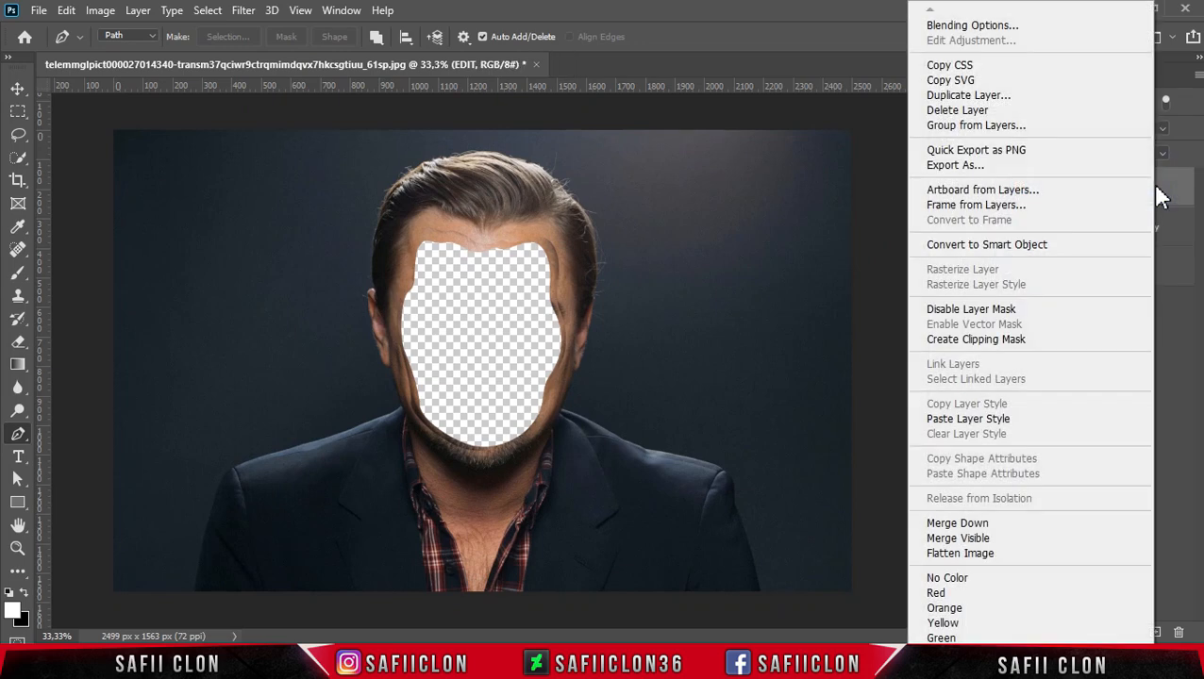
click(953, 26)
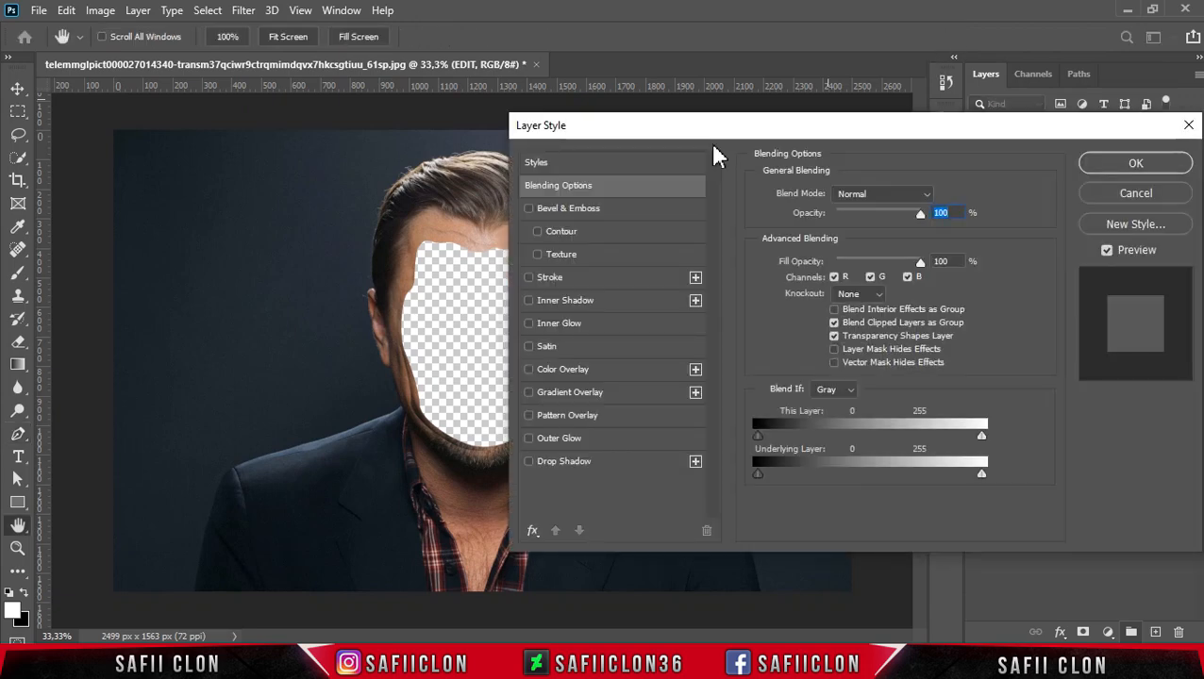
drag(655, 143, 747, 138)
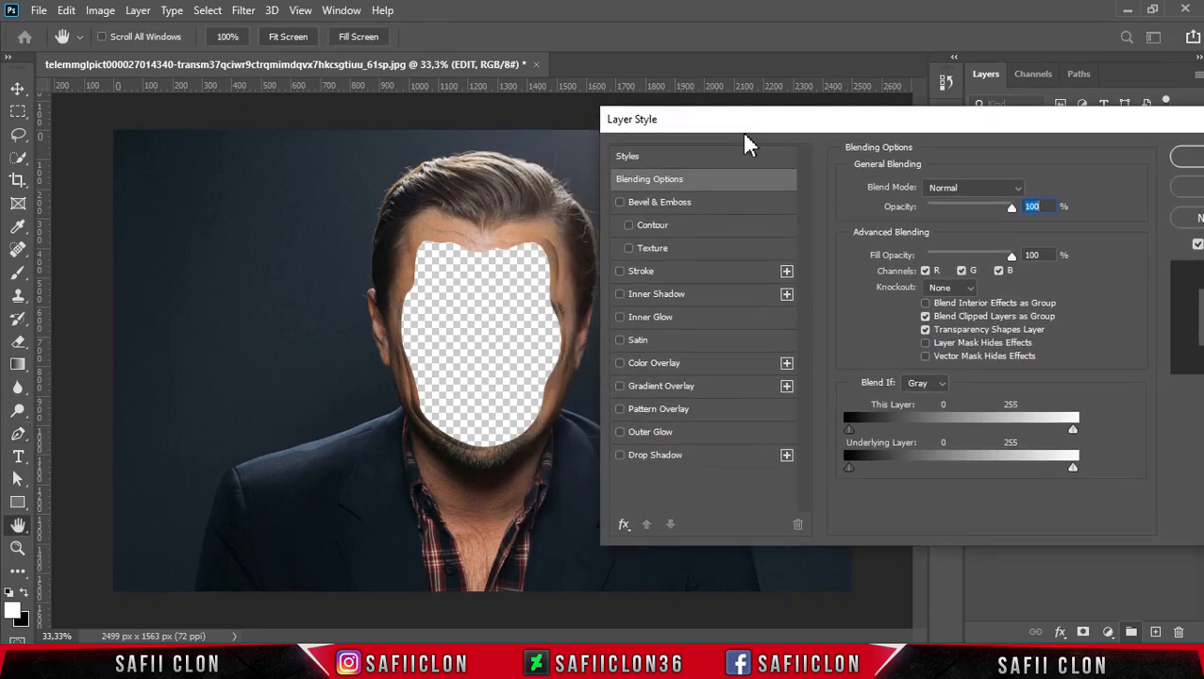
click(676, 462)
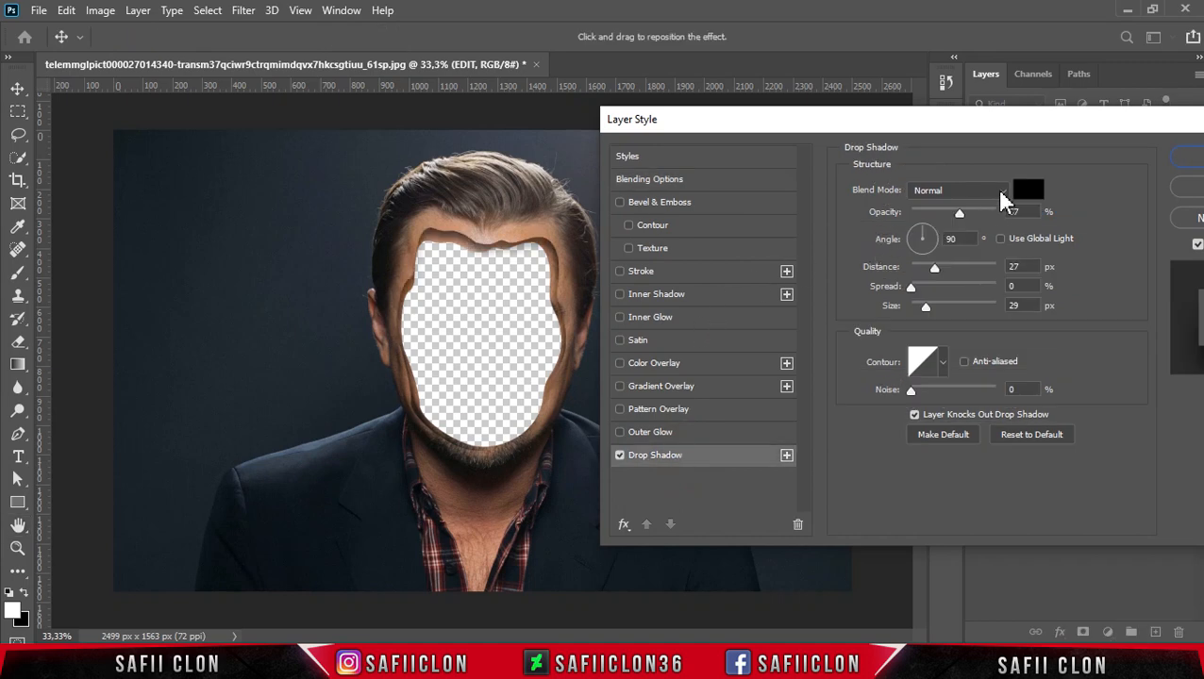
click(1003, 192)
click(941, 207)
click(1028, 192)
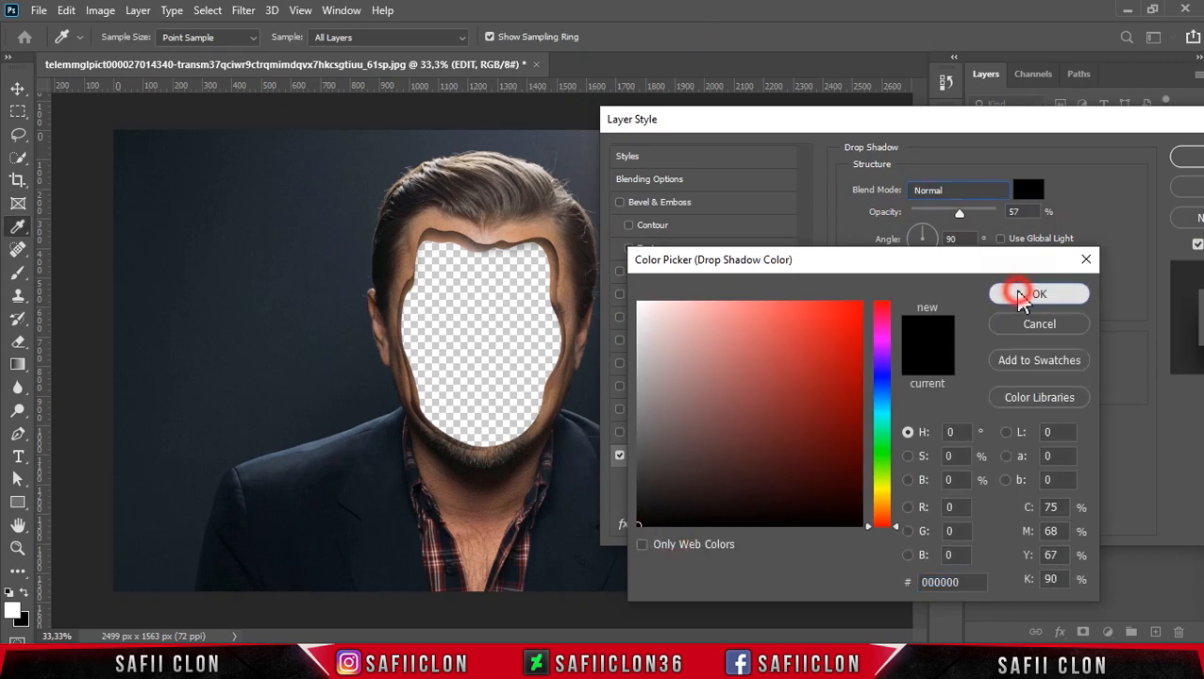
click(1015, 292)
Step: Set the drop shadow to 59% opacity, 90° angle, 23 px distance and 21 px size, and apply the layer style
drag(958, 213, 962, 213)
click(951, 238)
drag(934, 270, 936, 285)
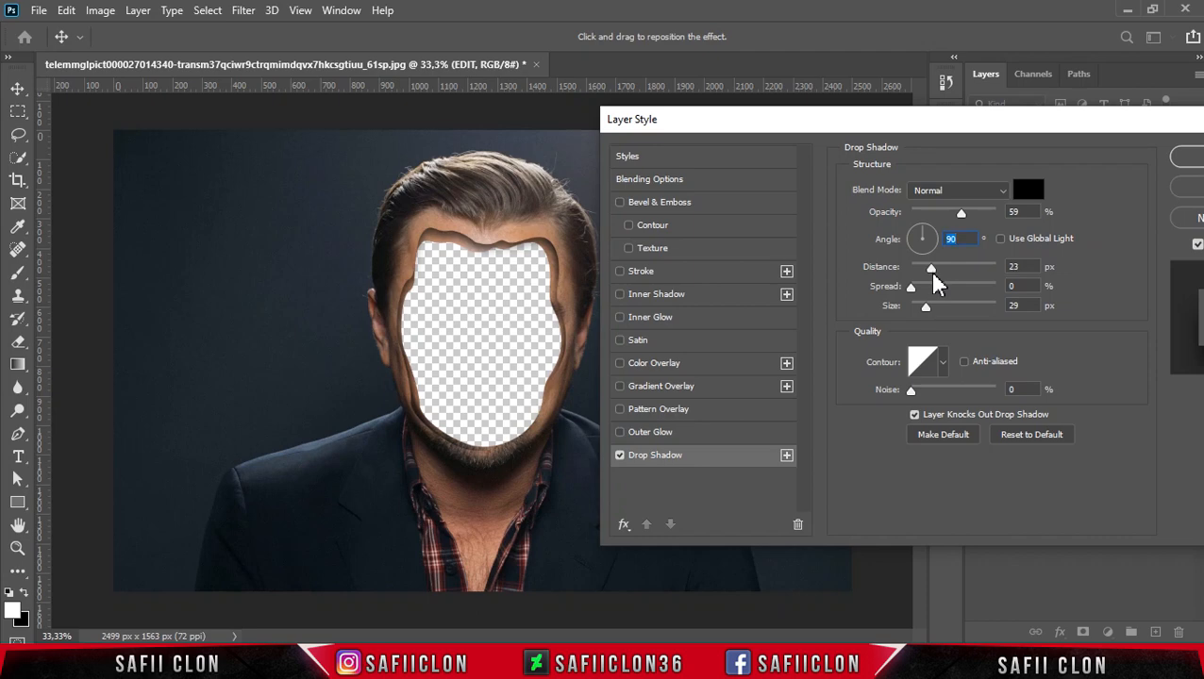
drag(936, 305, 928, 318)
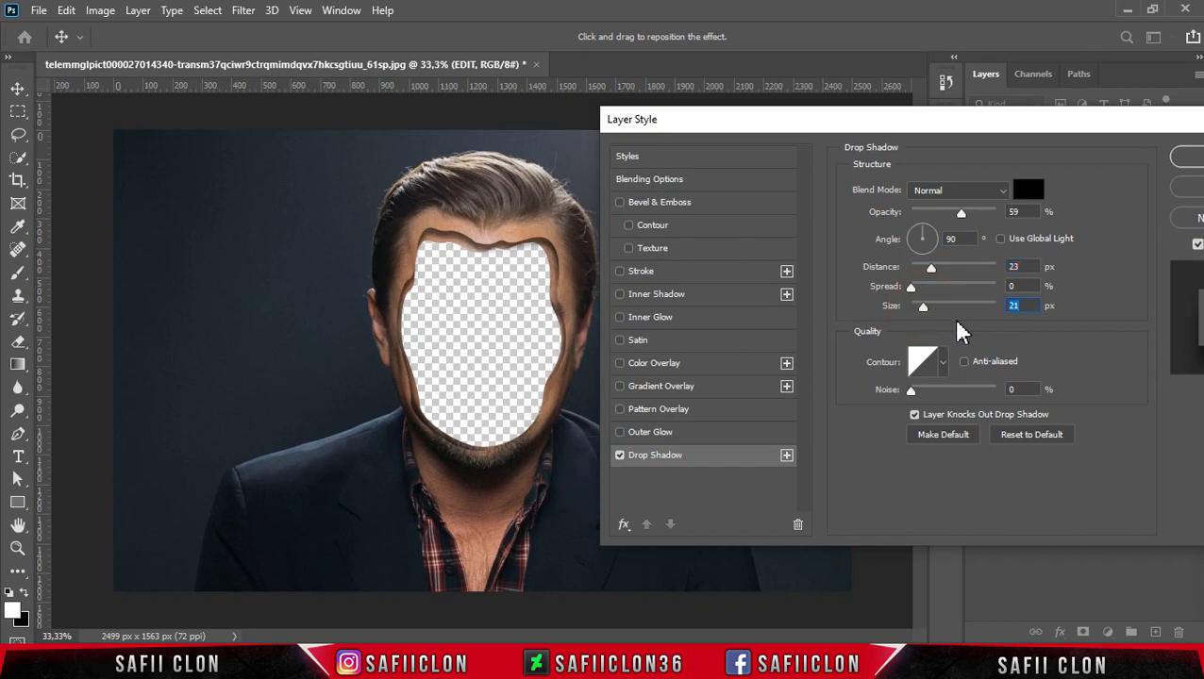
drag(1100, 130, 927, 173)
click(1045, 183)
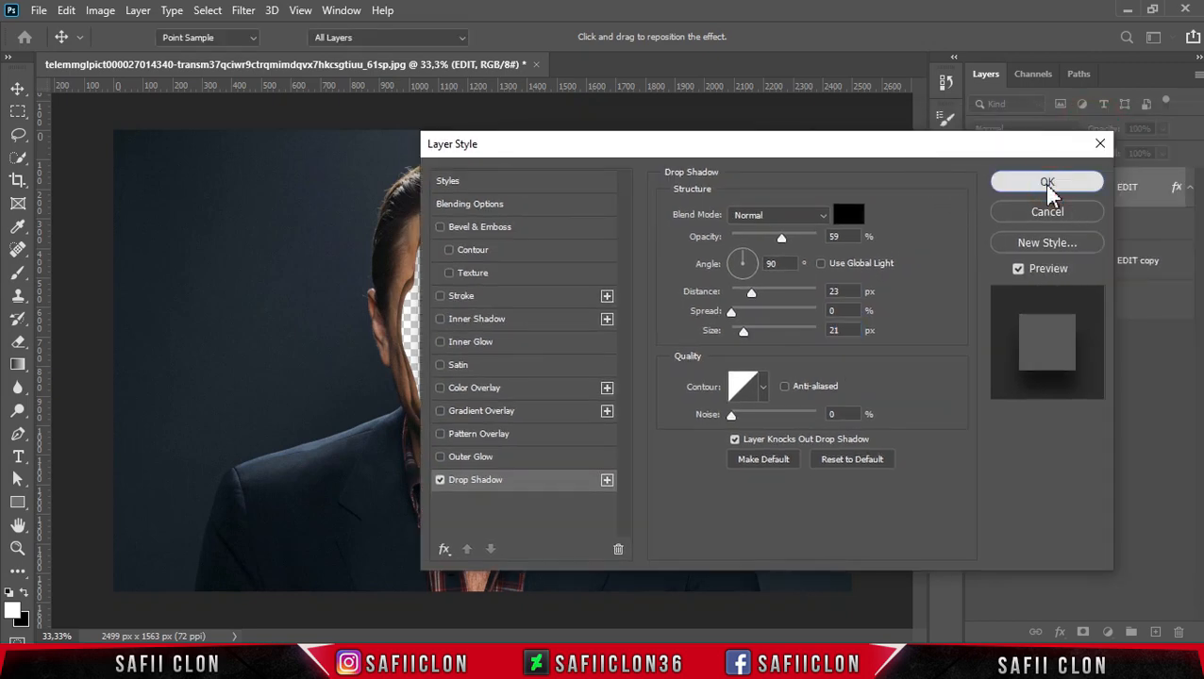
key(p)
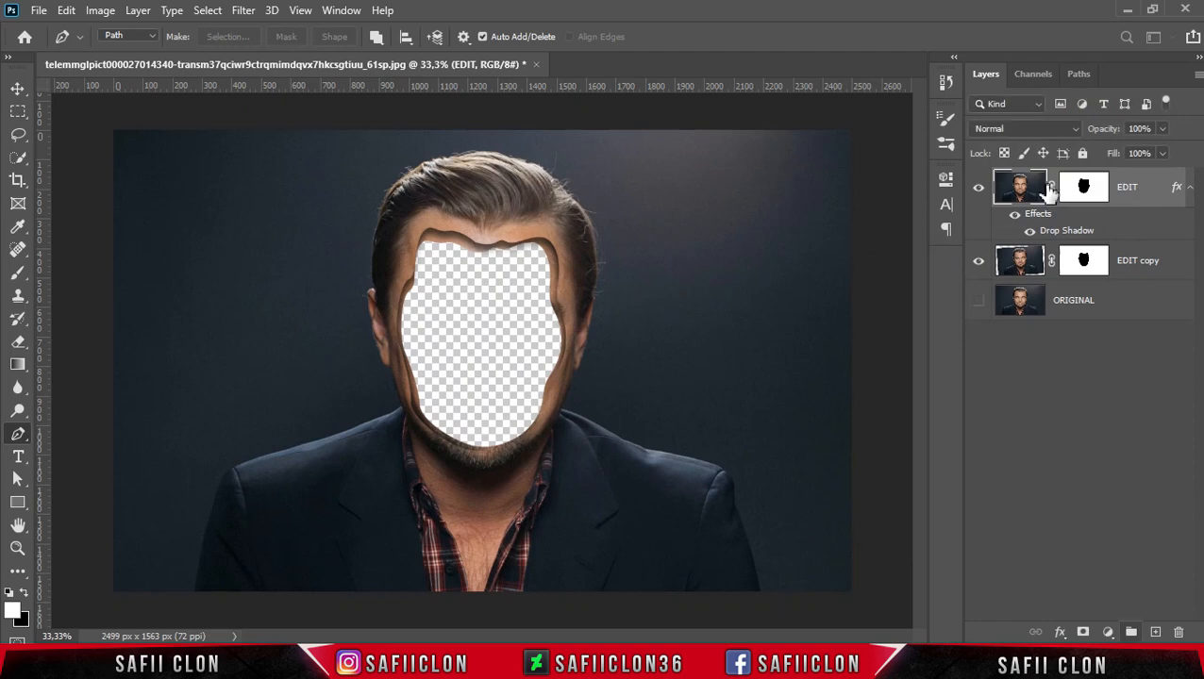
Step: Copy the EDIT layer's drop shadow style onto EDIT copy and collapse the effects lists of both layers
right_click(1156, 194)
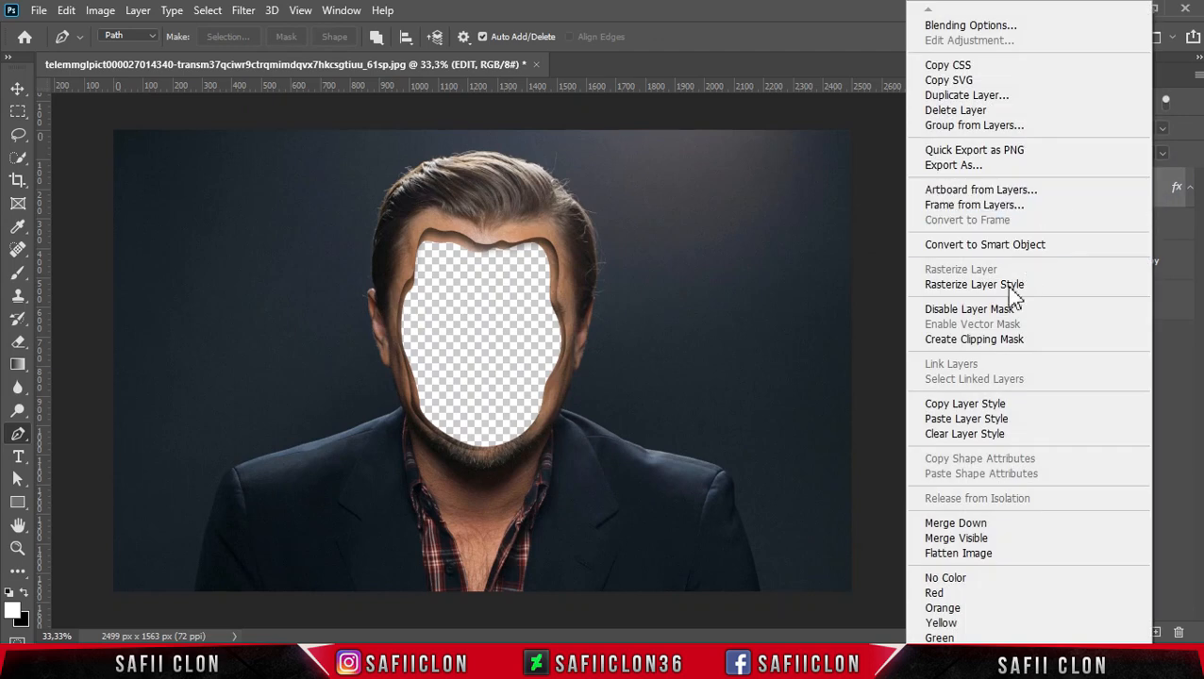
click(980, 405)
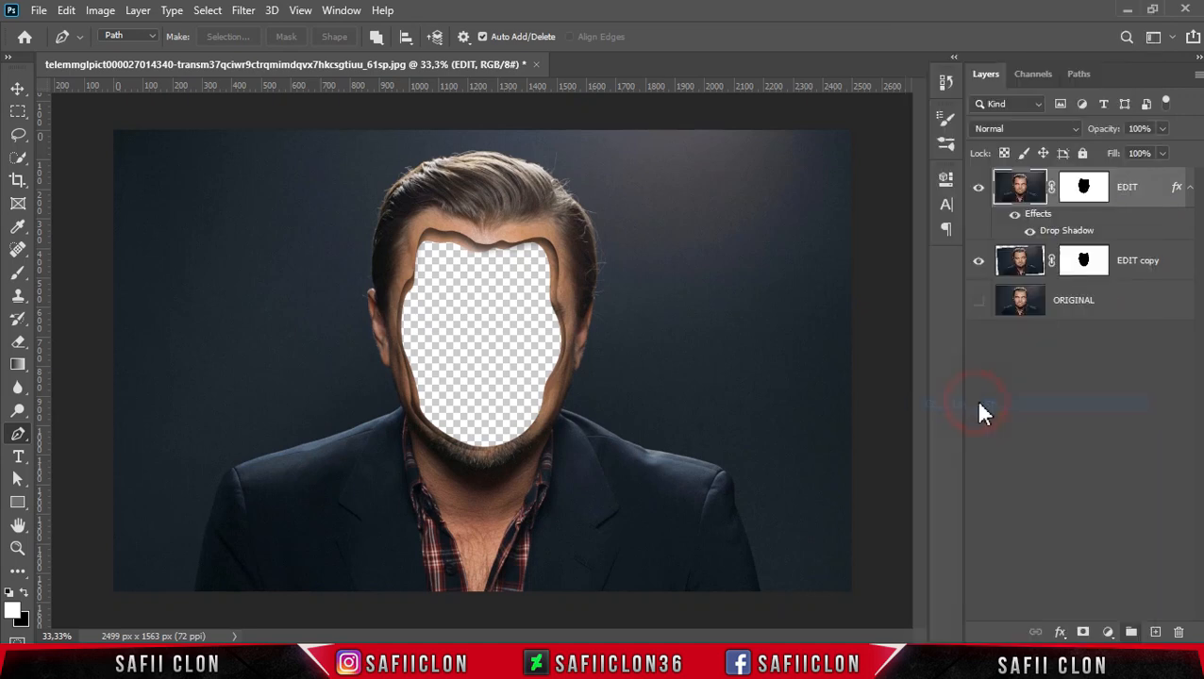
click(1151, 265)
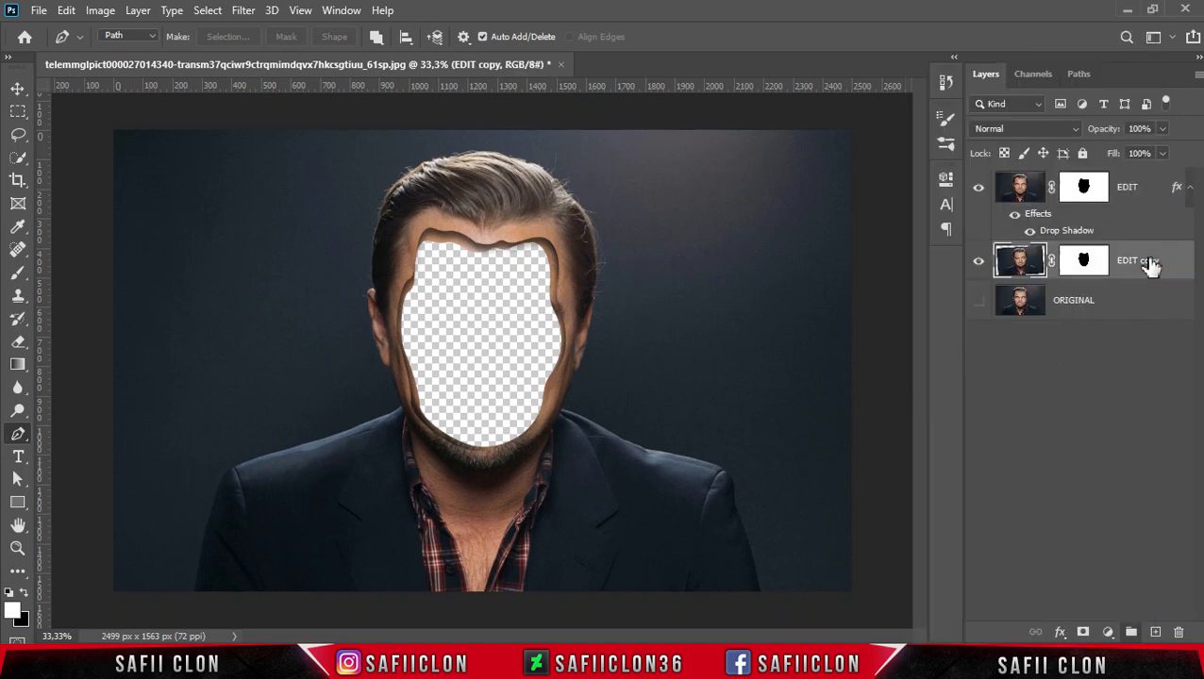
right_click(1151, 265)
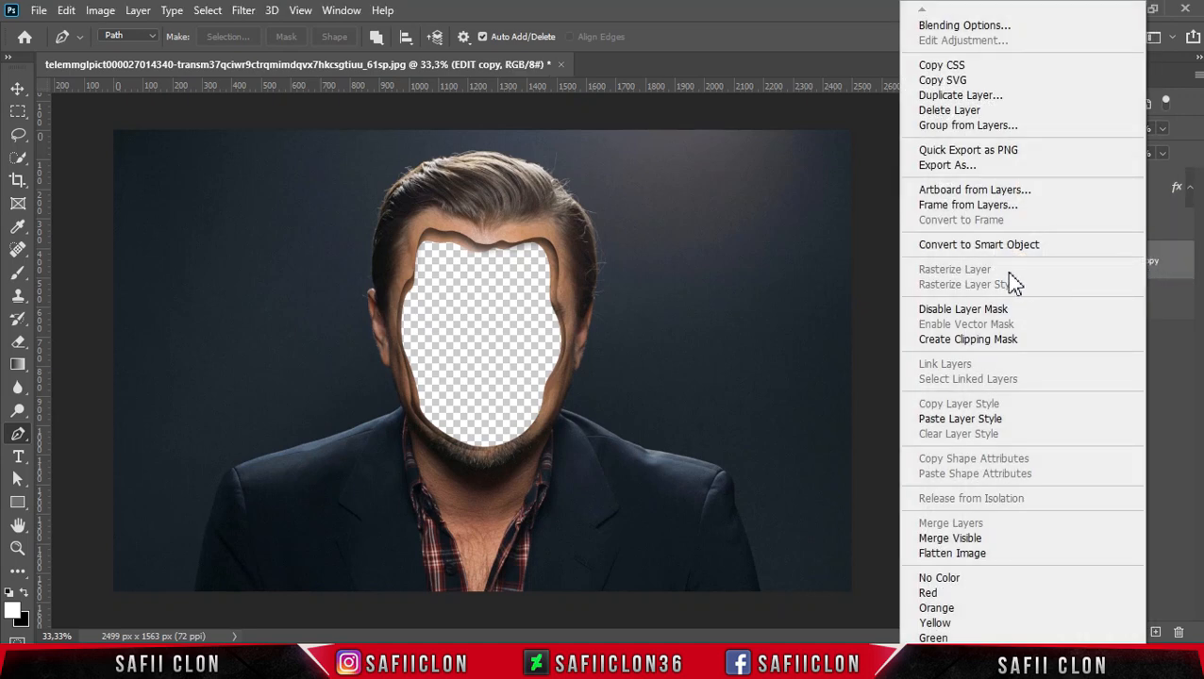
click(974, 418)
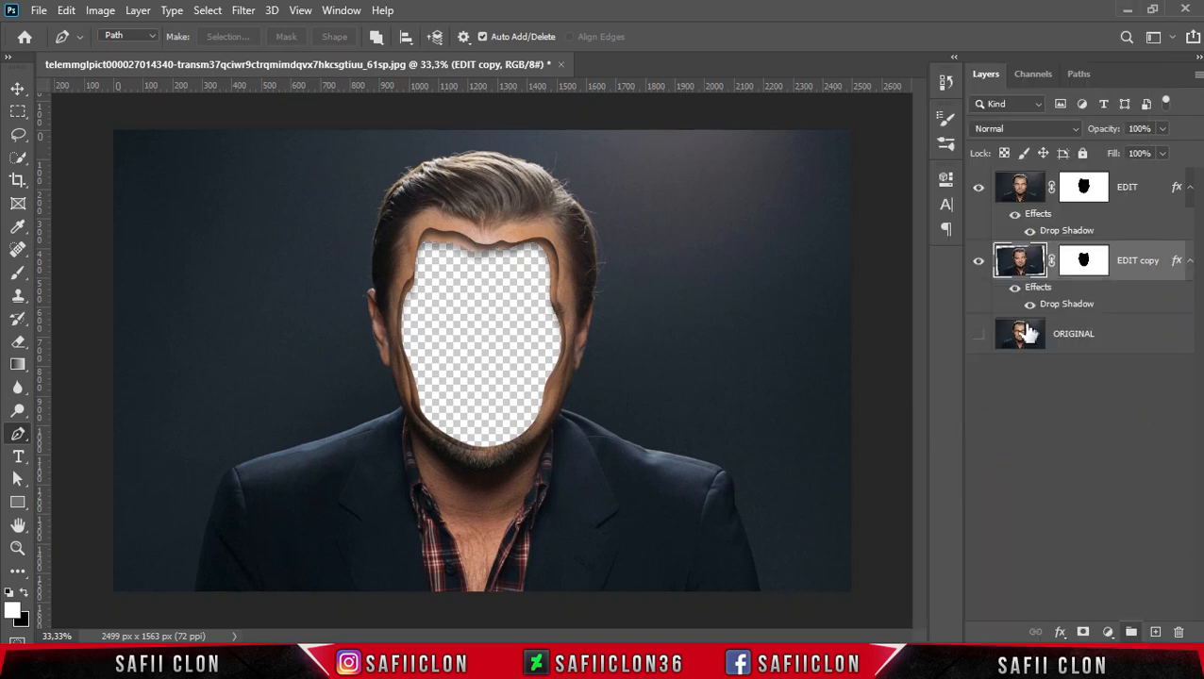
click(1188, 190)
click(1190, 229)
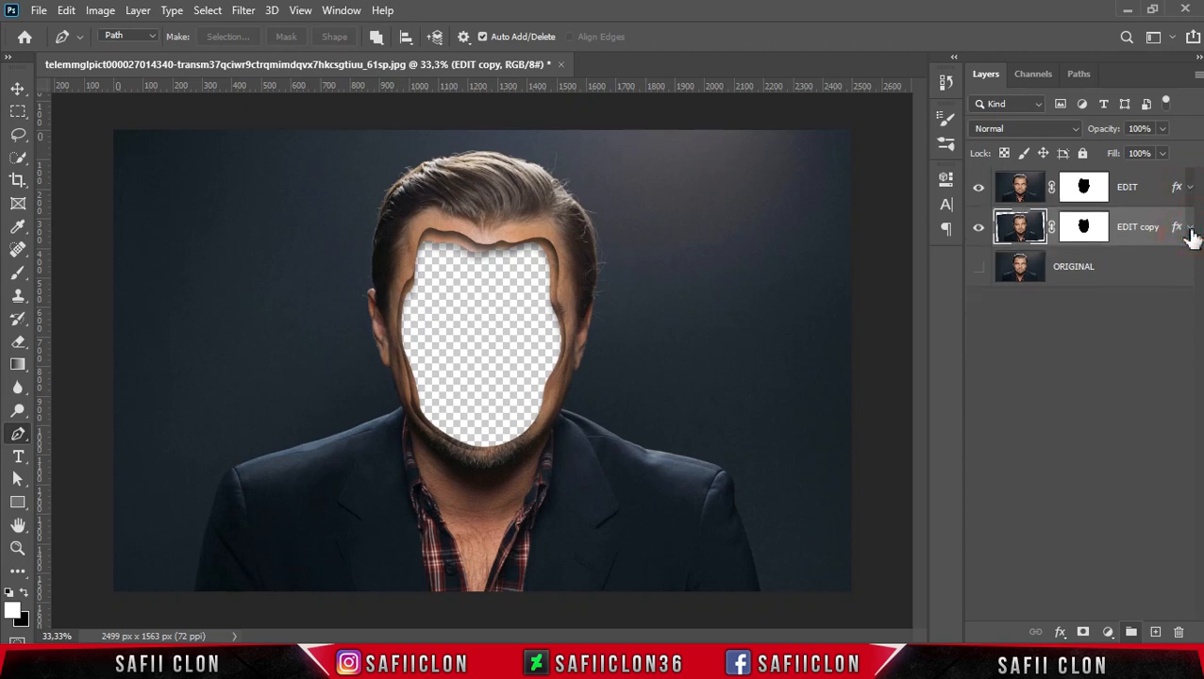
Step: Duplicate the EDIT copy layer and place the duplicate directly below EDIT copy
right_click(1129, 227)
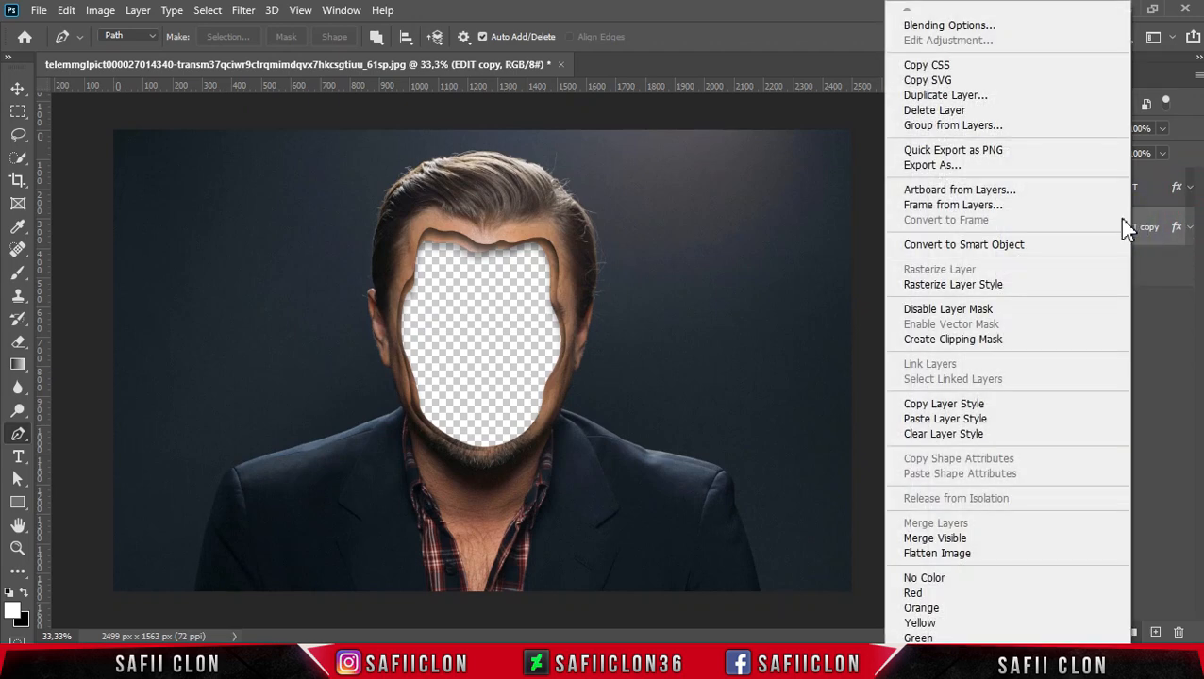
click(930, 96)
click(751, 168)
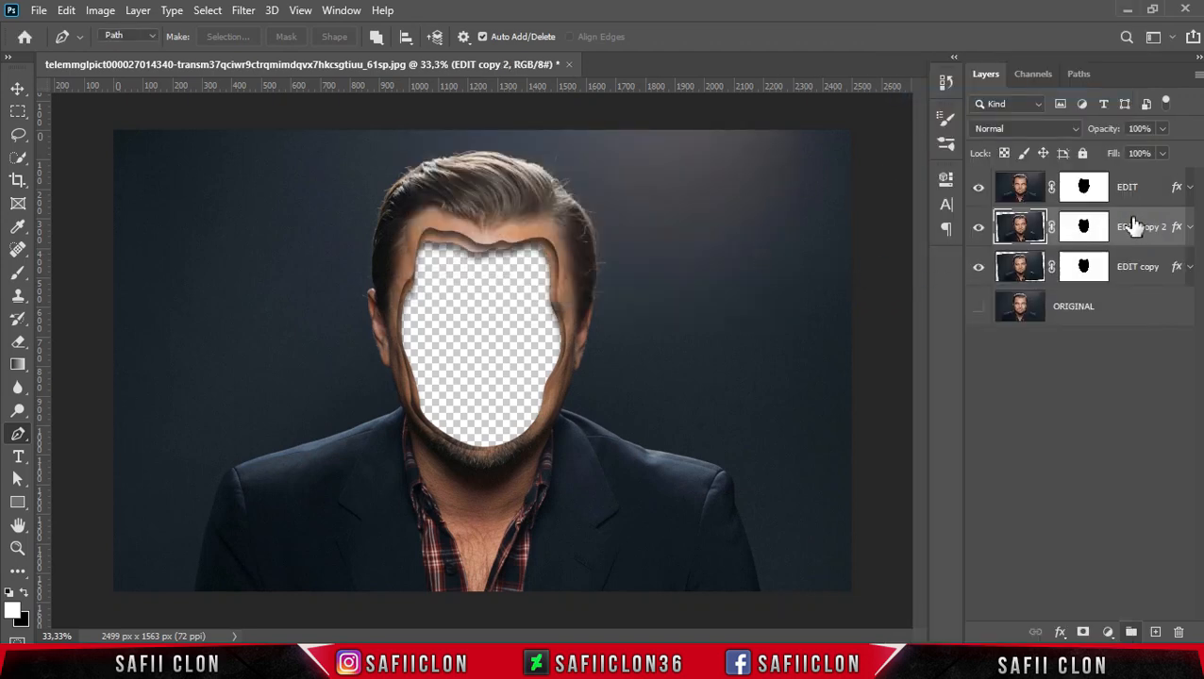
drag(1131, 226, 1125, 276)
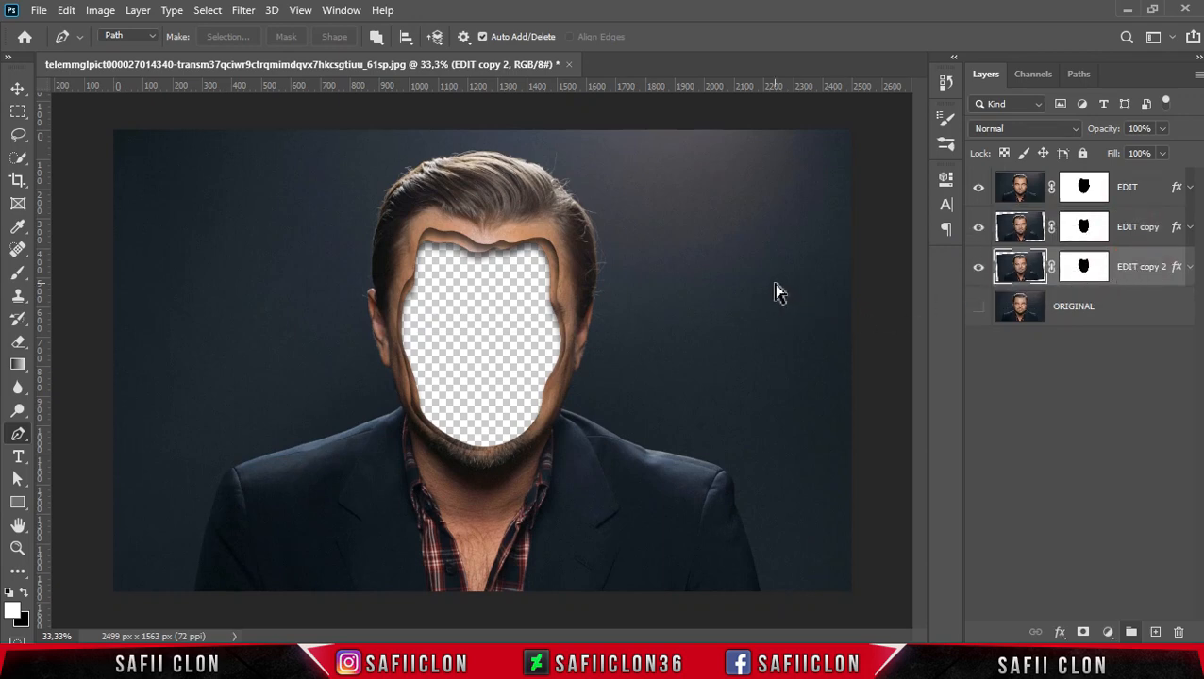
Step: Free-transform EDIT copy 2 to 93.75% scale and about 1.90° rotation, shift it to X 1252 px, Y 778.50 px, and apply
key(ctrl+t)
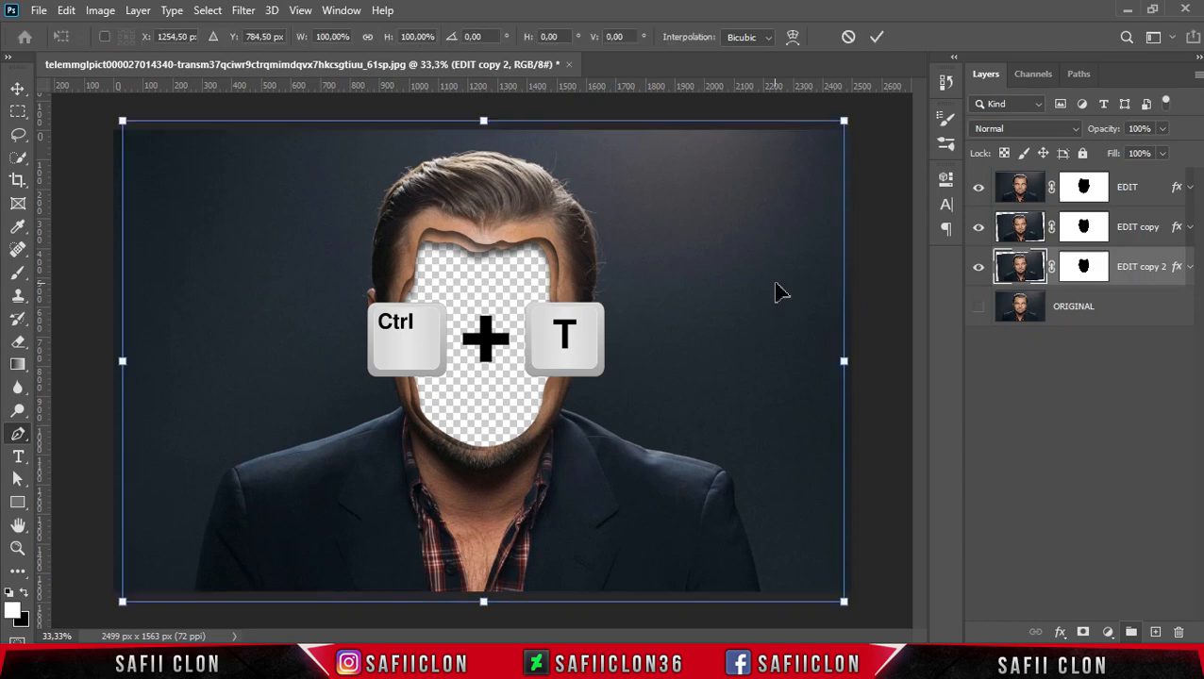
drag(846, 125, 867, 147)
key(Up)
key(Up)
key(Up)
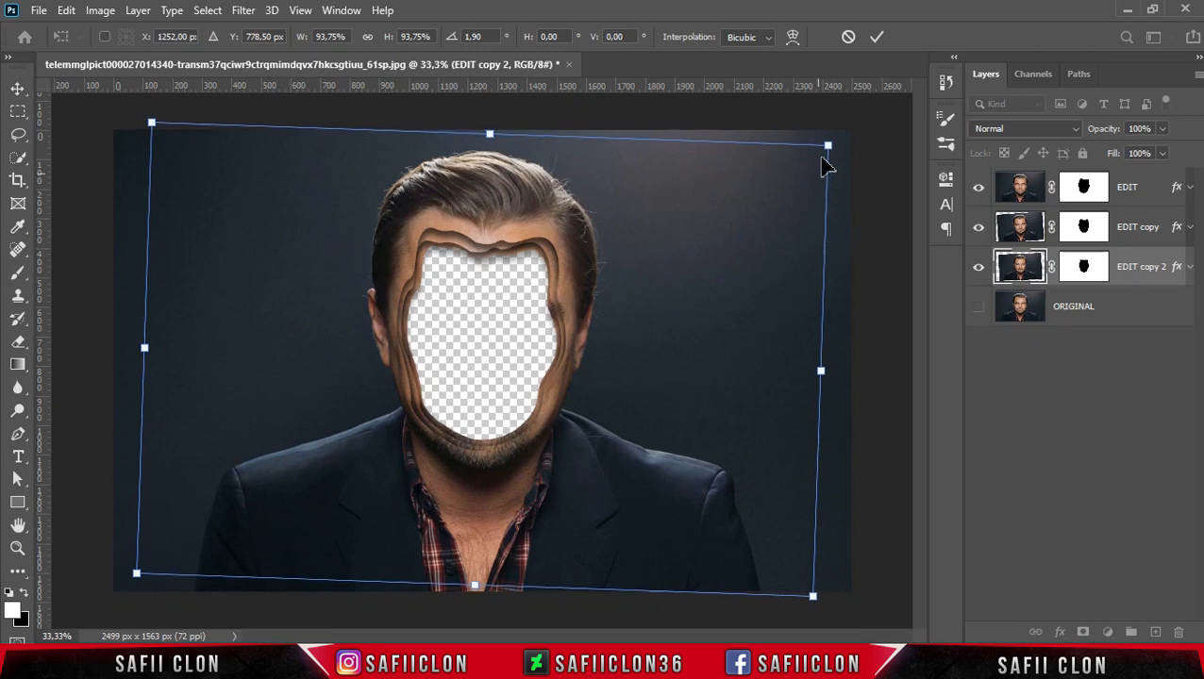
click(878, 38)
click(877, 38)
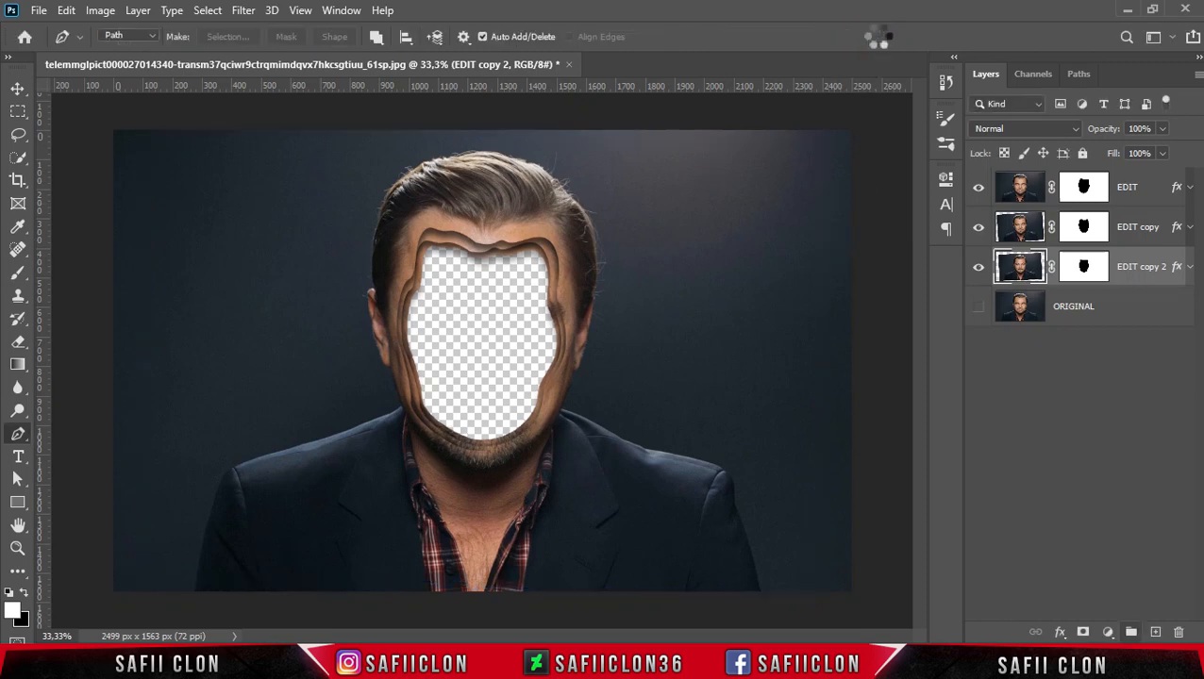
Step: Duplicate the EDIT copy 2 layer and place the duplicate directly below EDIT copy 2
right_click(1130, 267)
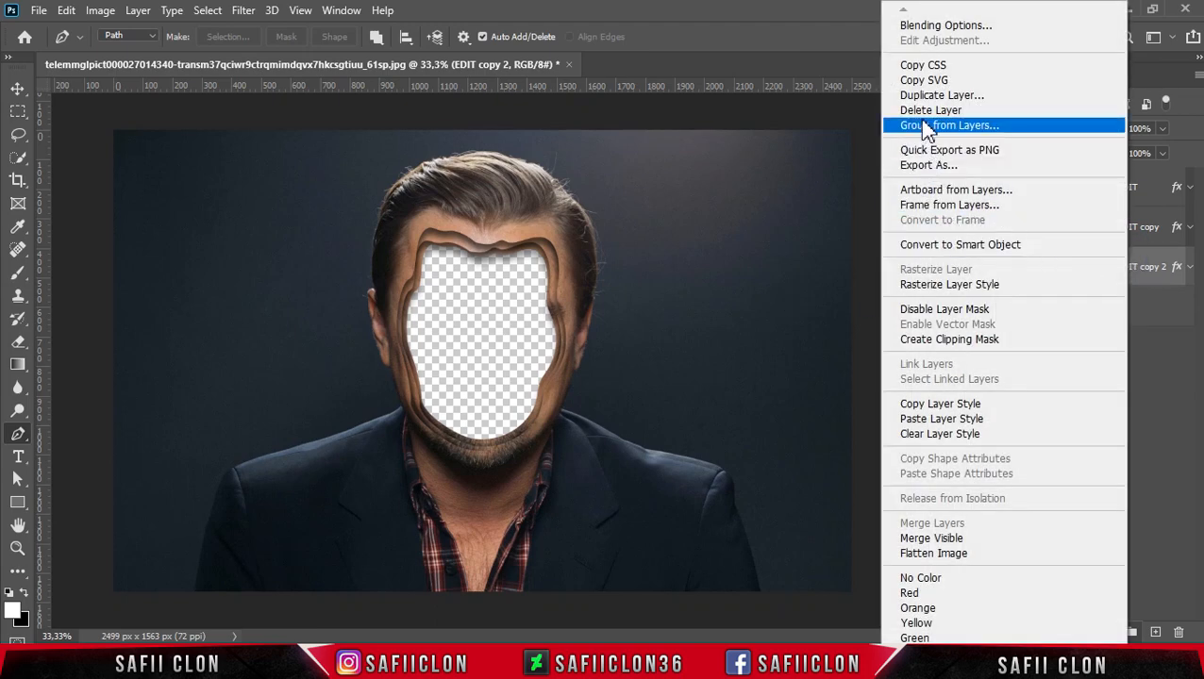
click(923, 94)
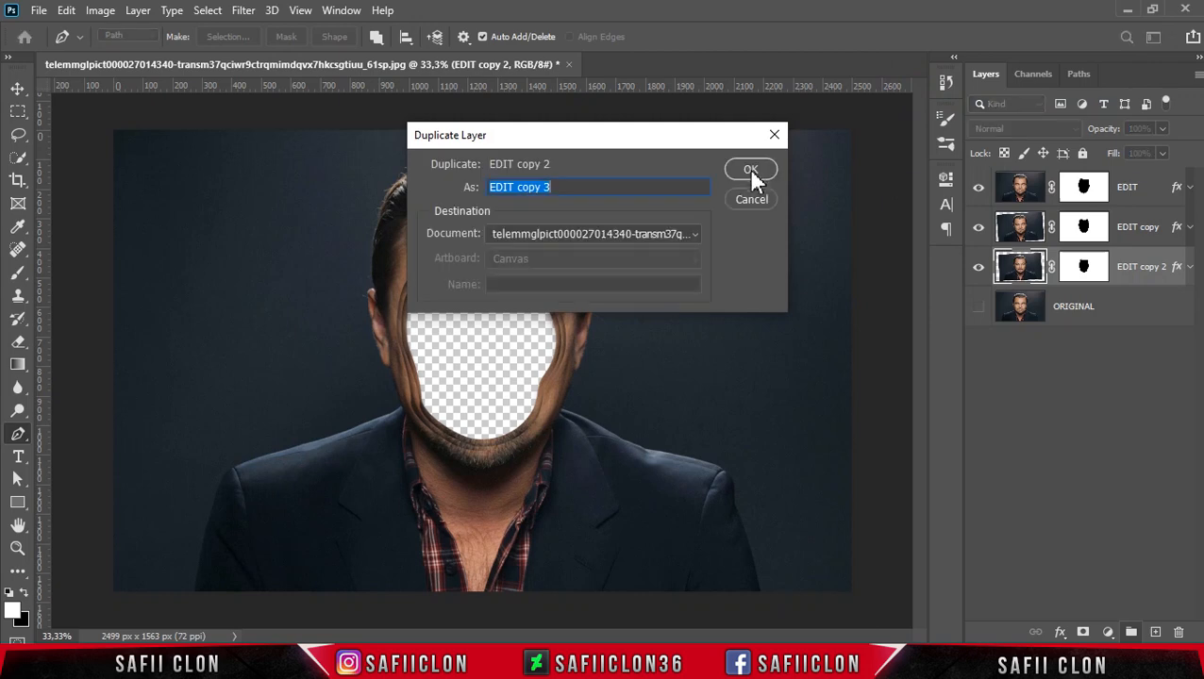
click(748, 170)
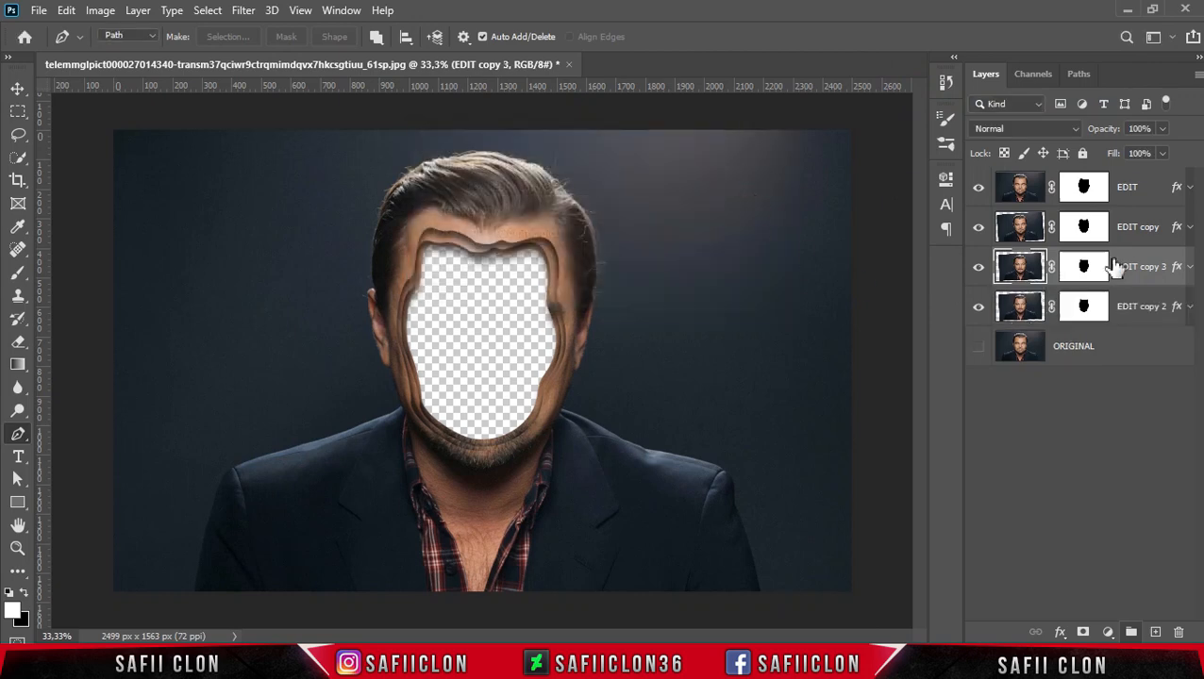
drag(1128, 269, 1123, 321)
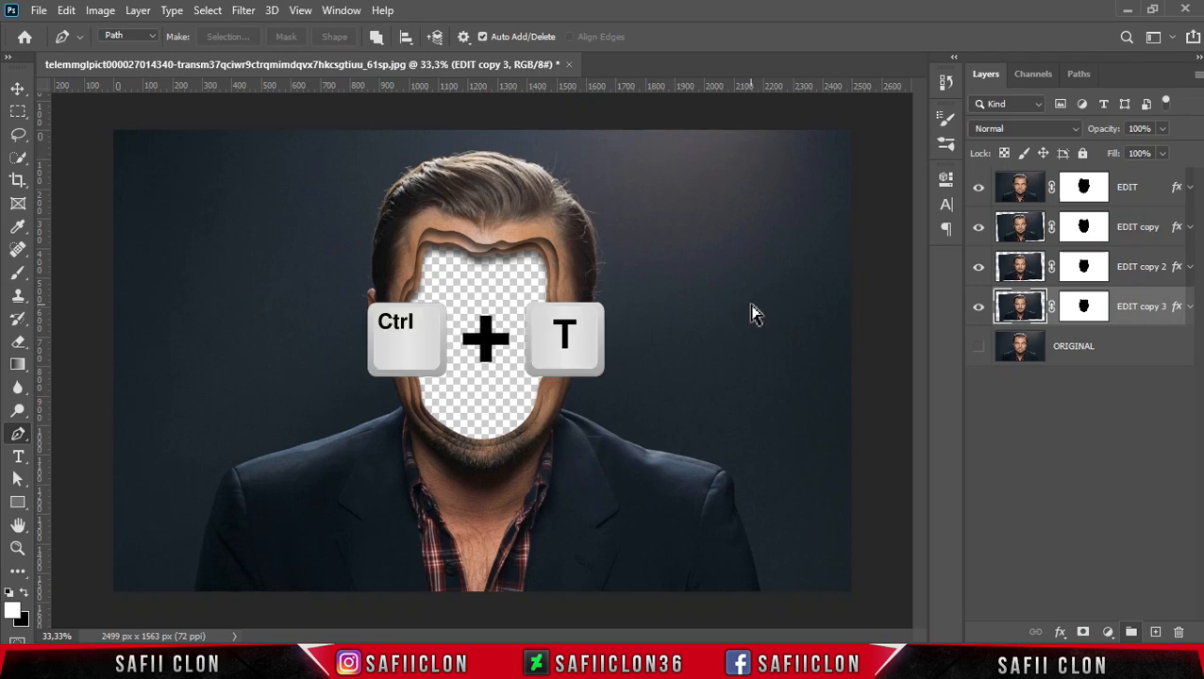
Step: Free-transform EDIT copy 3 to 95.39% scale and about -1.99° rotation, shift it up to Y 775.50 px, and apply
key(ctrl+t)
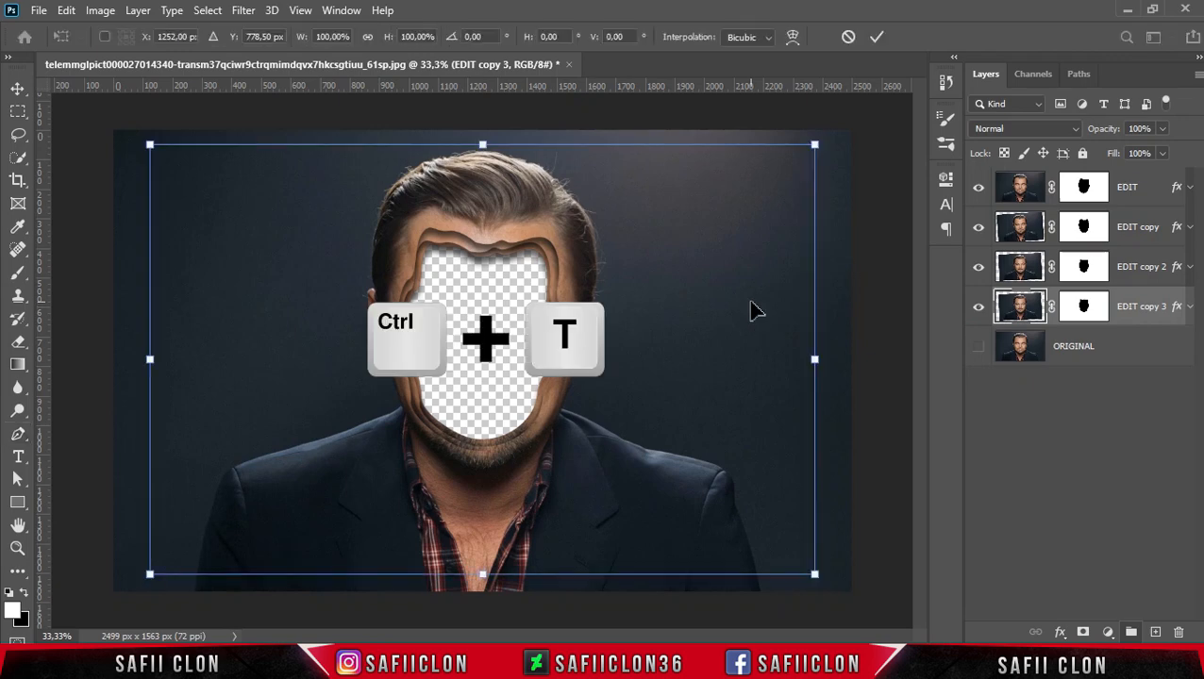
drag(809, 149, 816, 240)
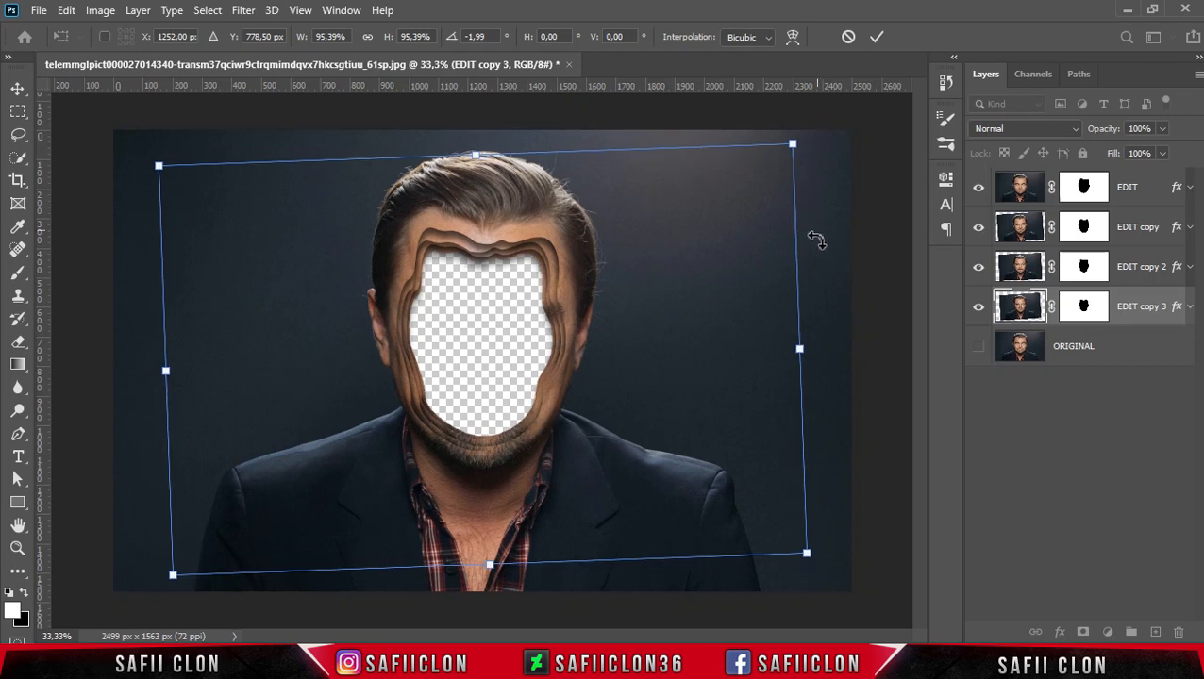
click(874, 38)
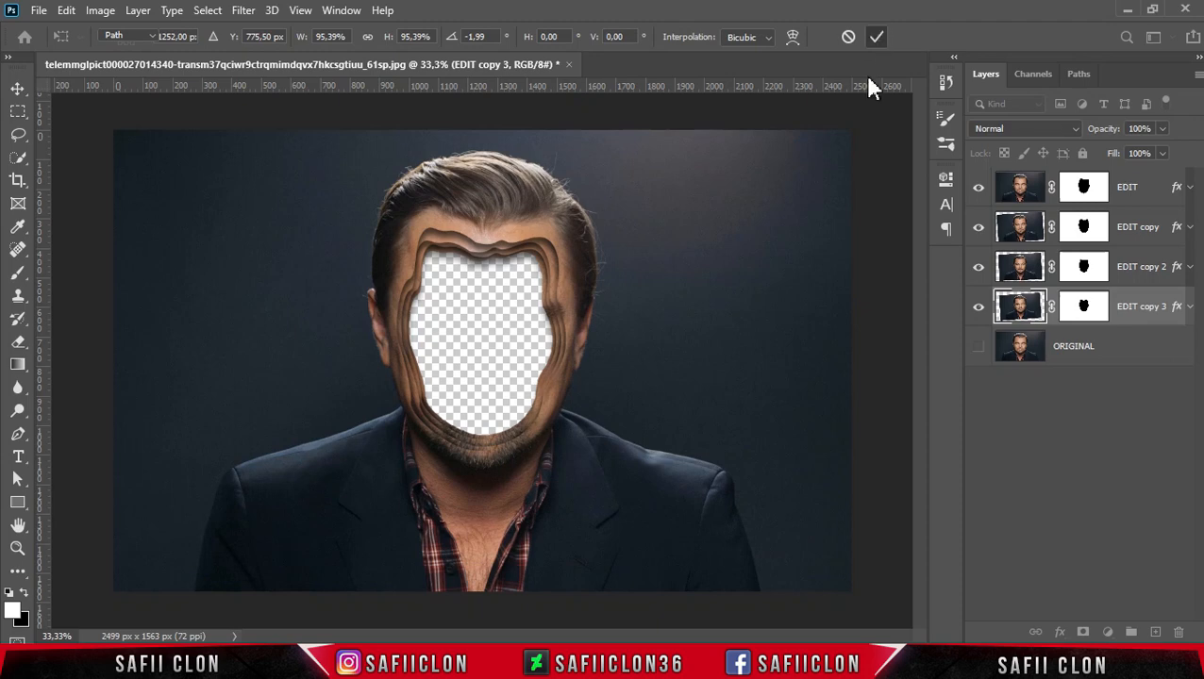
key(p)
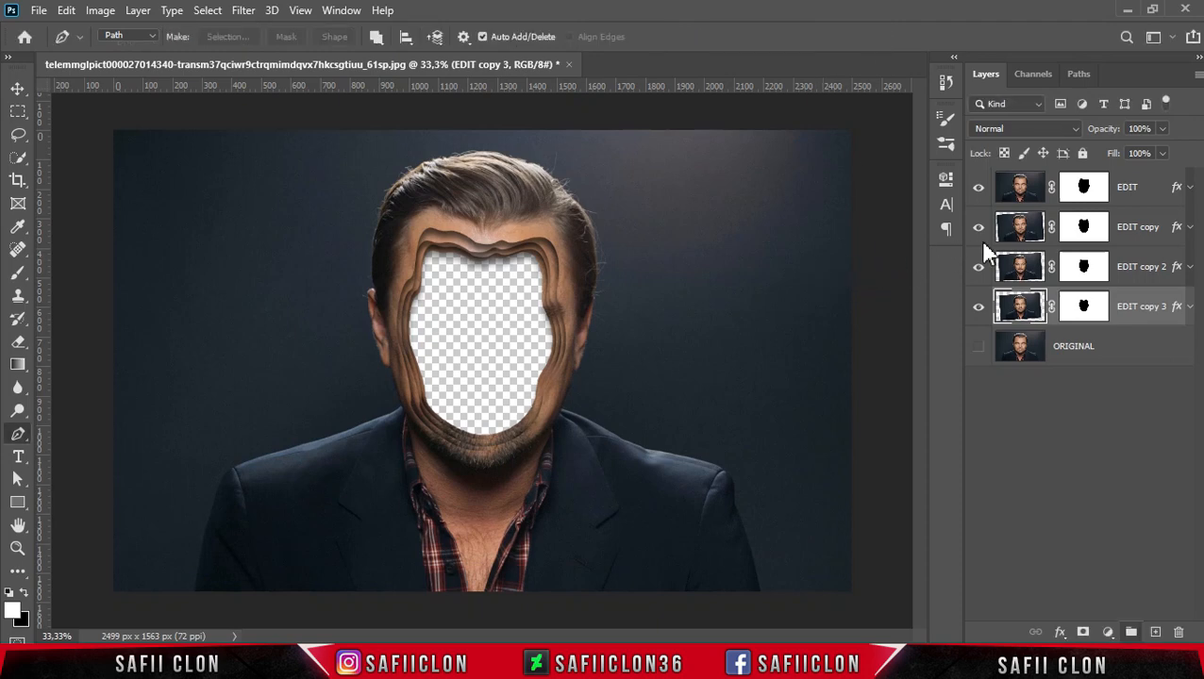
Step: Duplicate the EDIT copy 3 layer and place the duplicate directly below EDIT copy 3
right_click(1139, 307)
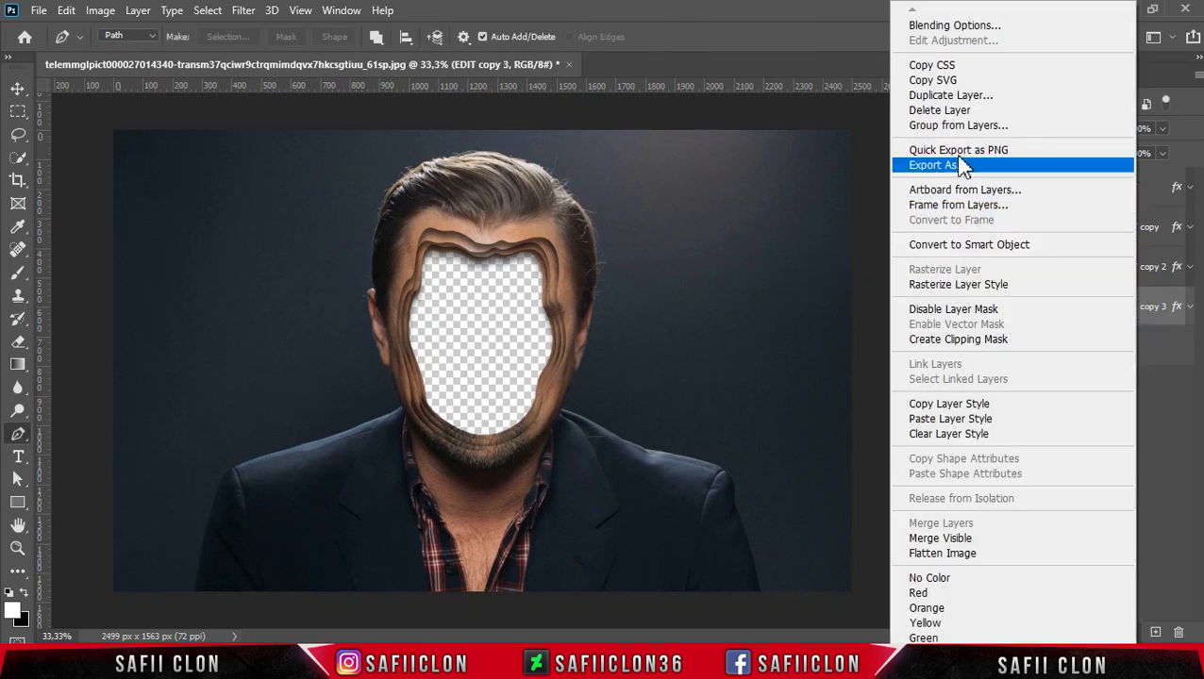
click(951, 96)
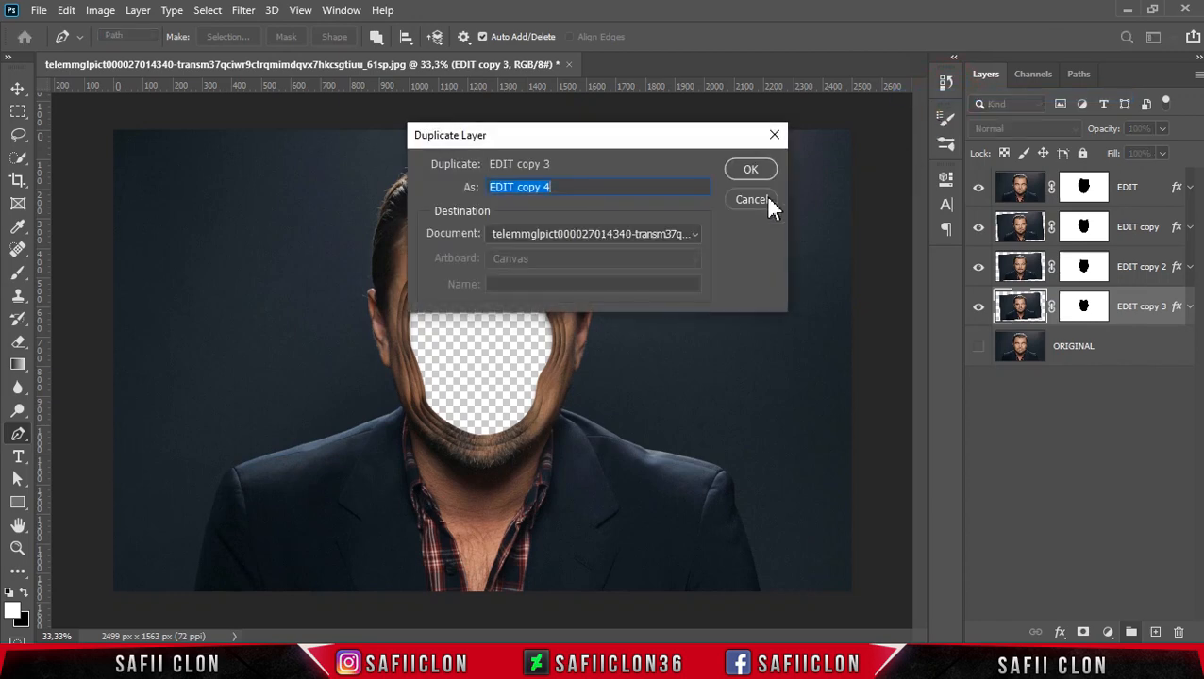
click(751, 171)
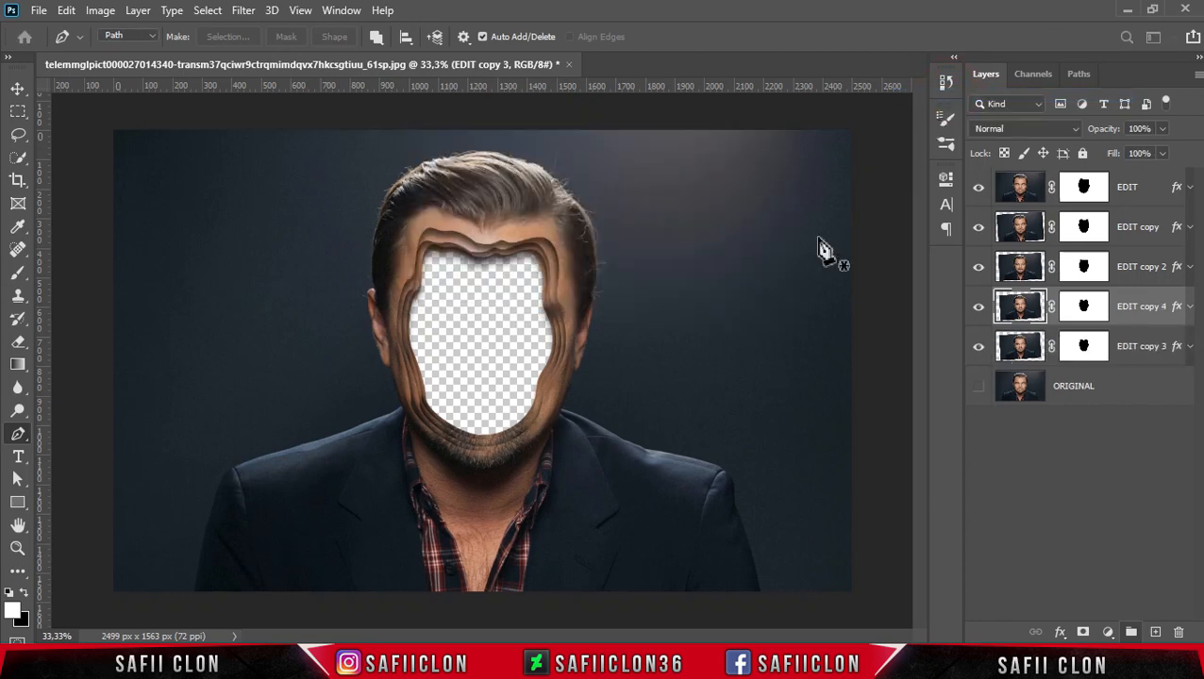
drag(1134, 307, 1096, 351)
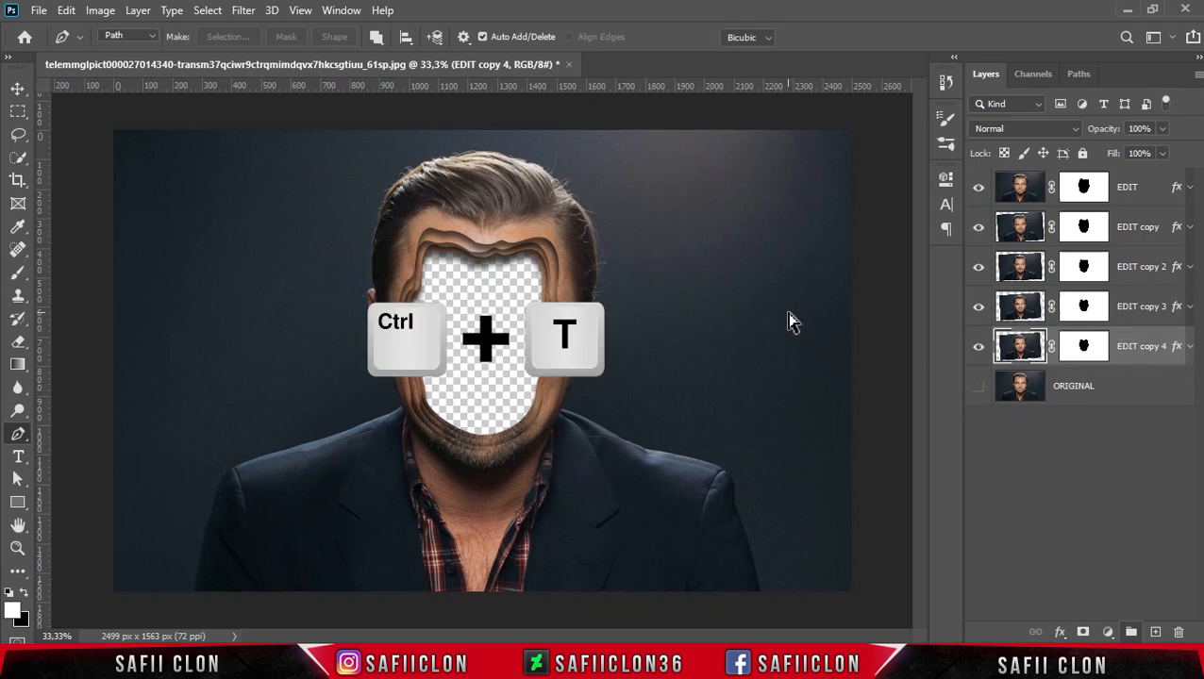
Step: Free-transform EDIT copy 4 to 93.07% scale and about 2.26° rotation, shift it to X 1249 px, Y 775.50 px, and apply
key(ctrl+t)
drag(805, 141, 784, 158)
drag(822, 381, 820, 375)
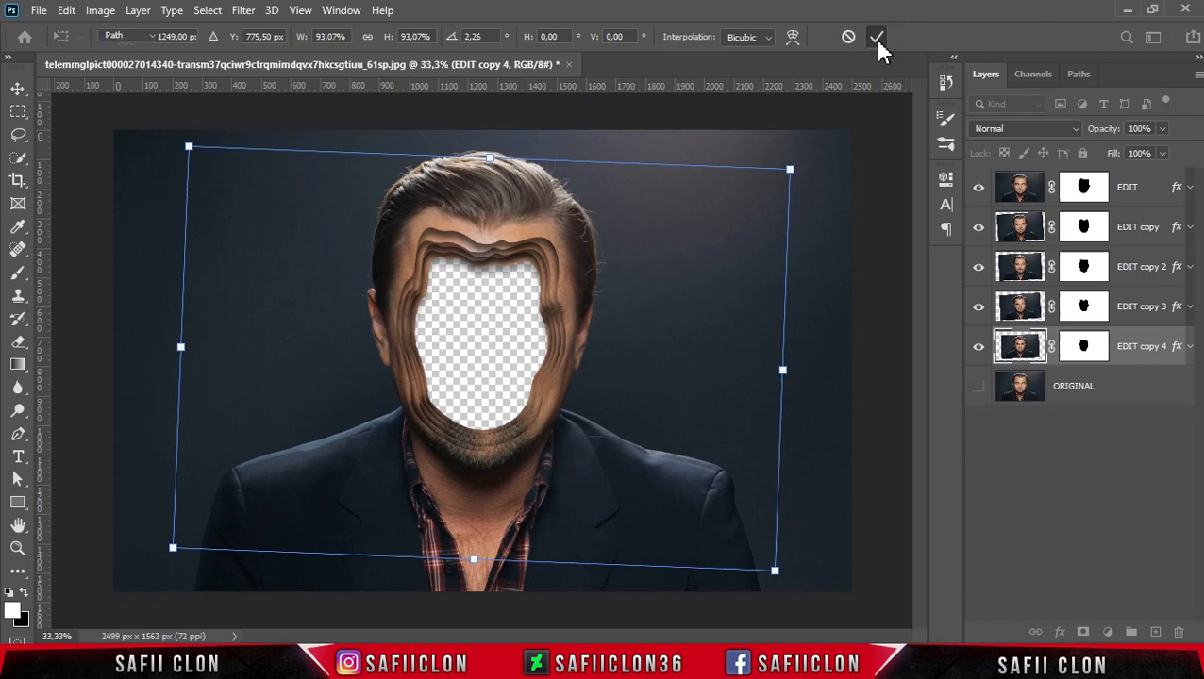
click(877, 40)
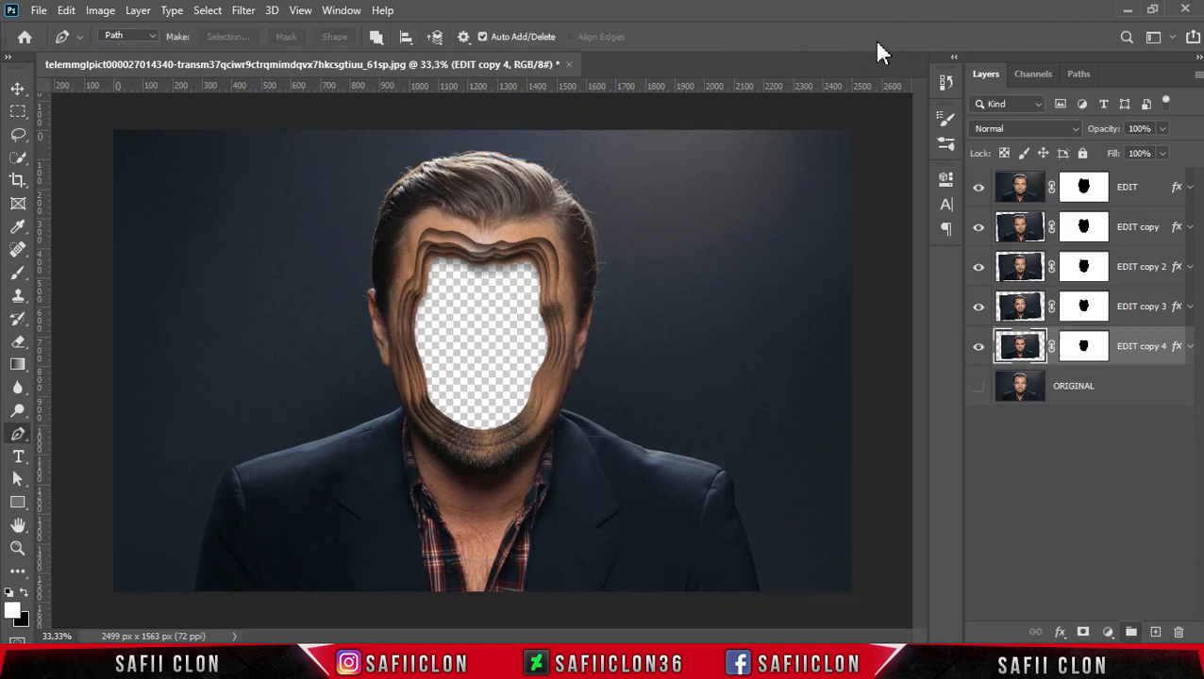
Step: Duplicate the EDIT copy 4 layer and place the duplicate directly below EDIT copy 4
right_click(1137, 347)
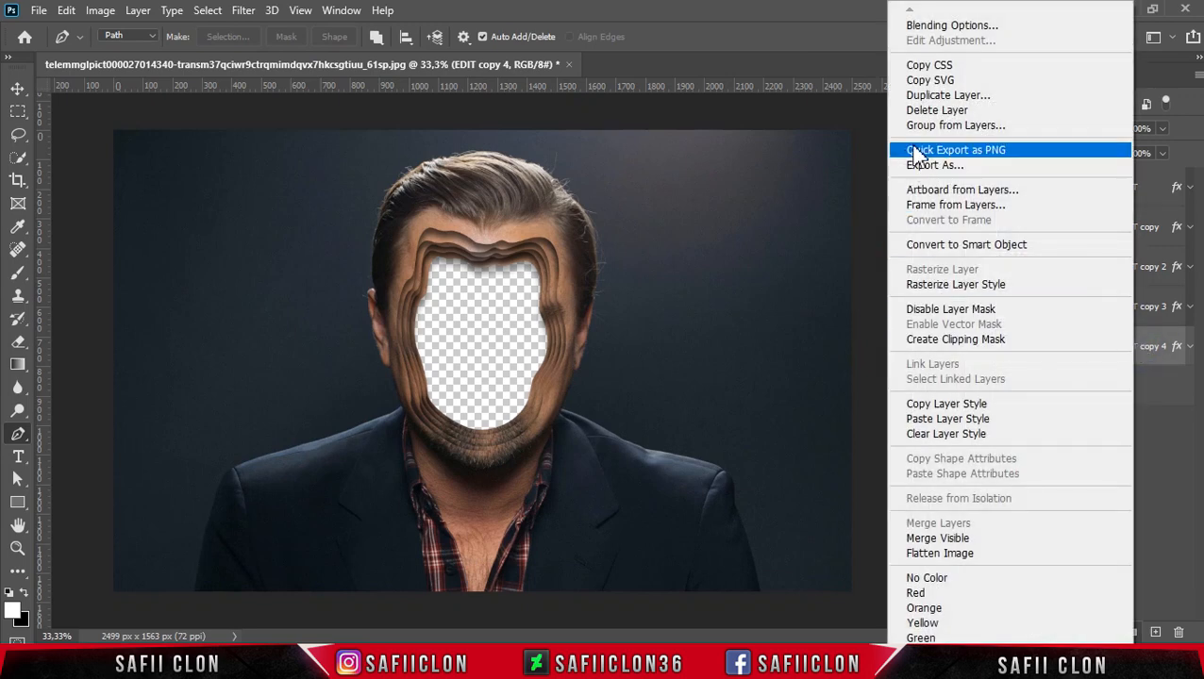
click(927, 96)
click(755, 173)
drag(1137, 356, 1130, 404)
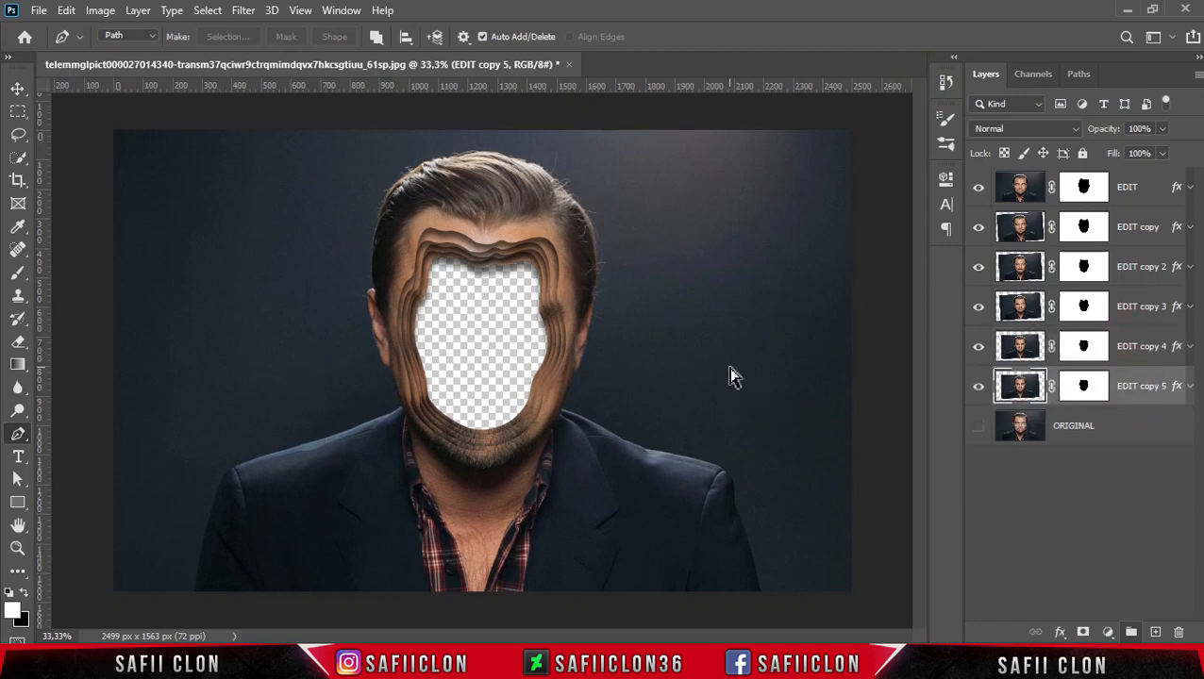
Step: Free-transform EDIT copy 5 to 90.84% scale and about -3.84° rotation, shift it to X 1257 px, Y 776 px, and apply
key(ctrl+t)
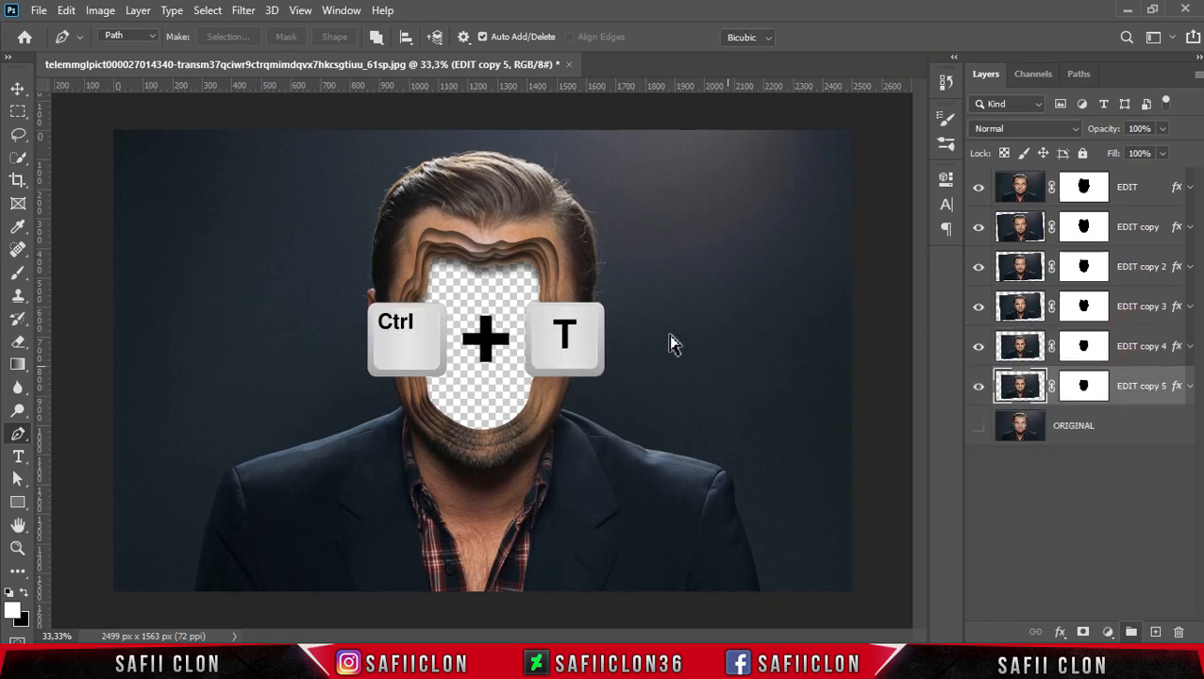
drag(778, 171, 756, 158)
key(shift+Up)
key(shift+Right)
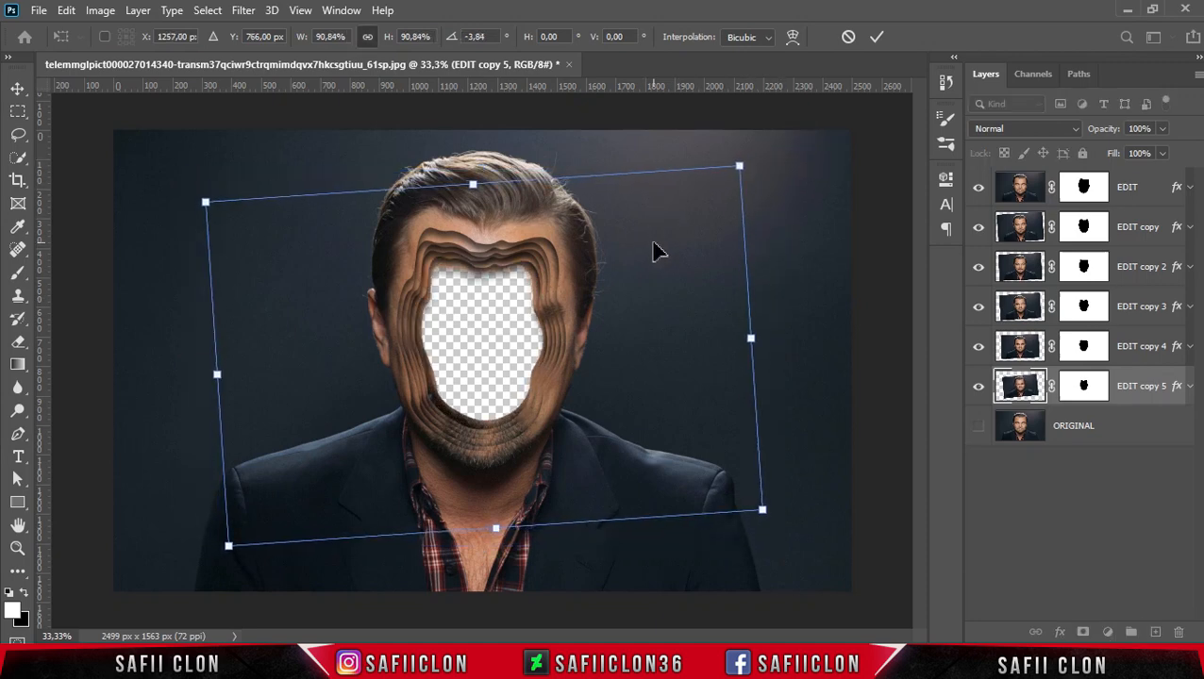
key(shift+Down)
click(875, 40)
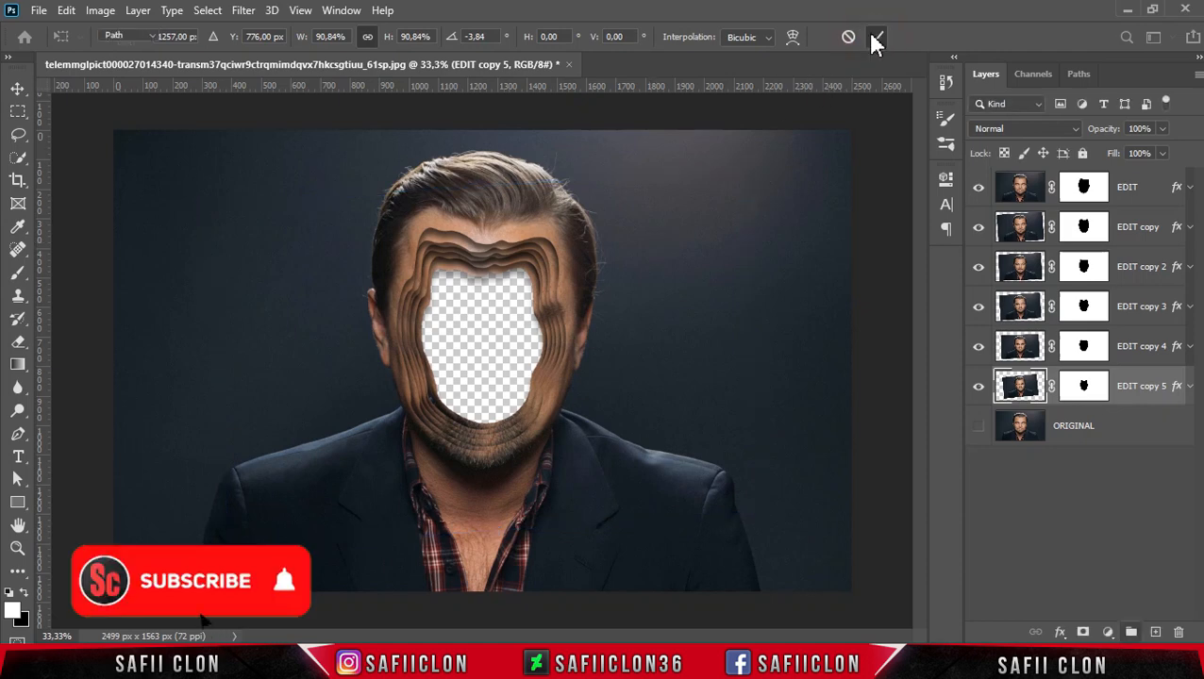
key(p)
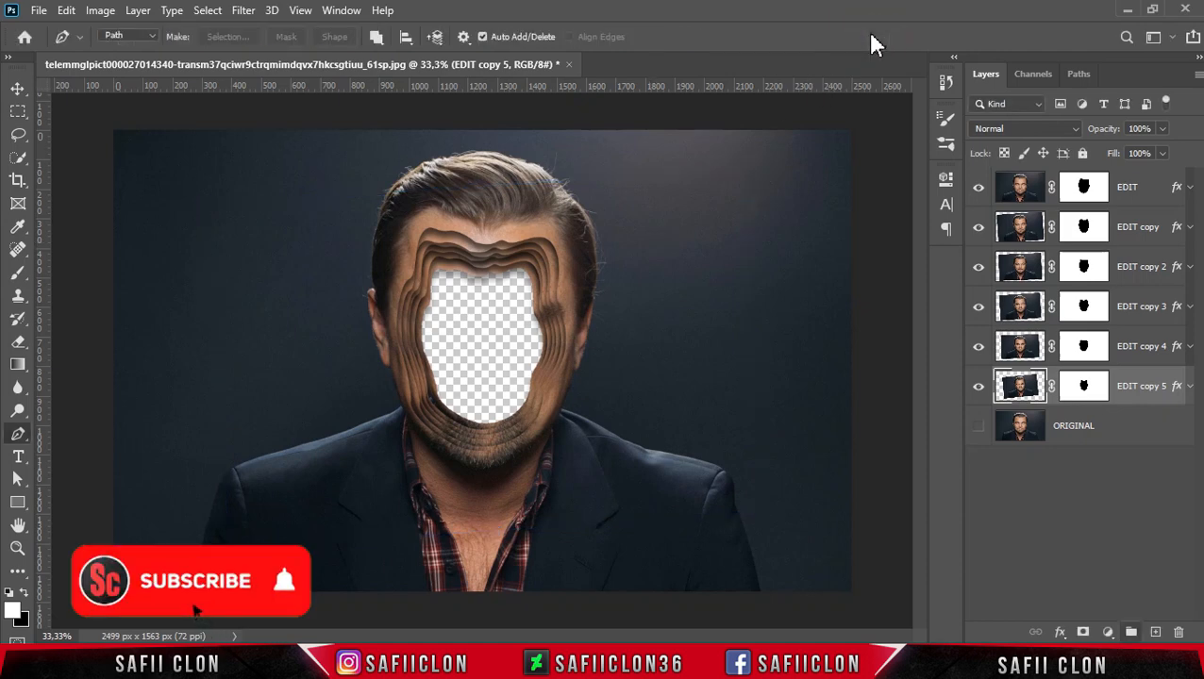
Step: Duplicate the EDIT copy 5 layer and place the duplicate directly below EDIT copy 5
right_click(1130, 385)
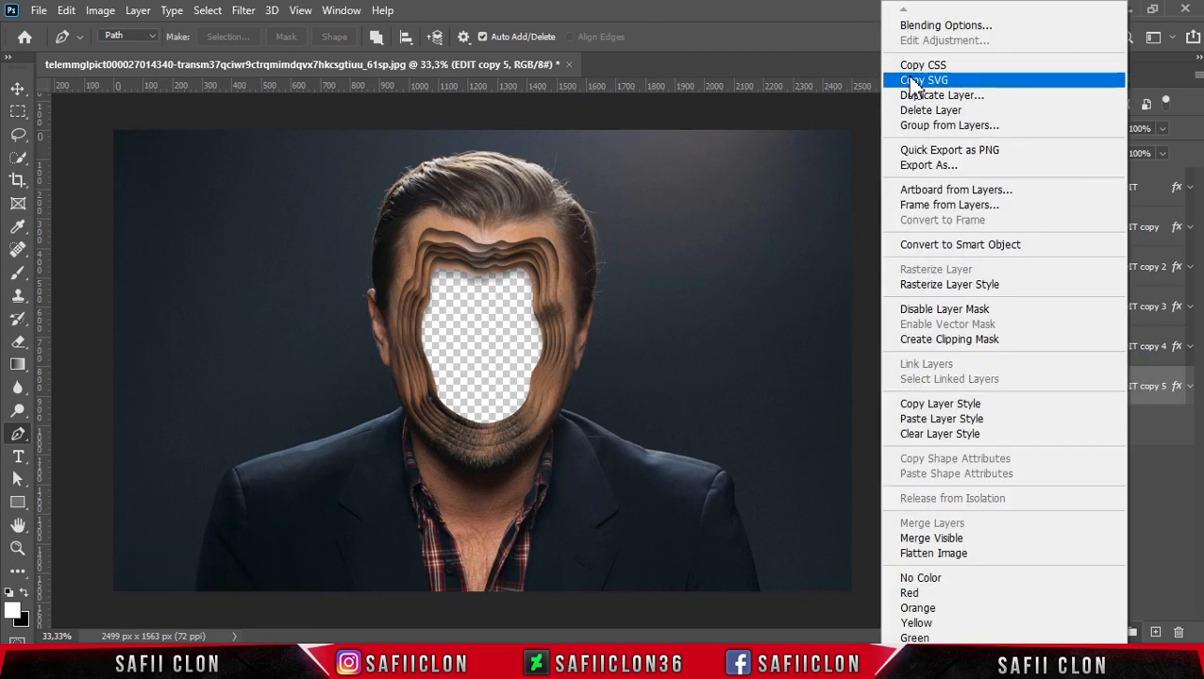
click(943, 95)
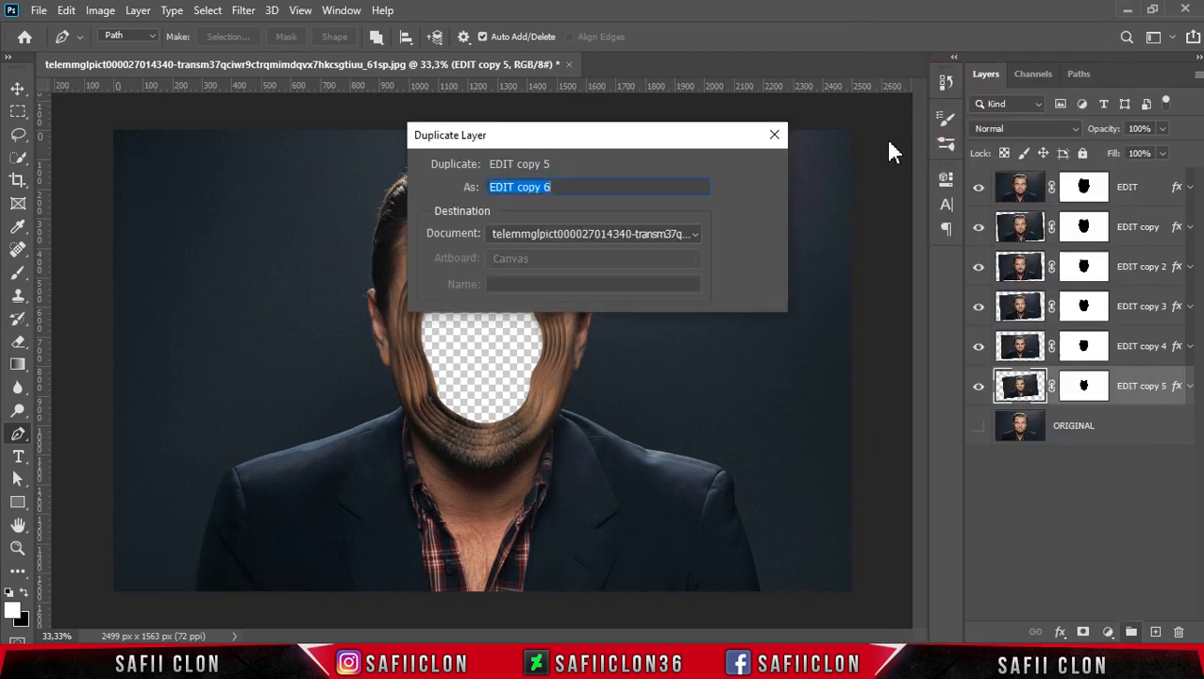
click(751, 173)
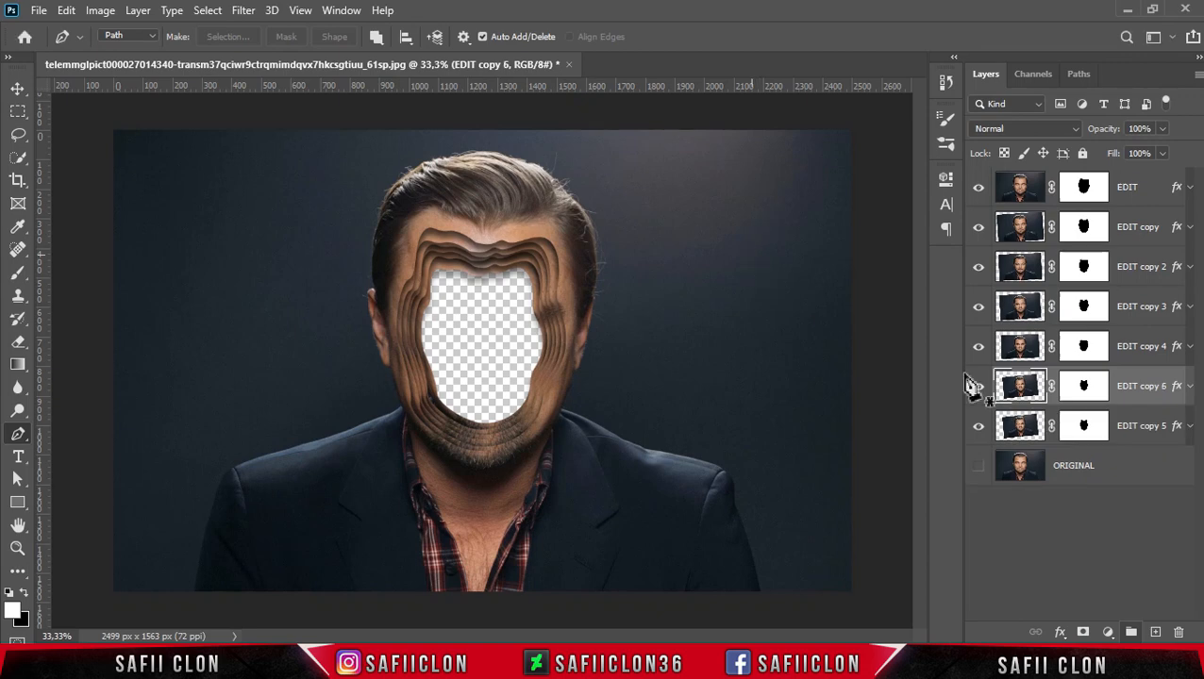
click(1141, 387)
drag(1141, 394, 1139, 431)
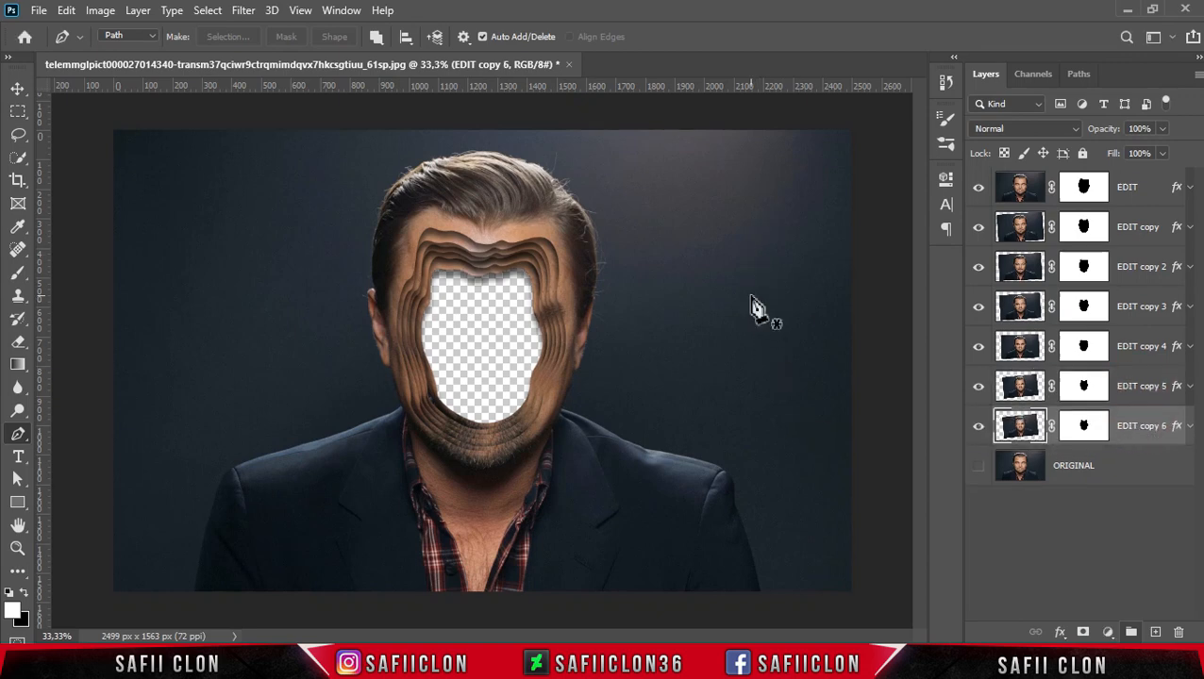
Step: Free-transform EDIT copy 6 to 92.55% scale and about 3.40° rotation, shift it to X 1254 px, Y 770 px, and apply
key(ctrl+t)
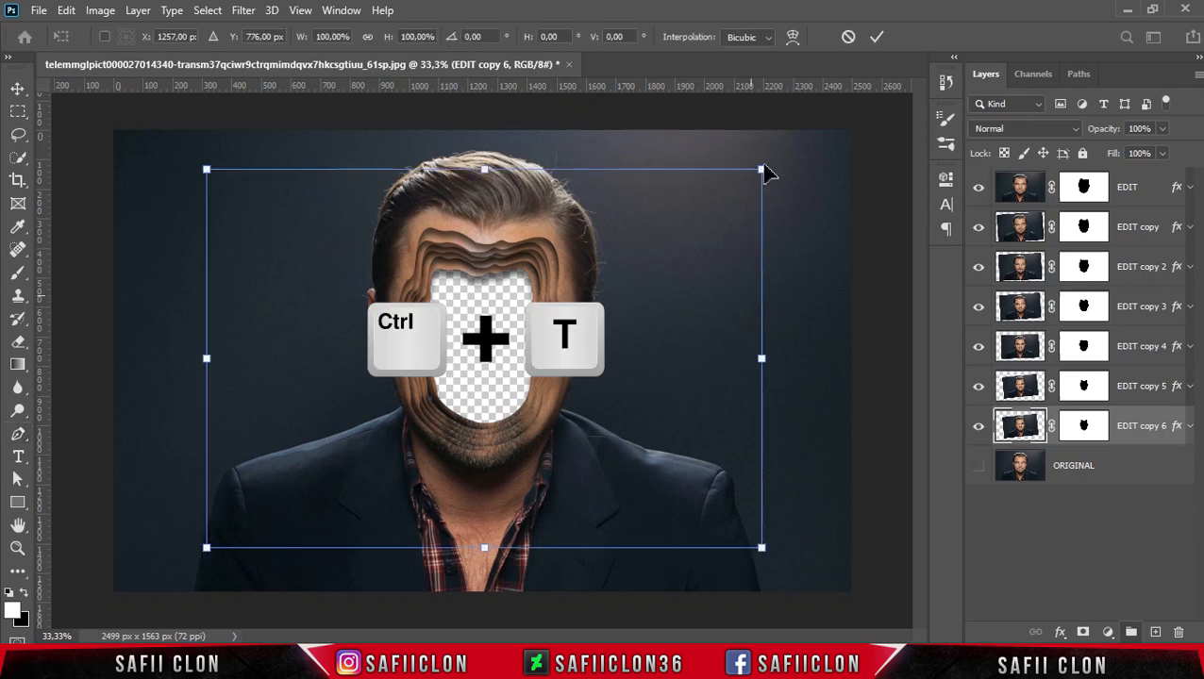
mouse_move(760, 168)
mouse_down()
mouse_move(741, 185)
mouse_move(779, 184)
mouse_up()
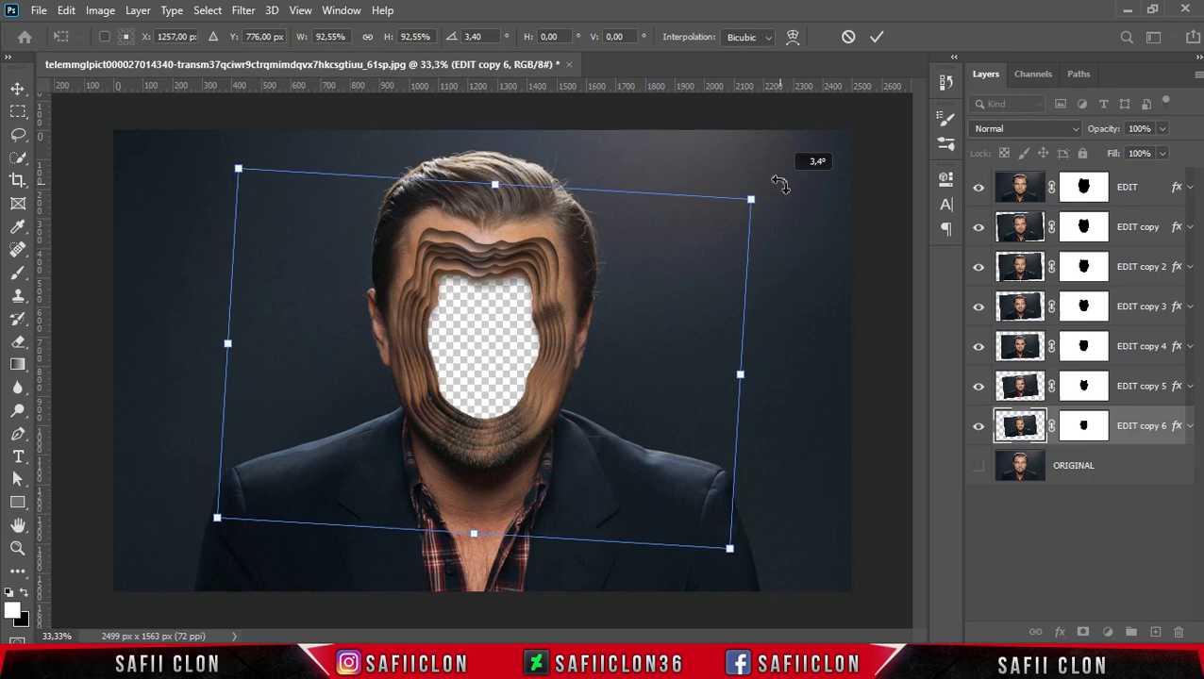
key(Left)
key(Up)
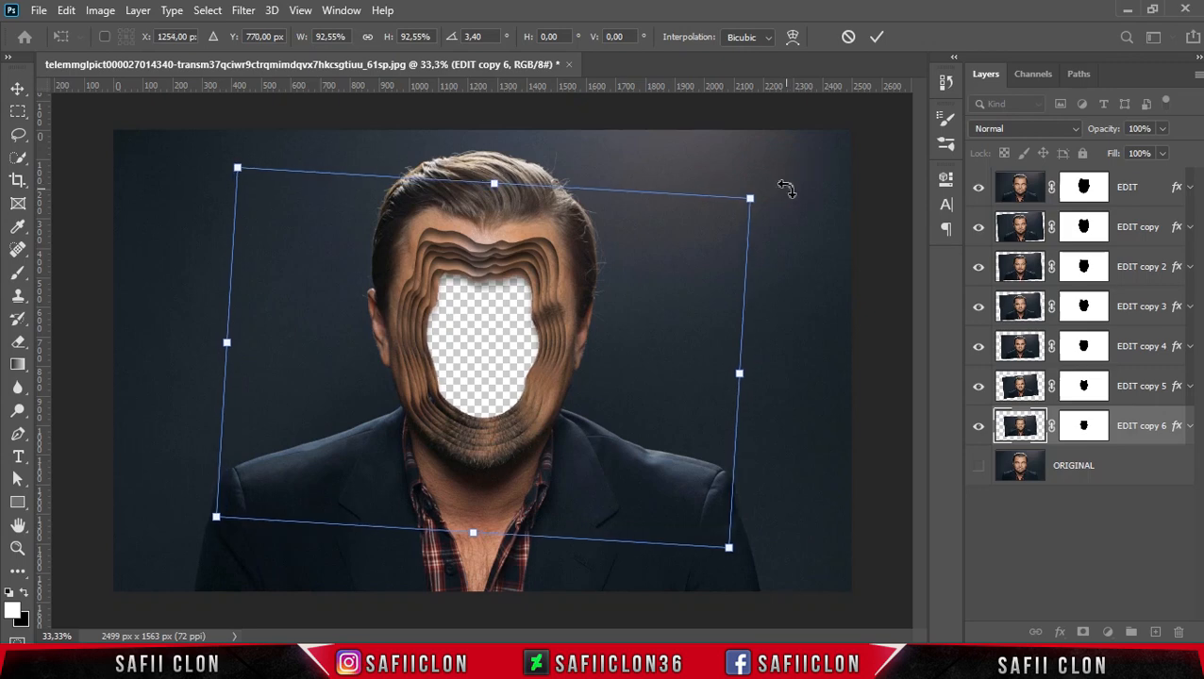
click(877, 37)
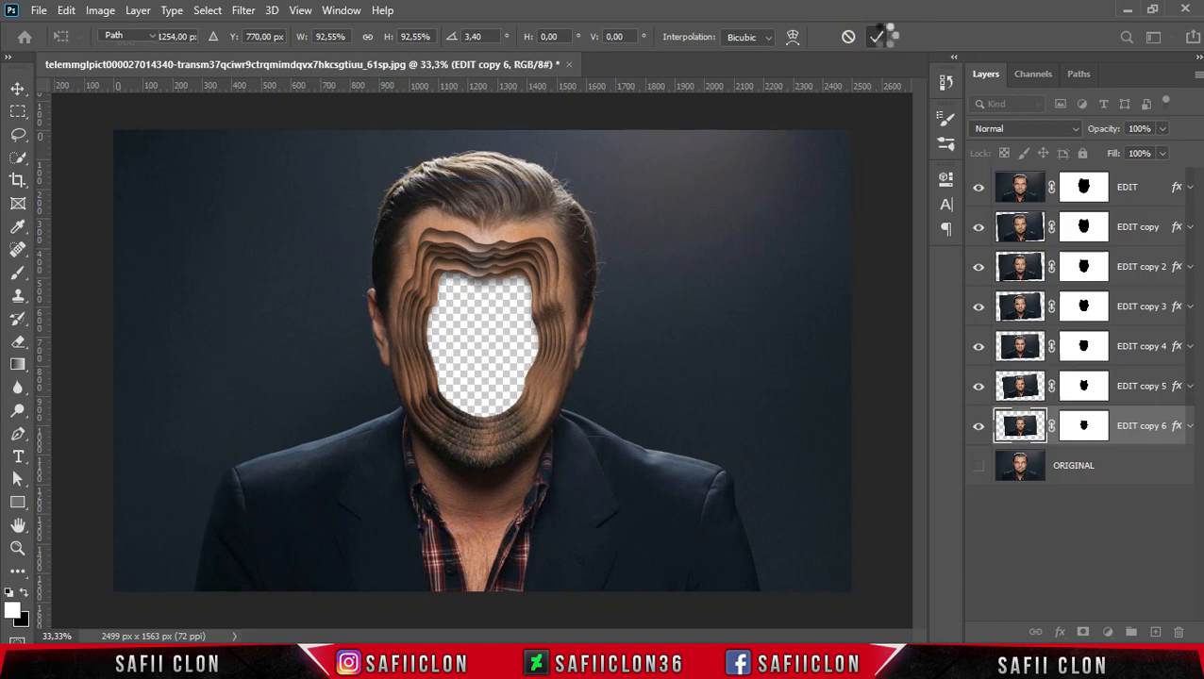
Step: Duplicate the EDIT copy 6 layer and place the duplicate directly below EDIT copy 6
click(1128, 426)
right_click(1125, 425)
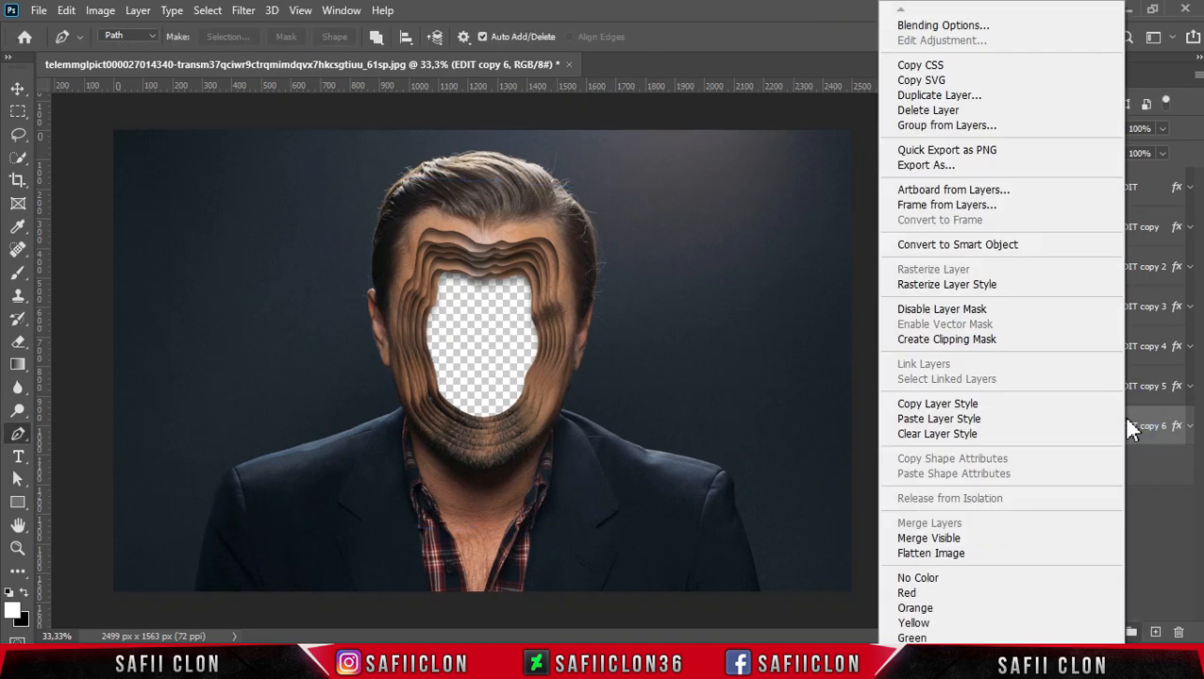
click(930, 98)
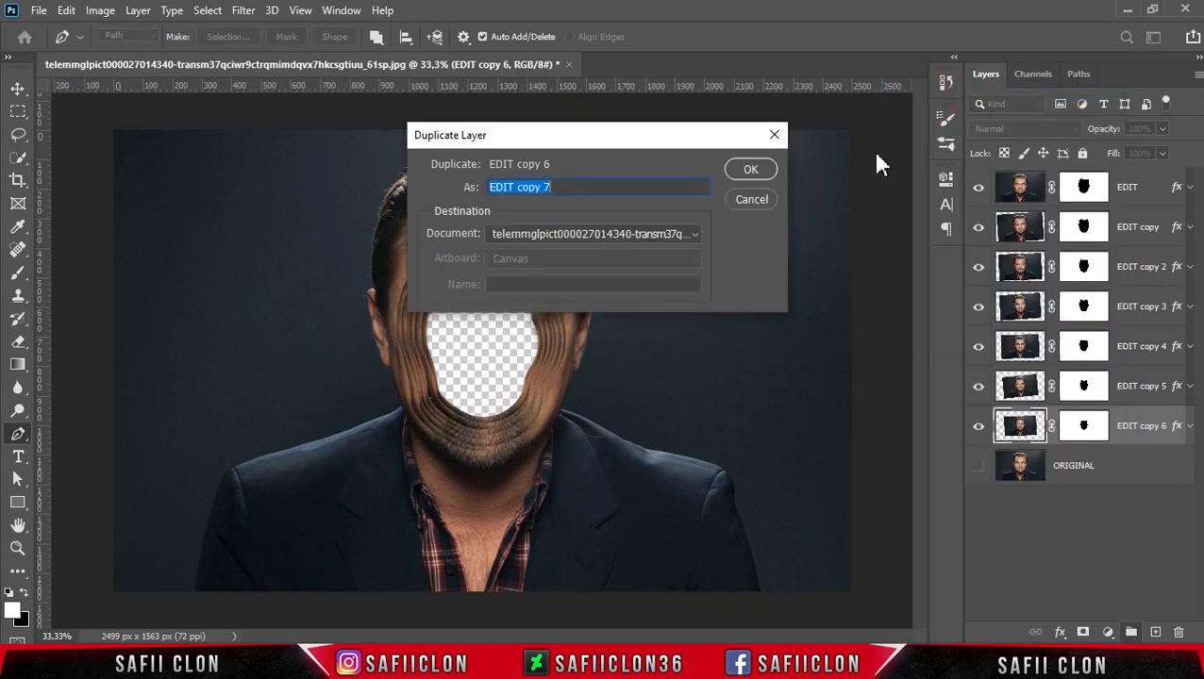
click(752, 170)
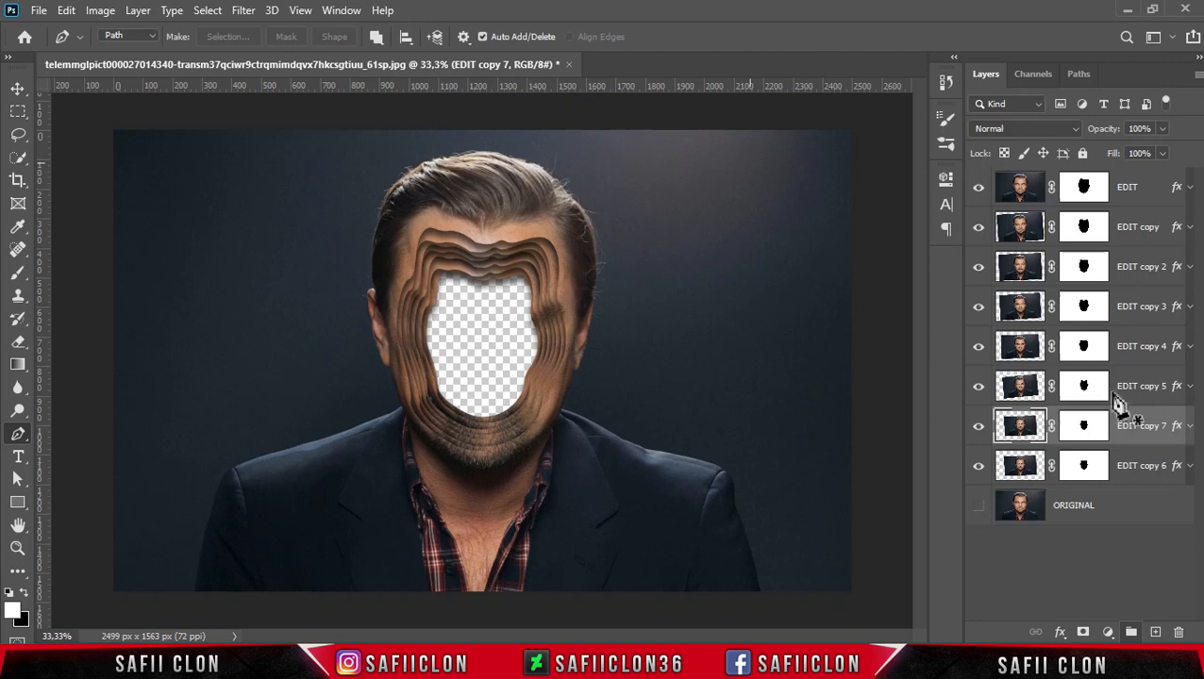
drag(1139, 426, 1141, 478)
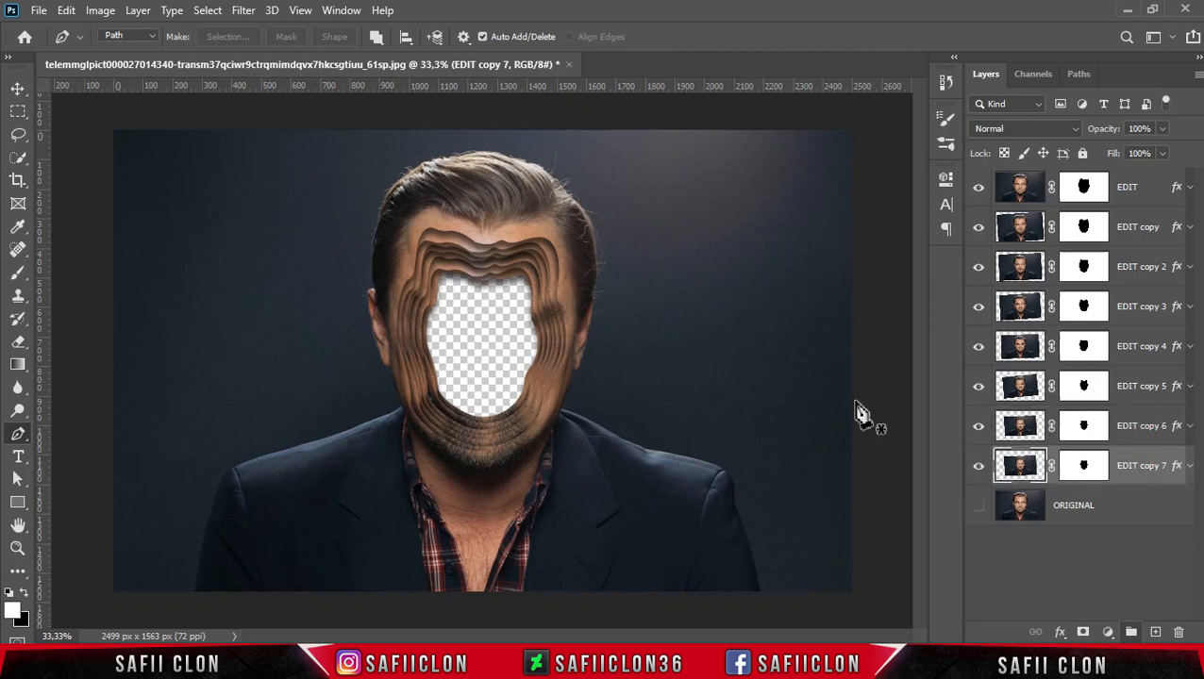
Step: Free-transform EDIT copy 7 to 90.16% scale and about -5.21° rotation, shift it to X 1261.50 px, Y 766 px, and apply
key(ctrl+t)
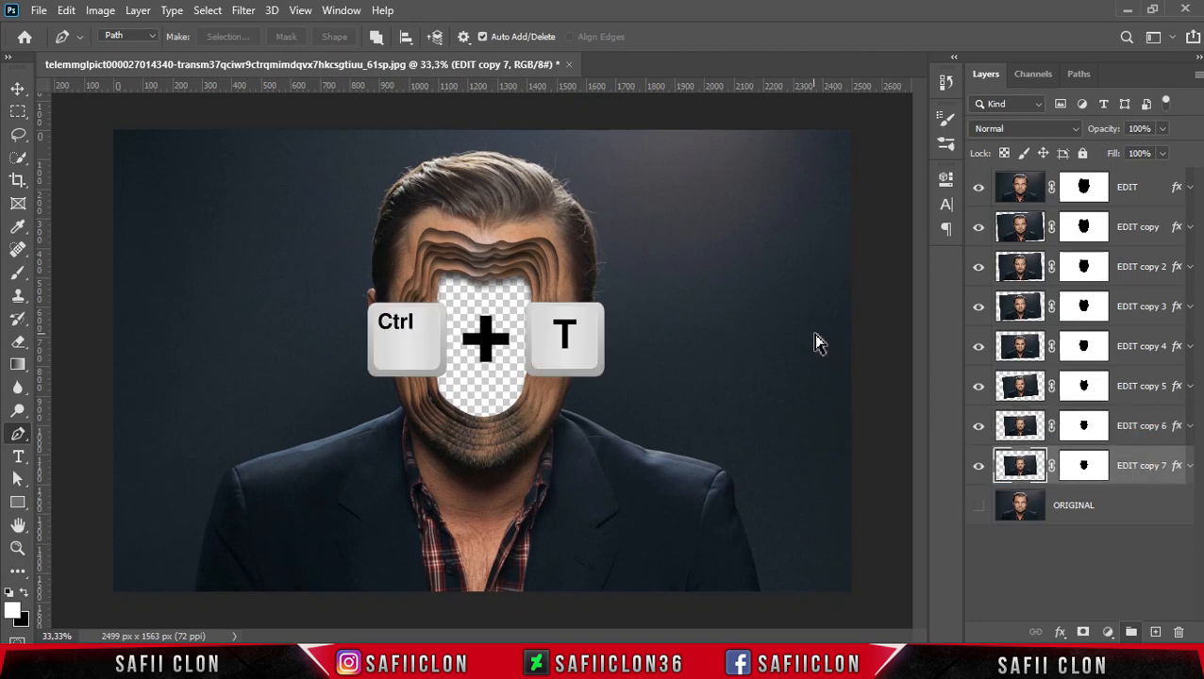
drag(731, 195, 707, 206)
key(ctrl+plus)
drag(846, 142, 832, 99)
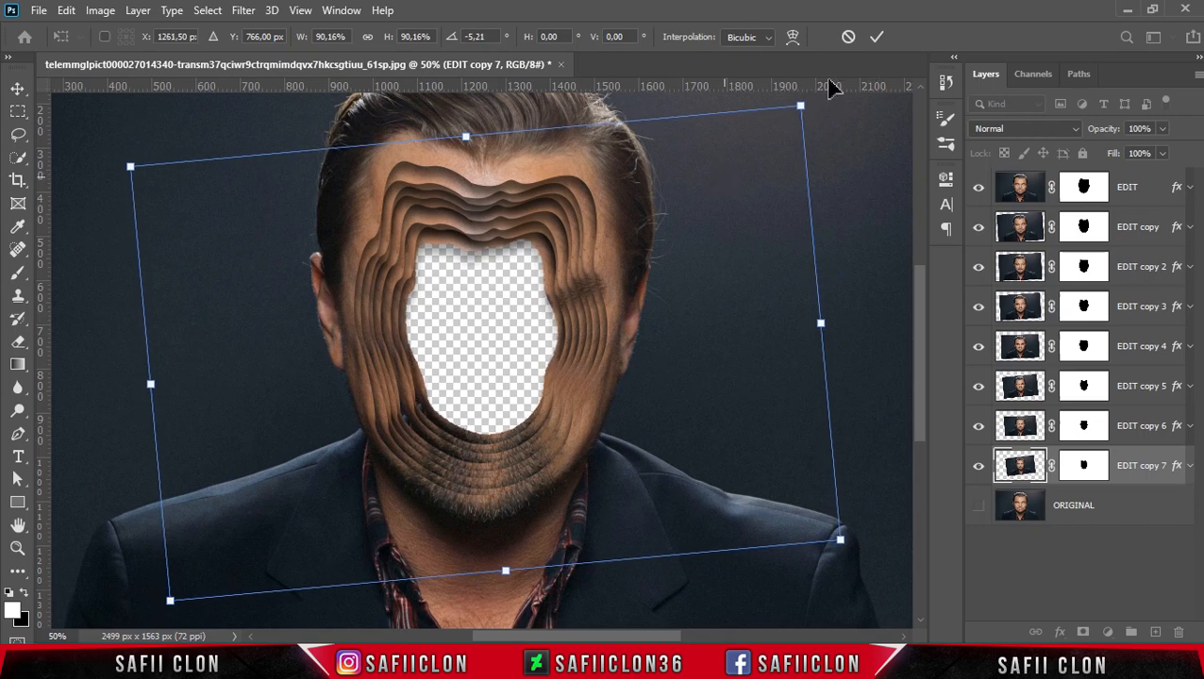
click(878, 39)
key(p)
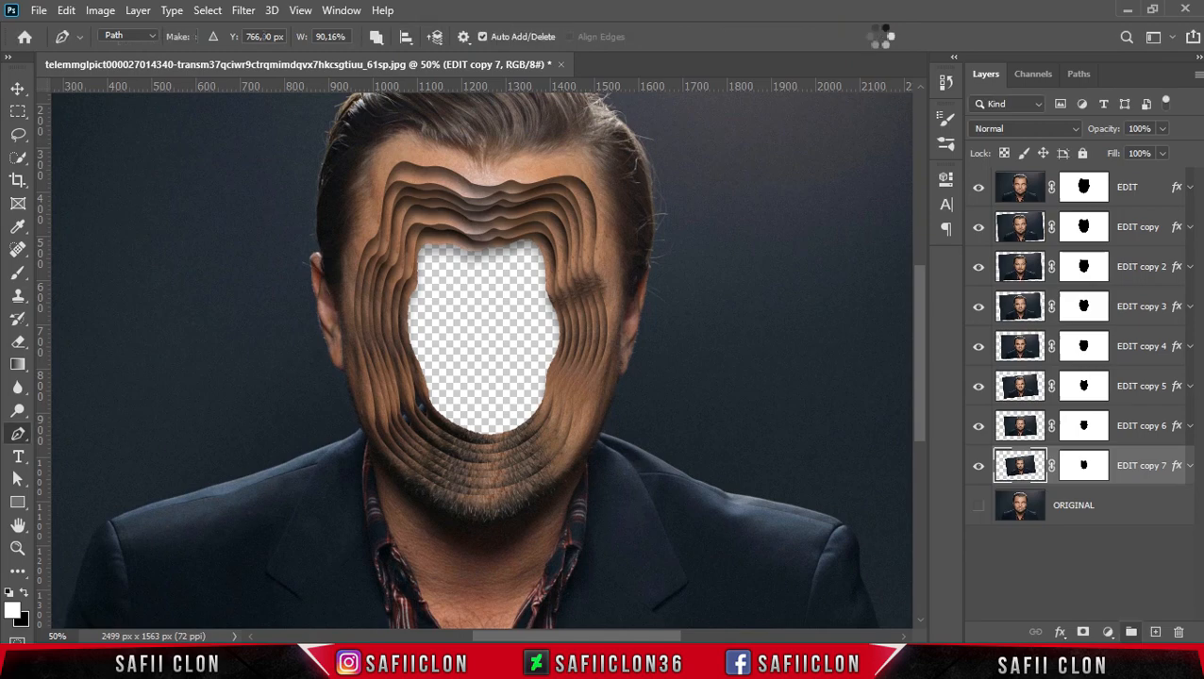
Step: Duplicate the EDIT copy 7 layer and place the duplicate directly below EDIT copy 7
right_click(1153, 465)
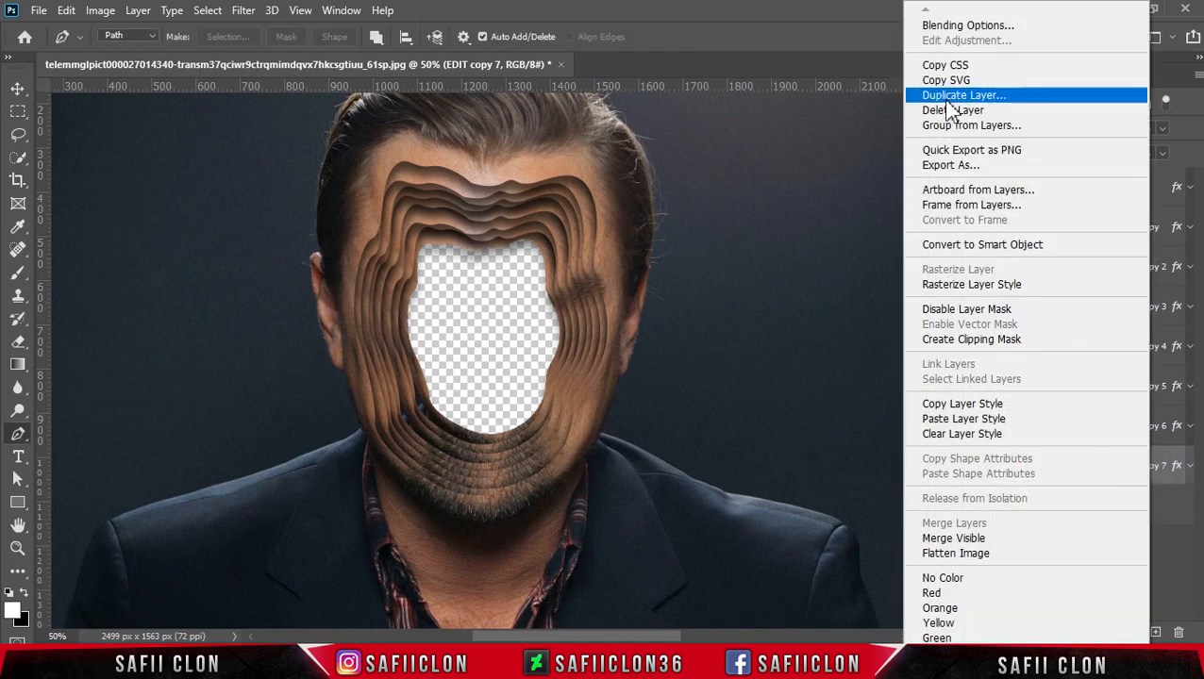
click(958, 95)
click(750, 169)
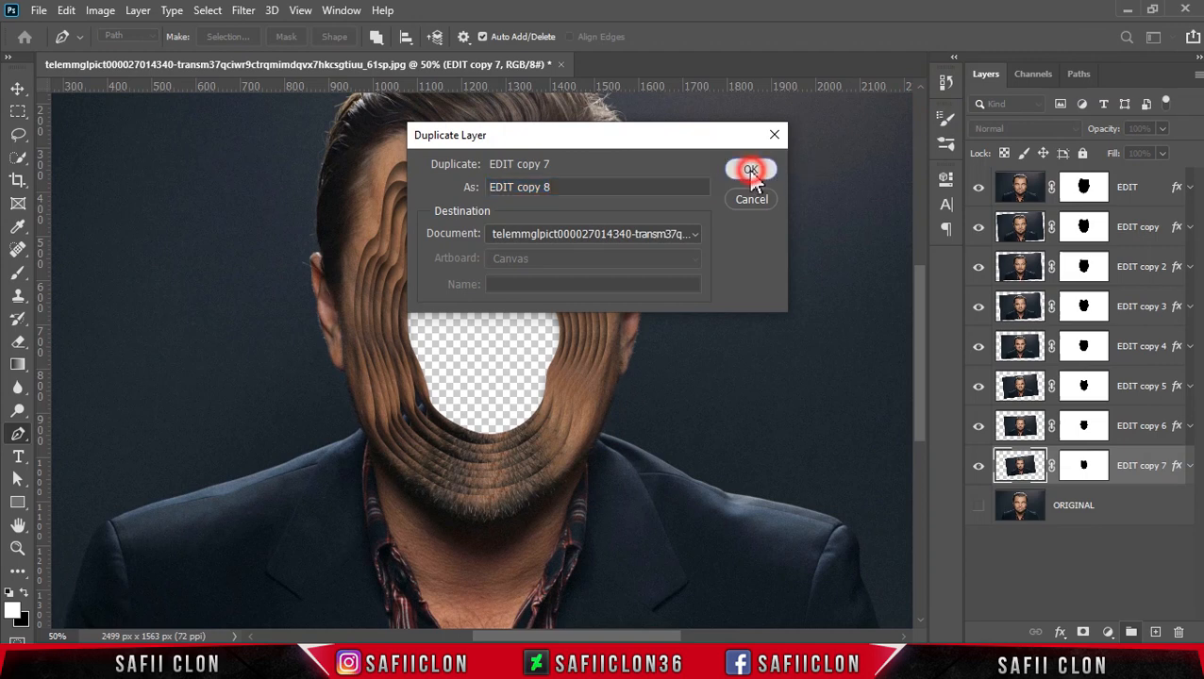
drag(1124, 466, 1125, 523)
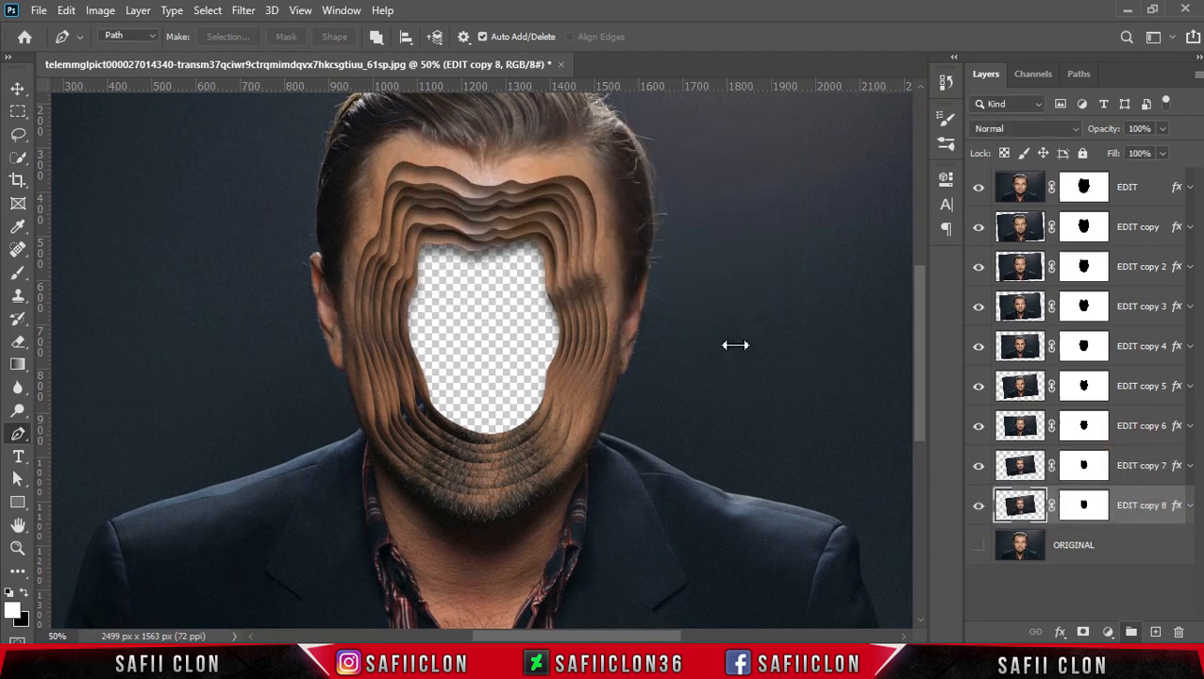
Step: Free-transform EDIT copy 8 to 90.58% scale and about 0.93° rotation, shift it up to Y 758.50 px, and apply
key(ctrl+t)
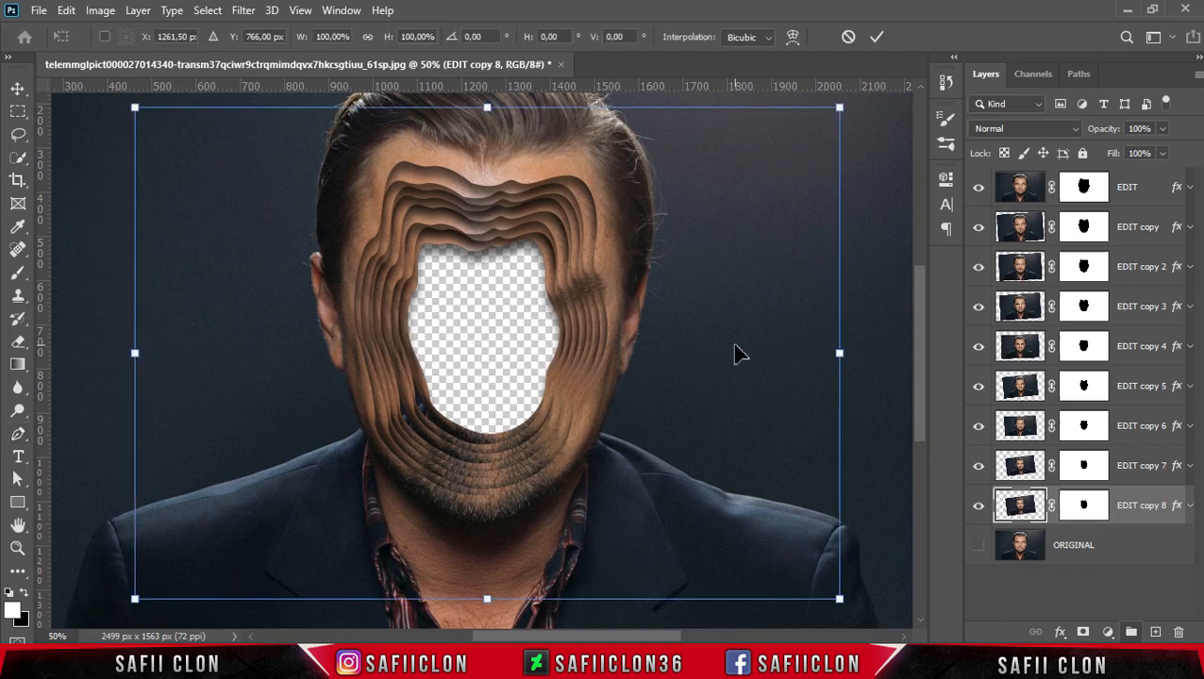
mouse_move(839, 108)
mouse_down()
mouse_move(807, 135)
mouse_move(840, 124)
mouse_up()
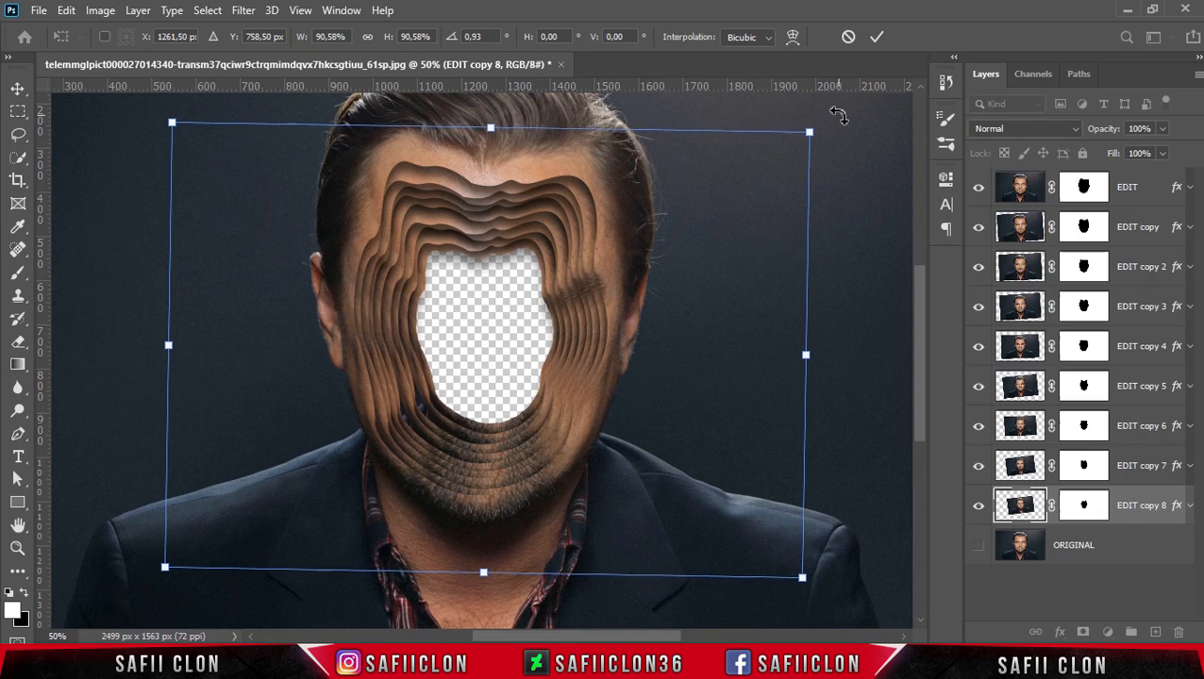
click(876, 39)
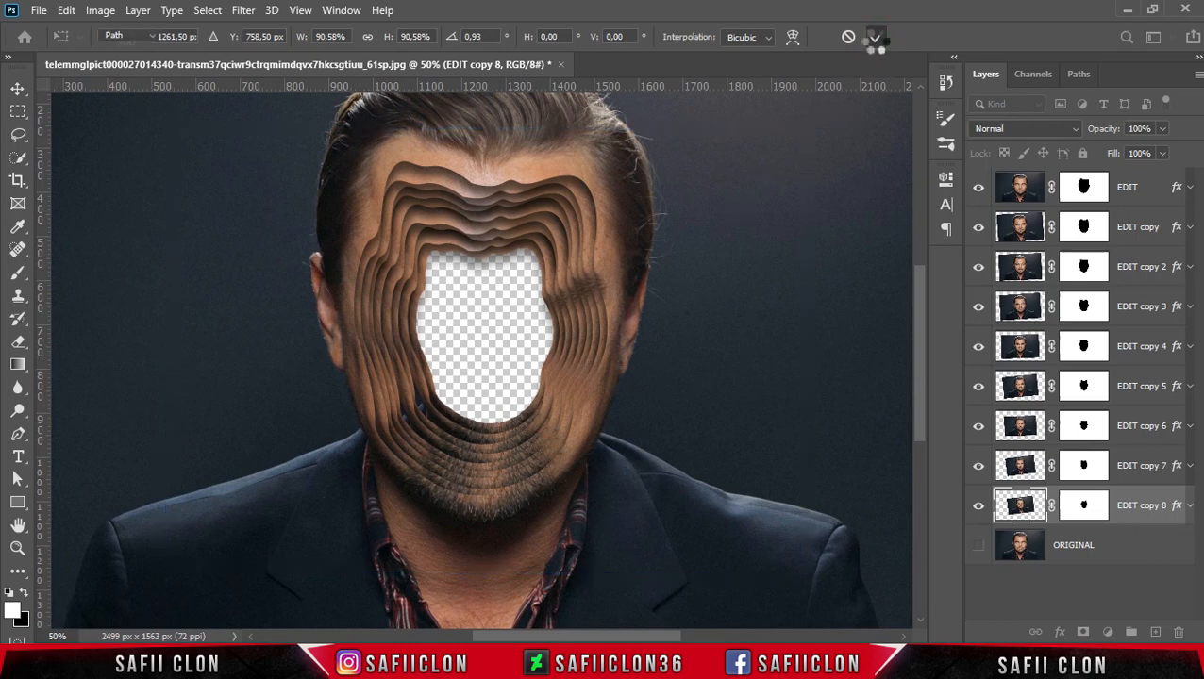
Step: Duplicate the EDIT copy 8 layer and place the duplicate directly below EDIT copy 8
right_click(1123, 491)
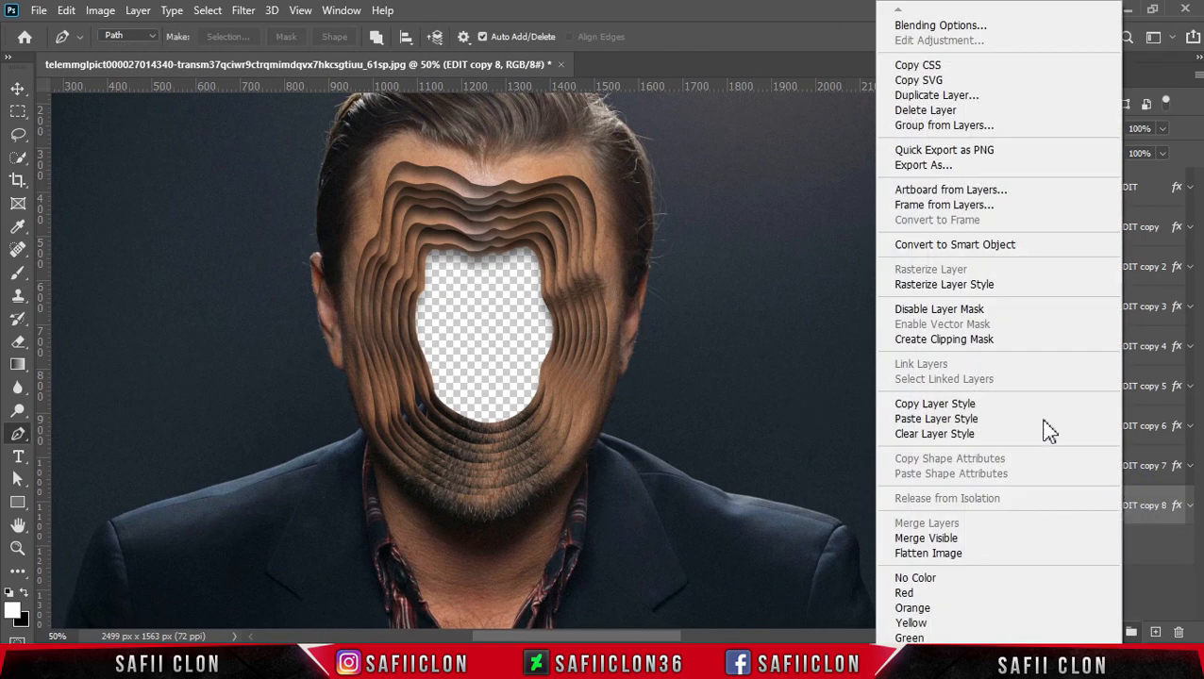
click(934, 95)
click(760, 169)
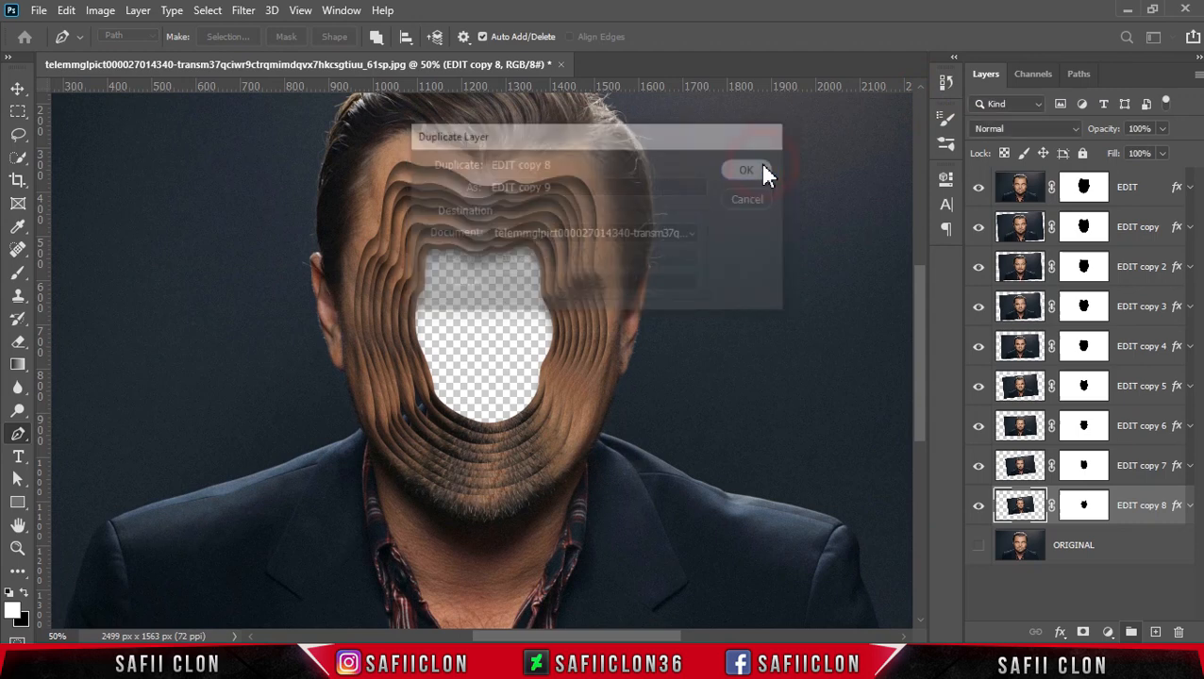
drag(1161, 510, 1141, 557)
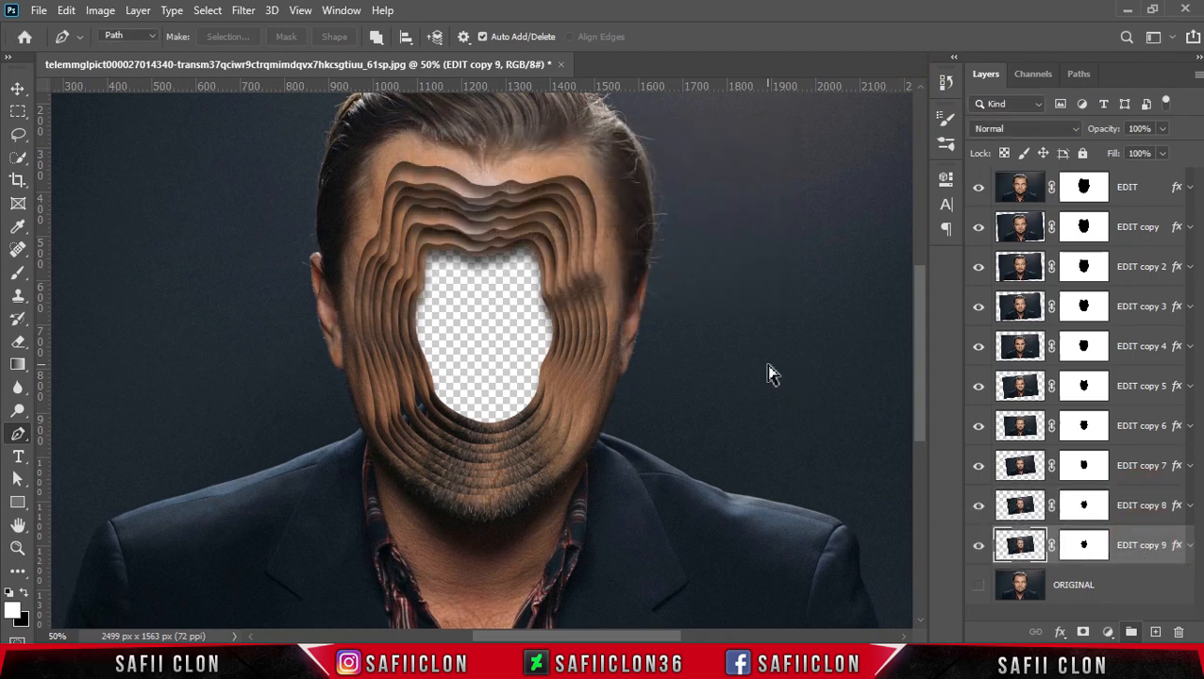
Step: Free-transform EDIT copy 9 to a smaller size, rotate it slightly clockwise, nudge it up a little, and apply
key(ctrl+t)
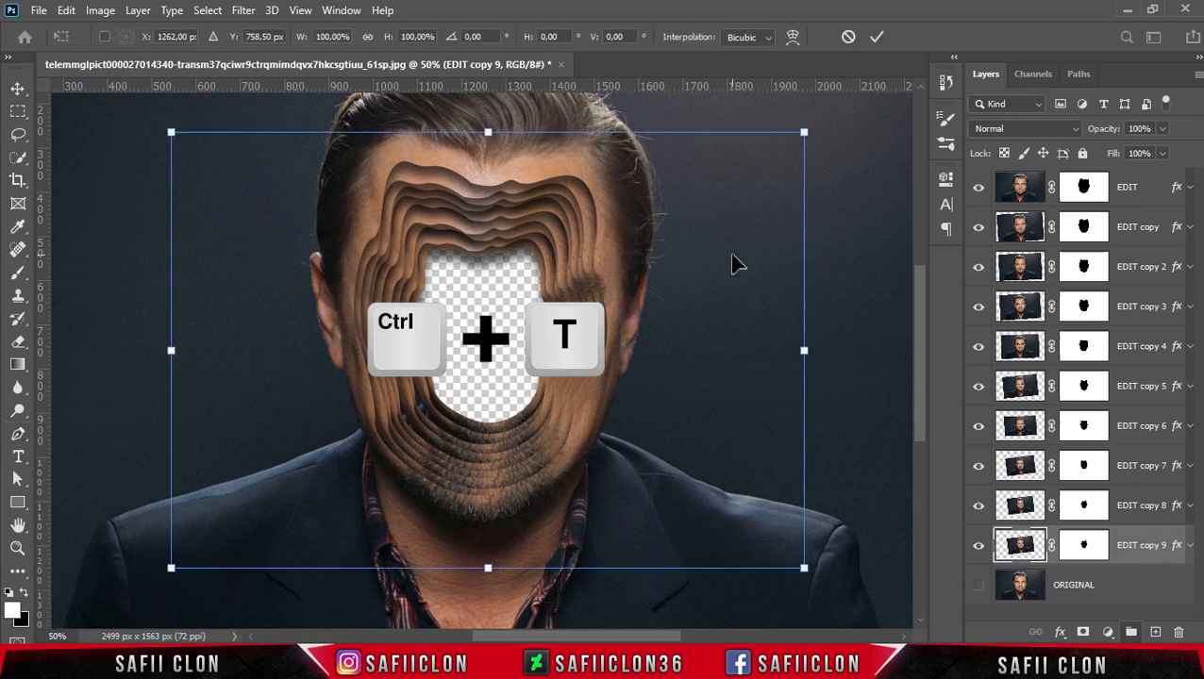
drag(804, 132, 806, 162)
key(Up)
key(Up)
click(877, 38)
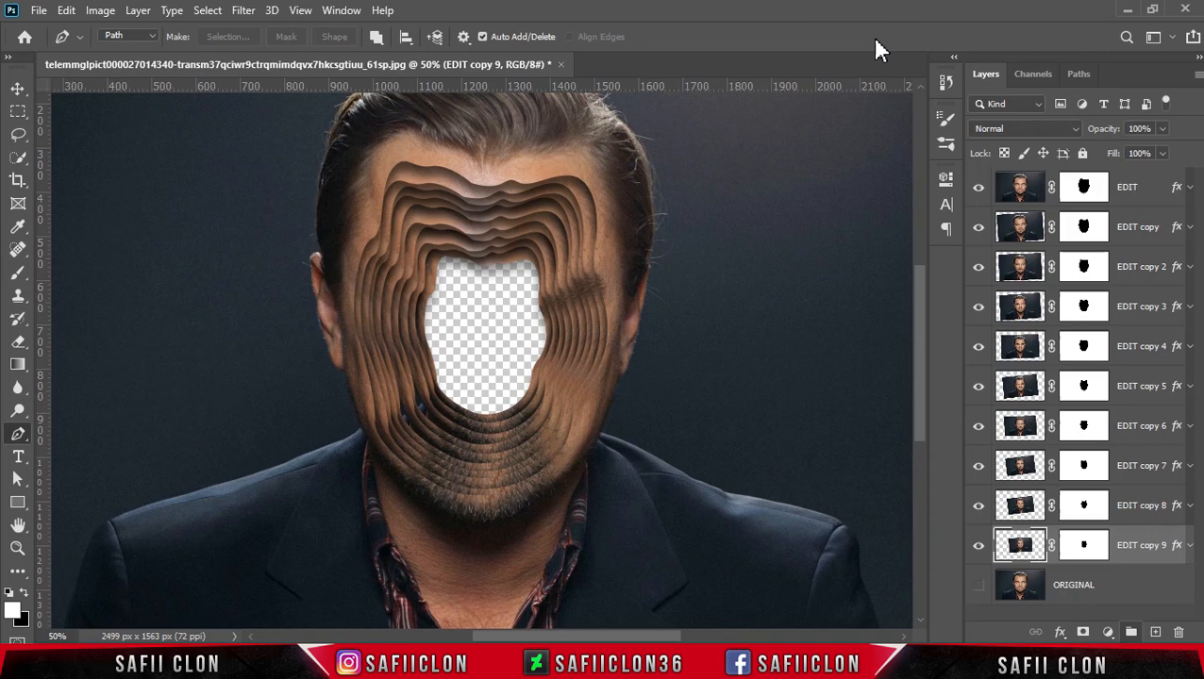
Step: Duplicate the EDIT copy 9 layer and place the duplicate directly below EDIT copy 9
right_click(1129, 544)
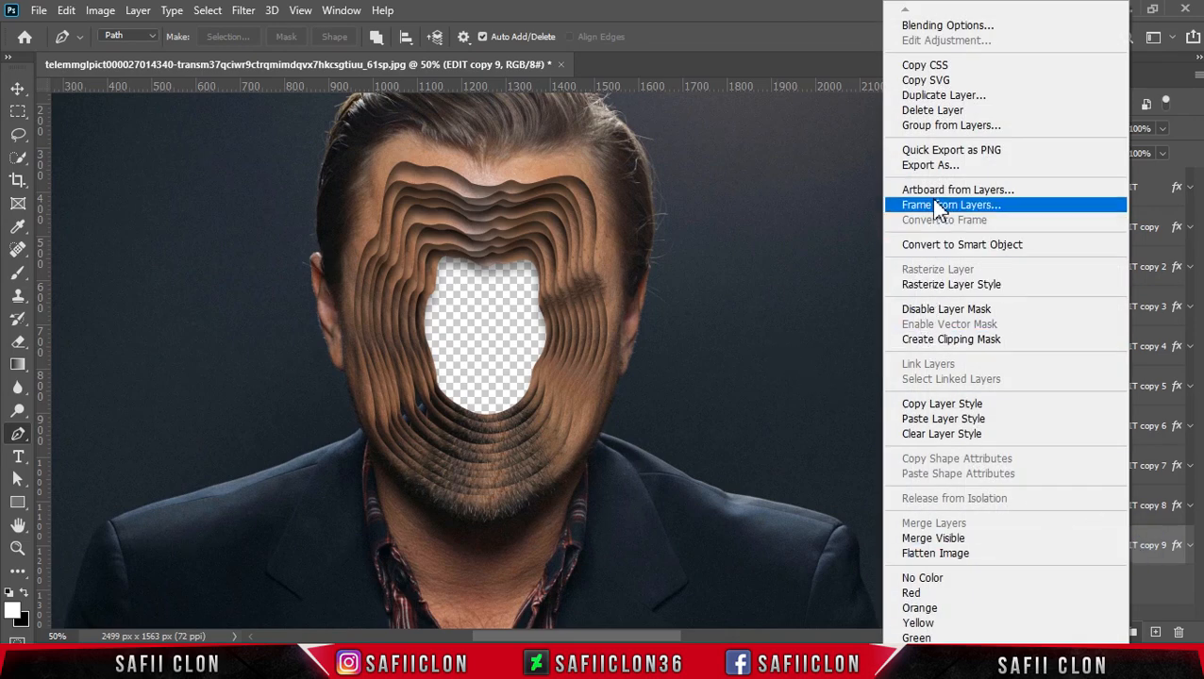
click(932, 95)
click(750, 173)
drag(1134, 550, 1118, 585)
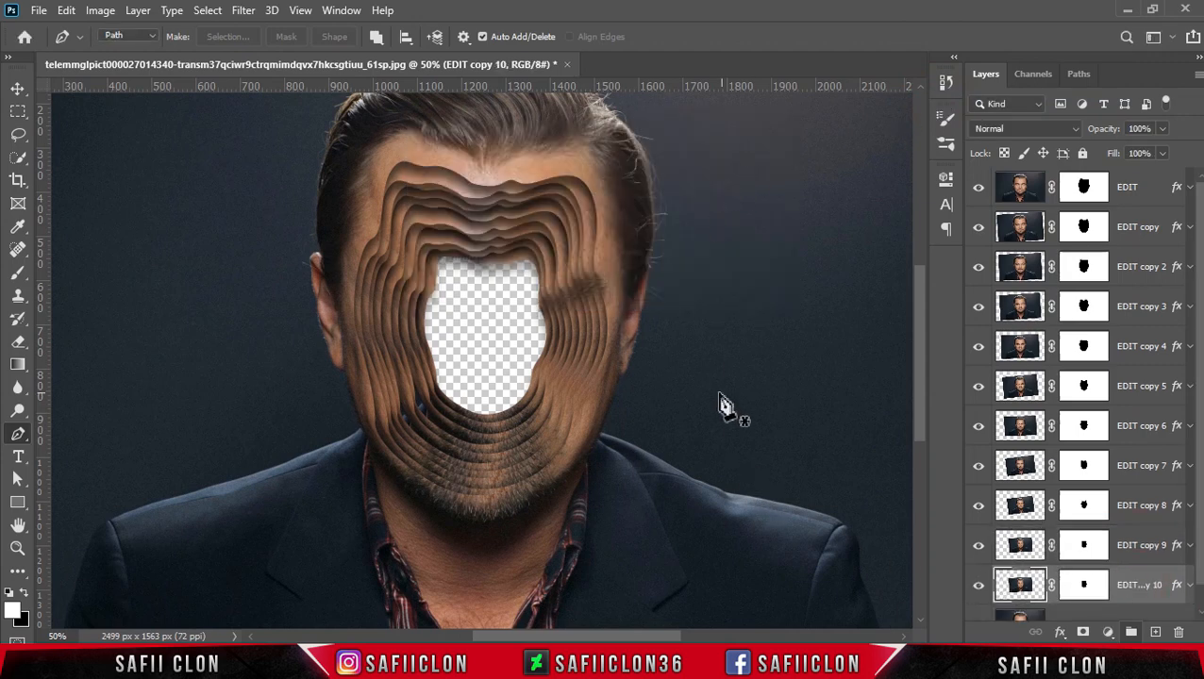
Step: Free-transform EDIT copy 10 to 90.33% scale and -5.49° rotation, move it to X 1258 px, Y 750.50 px, and apply
key(ctrl+t)
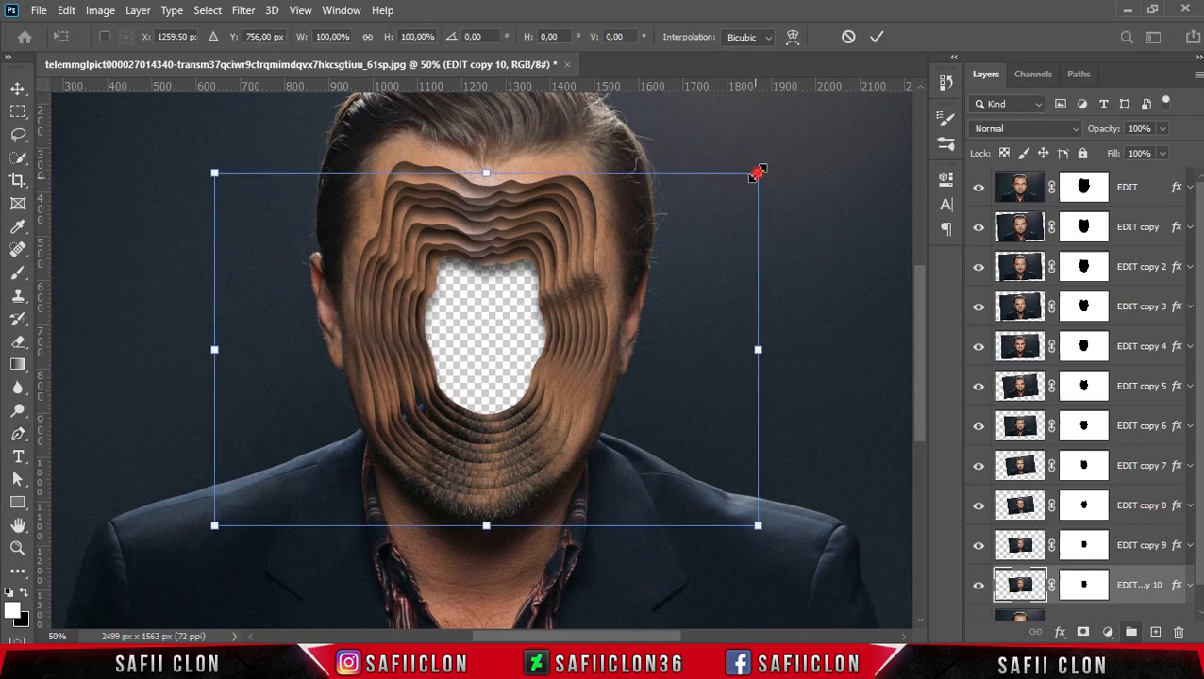
drag(757, 173, 728, 158)
key(Up)
key(Up)
key(Up)
key(Up)
key(Left)
key(Left)
key(Left)
key(Left)
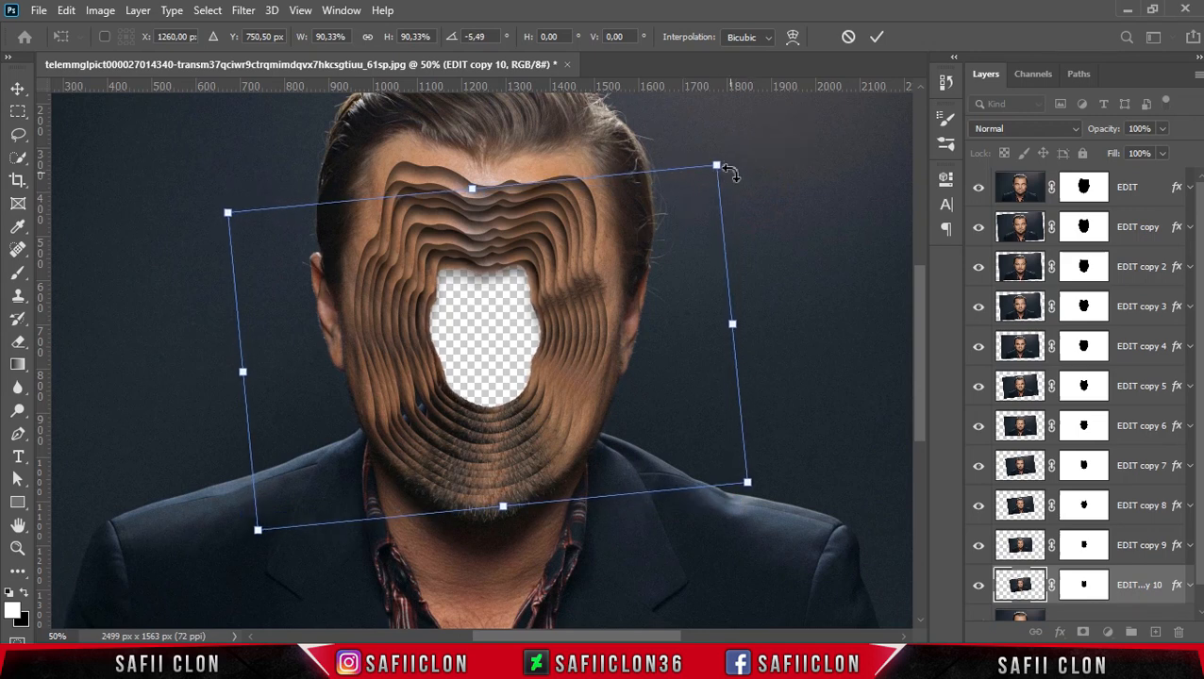
click(870, 42)
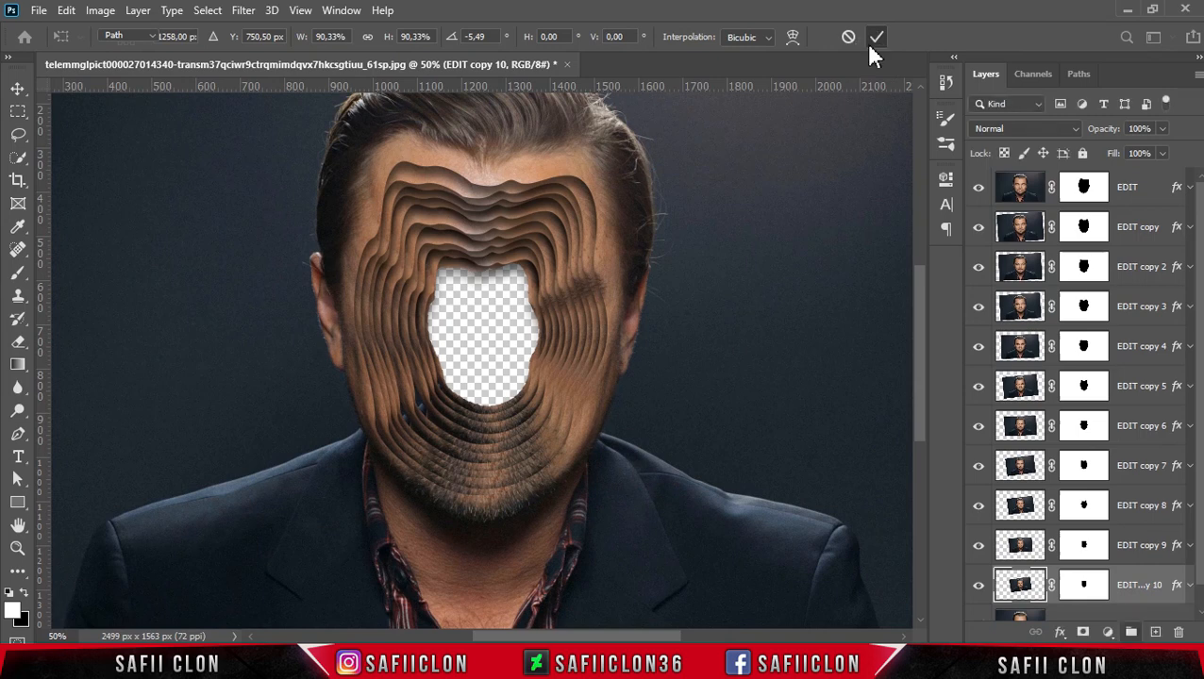
key(p)
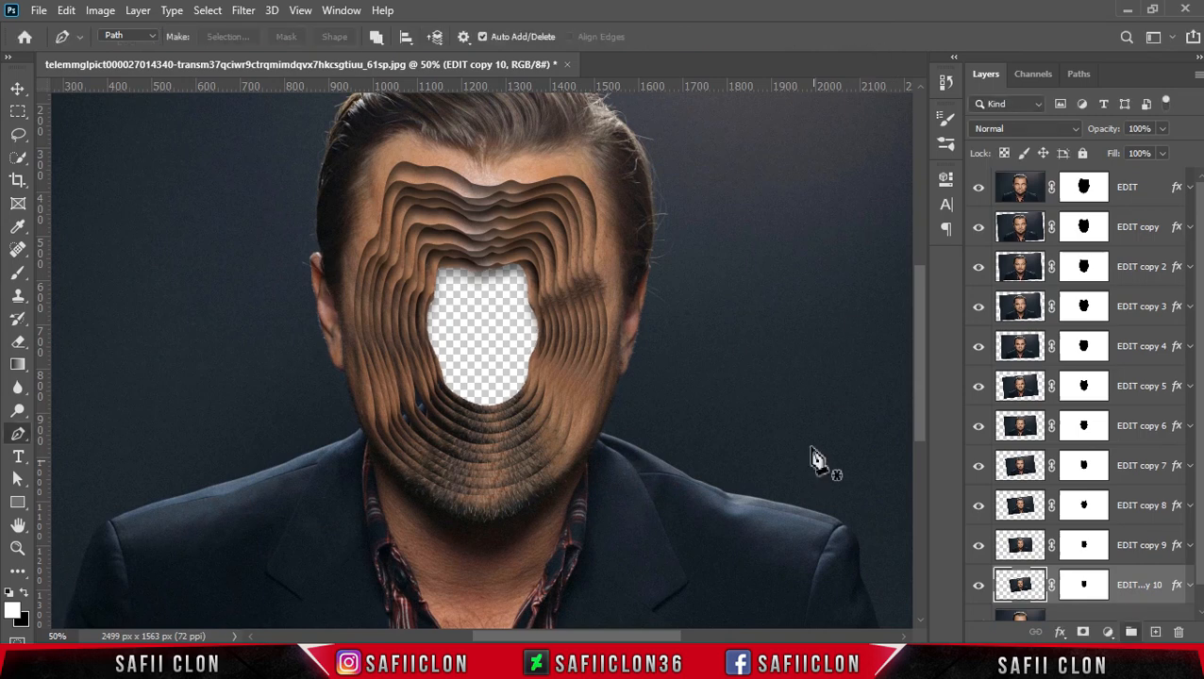
Step: Duplicate the EDIT copy 10 layer and place the duplicate directly below EDIT copy 10
scroll(1202, 472, down, 1)
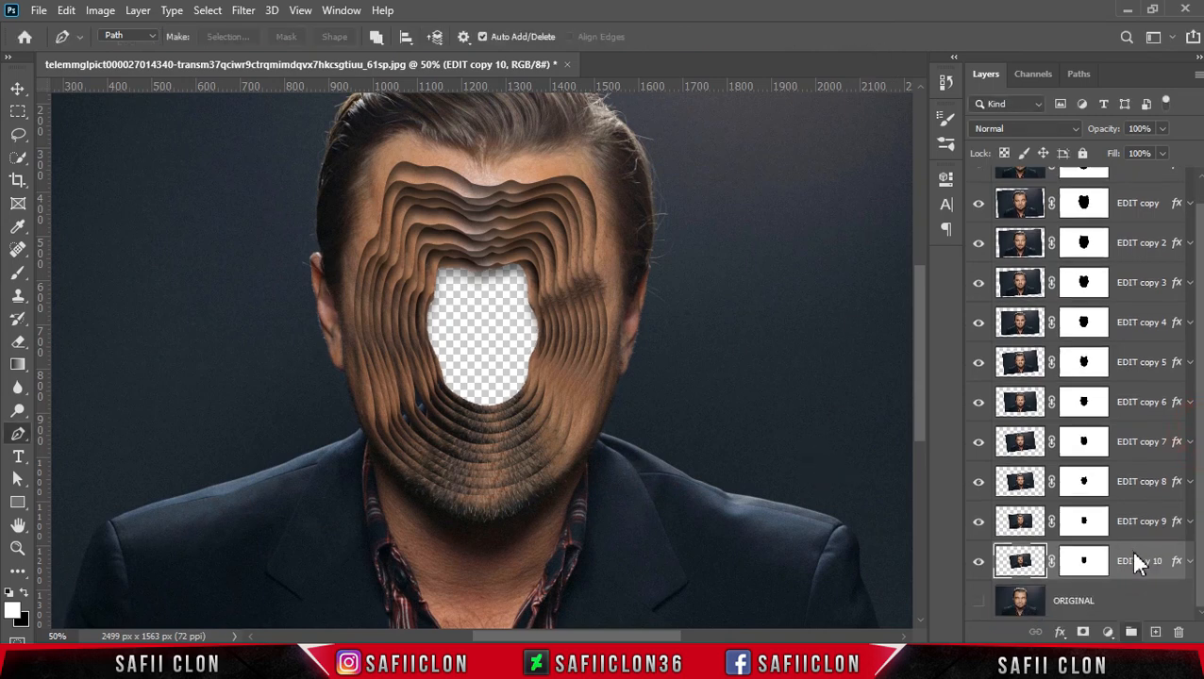
right_click(1139, 561)
click(939, 95)
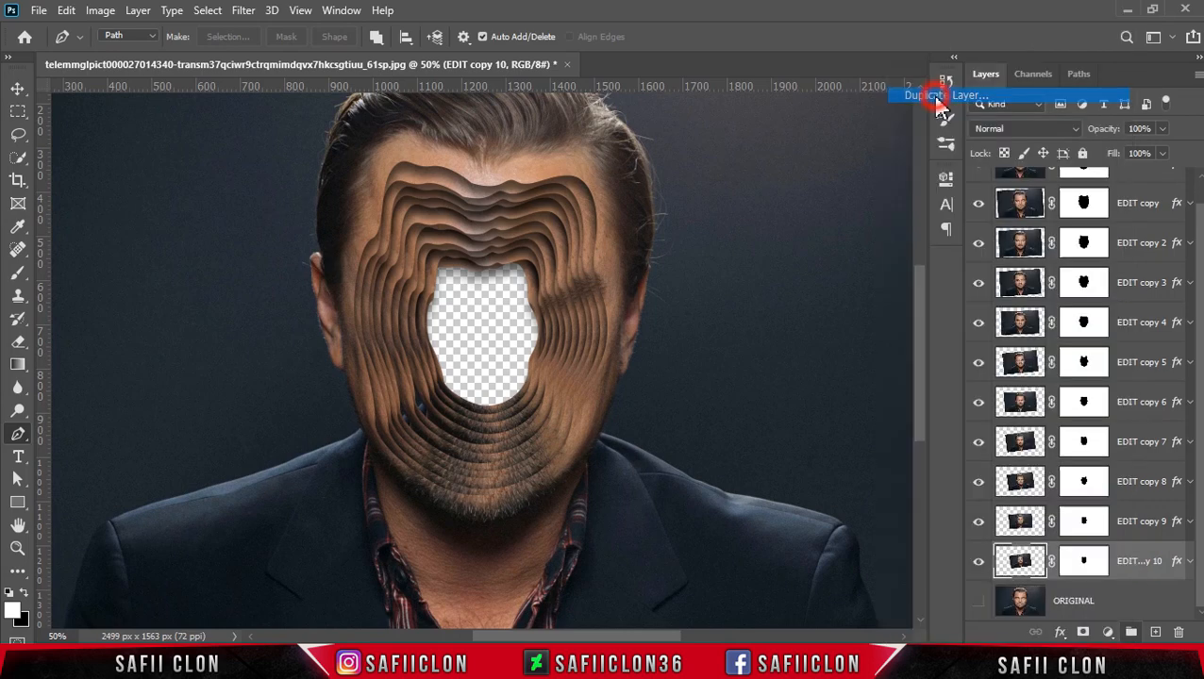
click(750, 169)
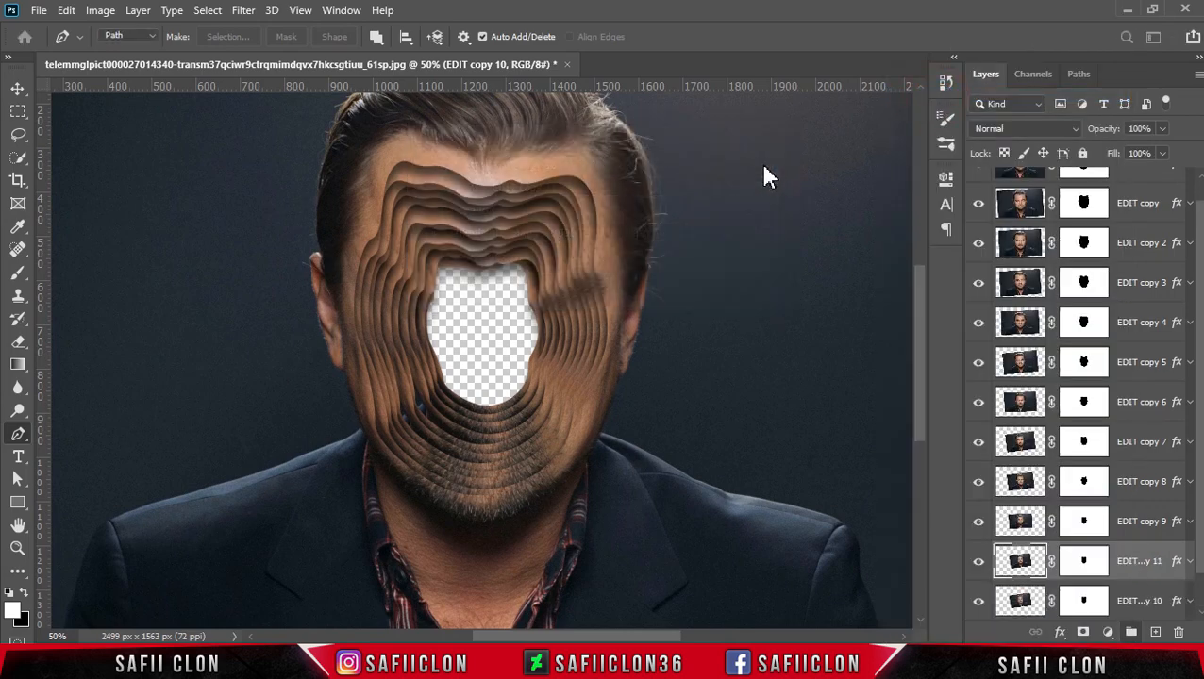
scroll(1139, 567, down, 1)
drag(1138, 522, 1135, 568)
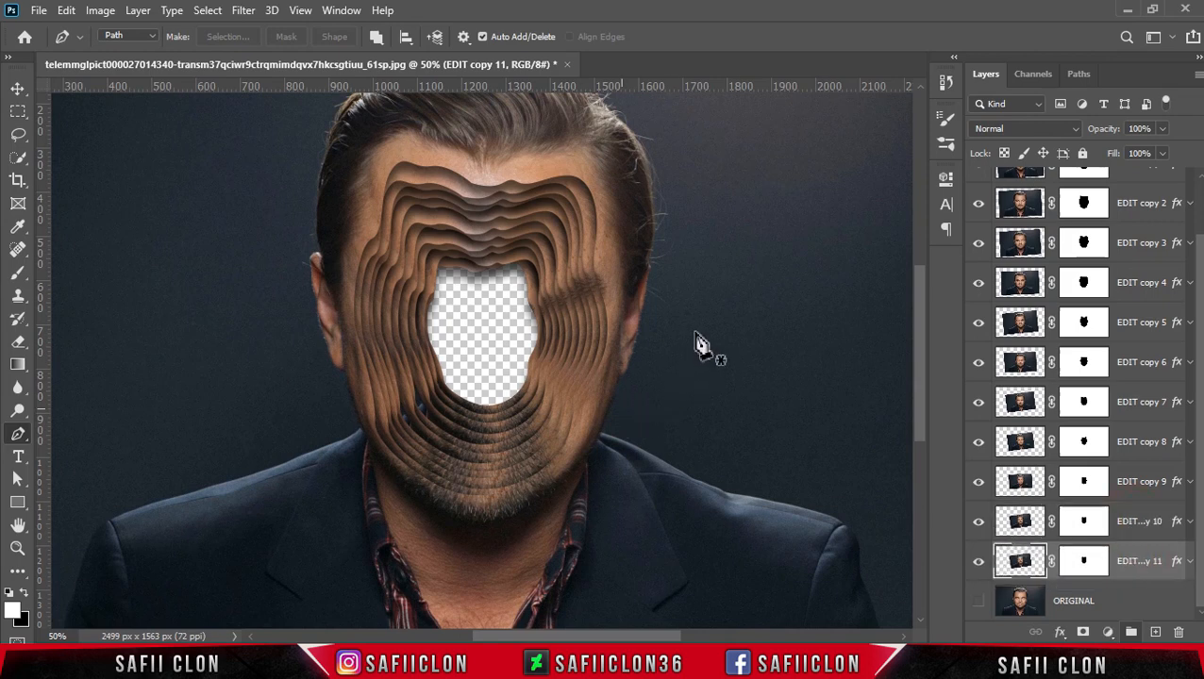
Step: Free-transform EDIT copy 11 to 90.99% scale and 1.61° rotation, shift it up to Y 748.50 px, and apply
key(ctrl+t)
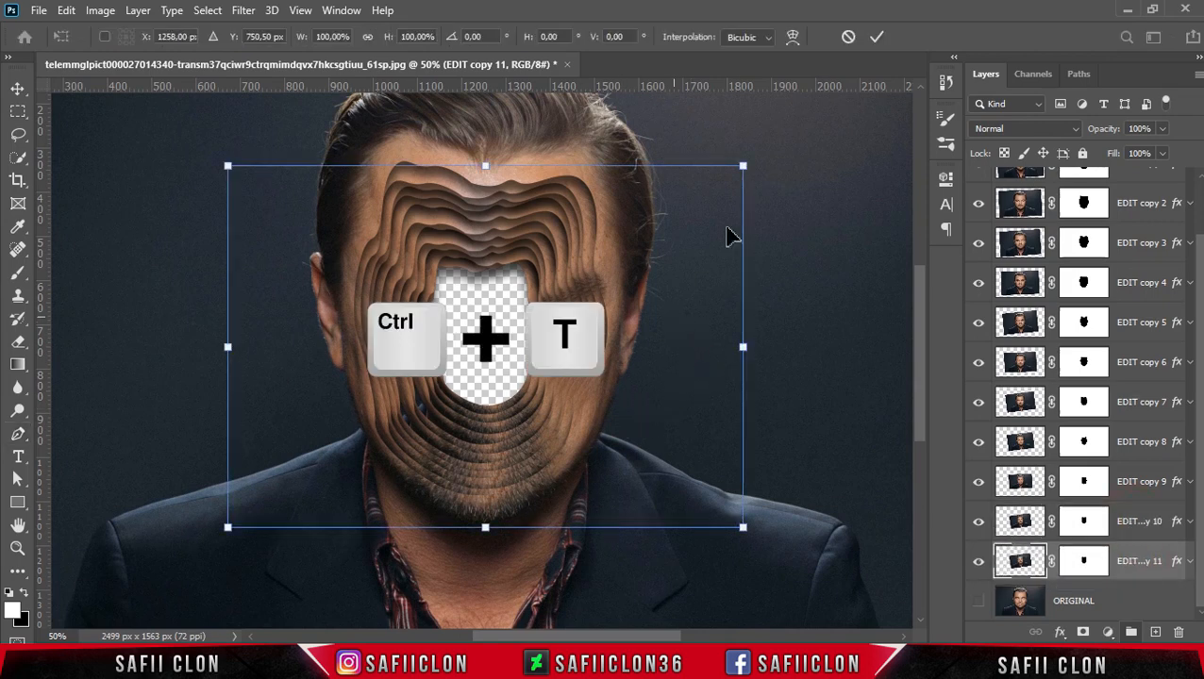
mouse_move(744, 170)
mouse_down()
mouse_move(723, 185)
mouse_move(755, 177)
mouse_move(755, 187)
mouse_up()
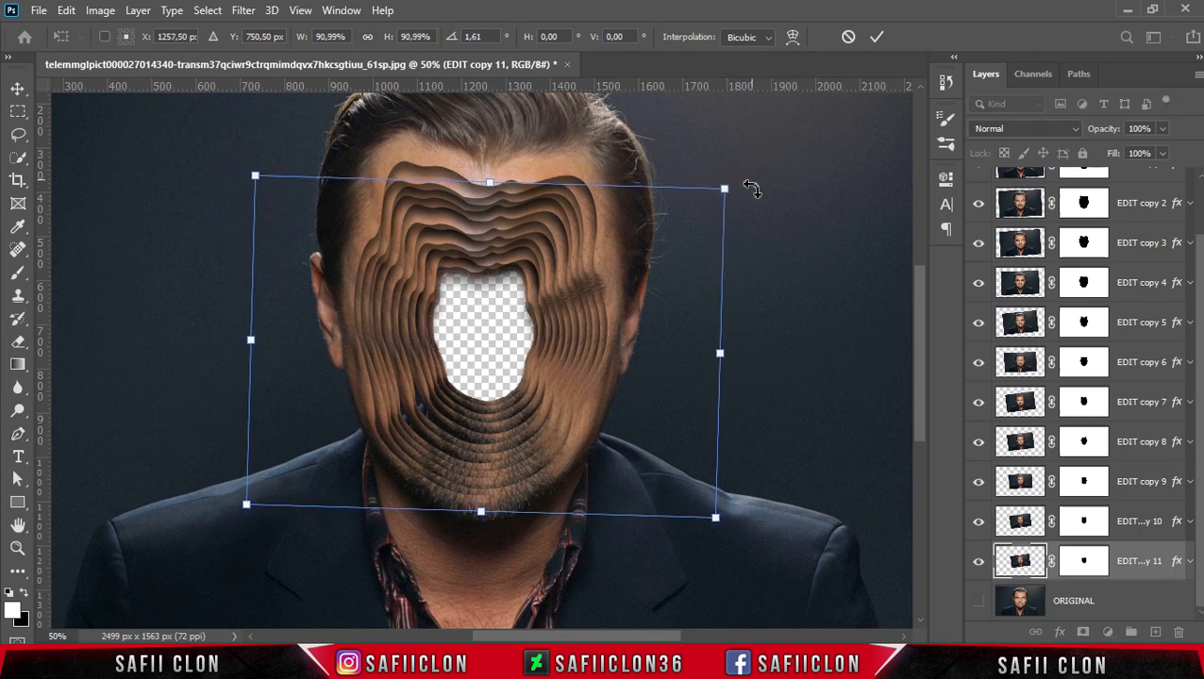
click(877, 38)
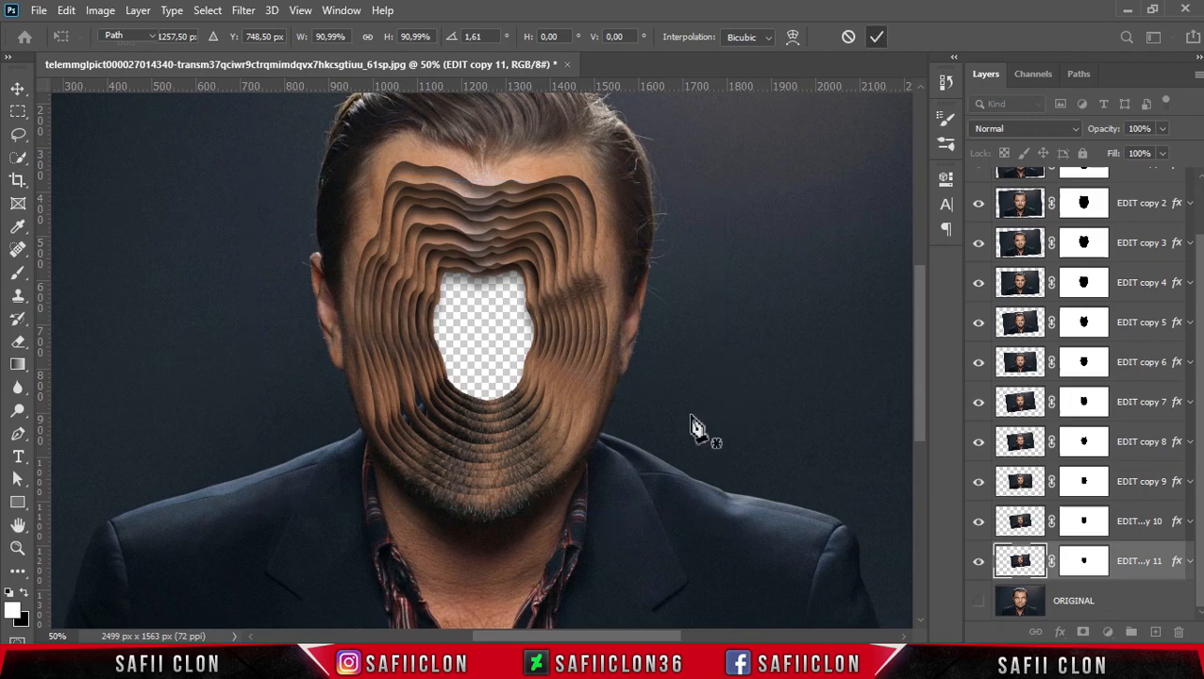
Step: Duplicate the EDIT copy 11 layer and place the duplicate directly below EDIT copy 11
right_click(1144, 565)
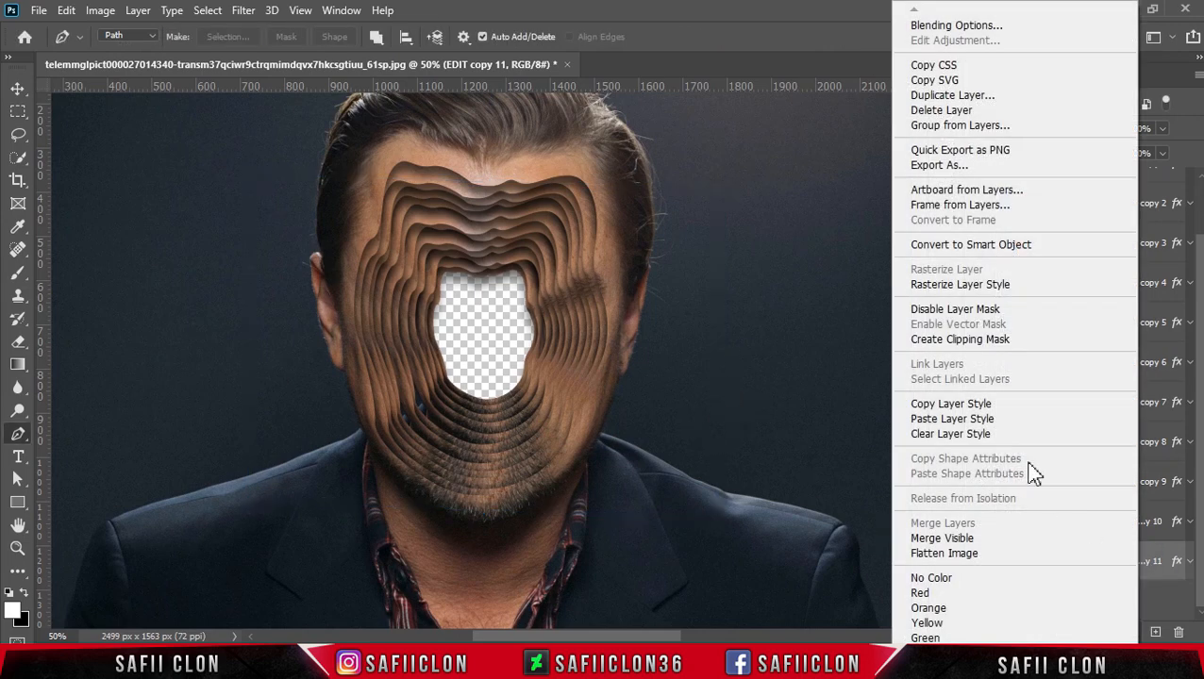
click(934, 95)
click(751, 171)
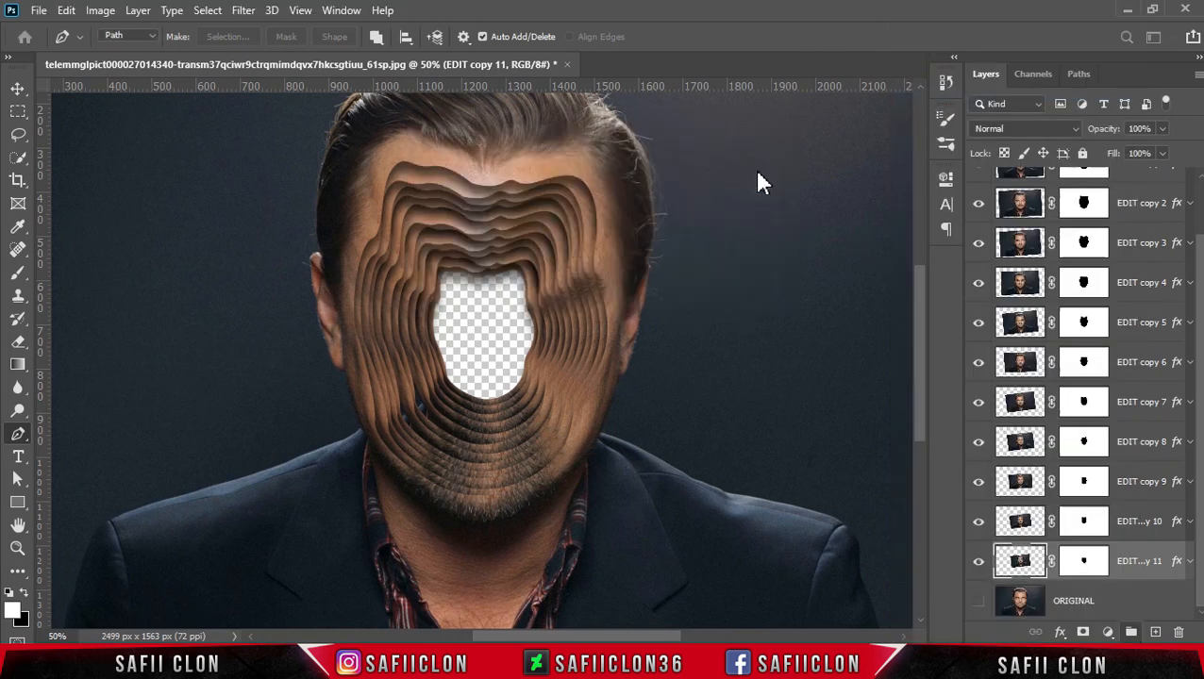
scroll(1196, 429, down, 1)
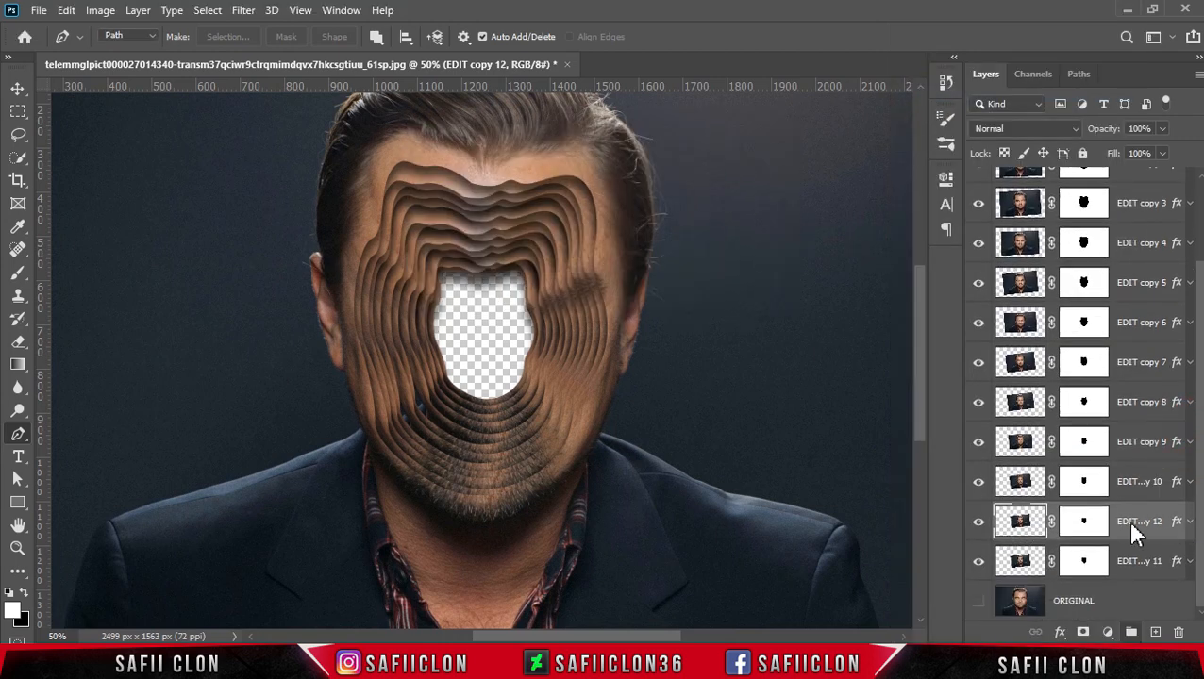
drag(1130, 524, 1118, 565)
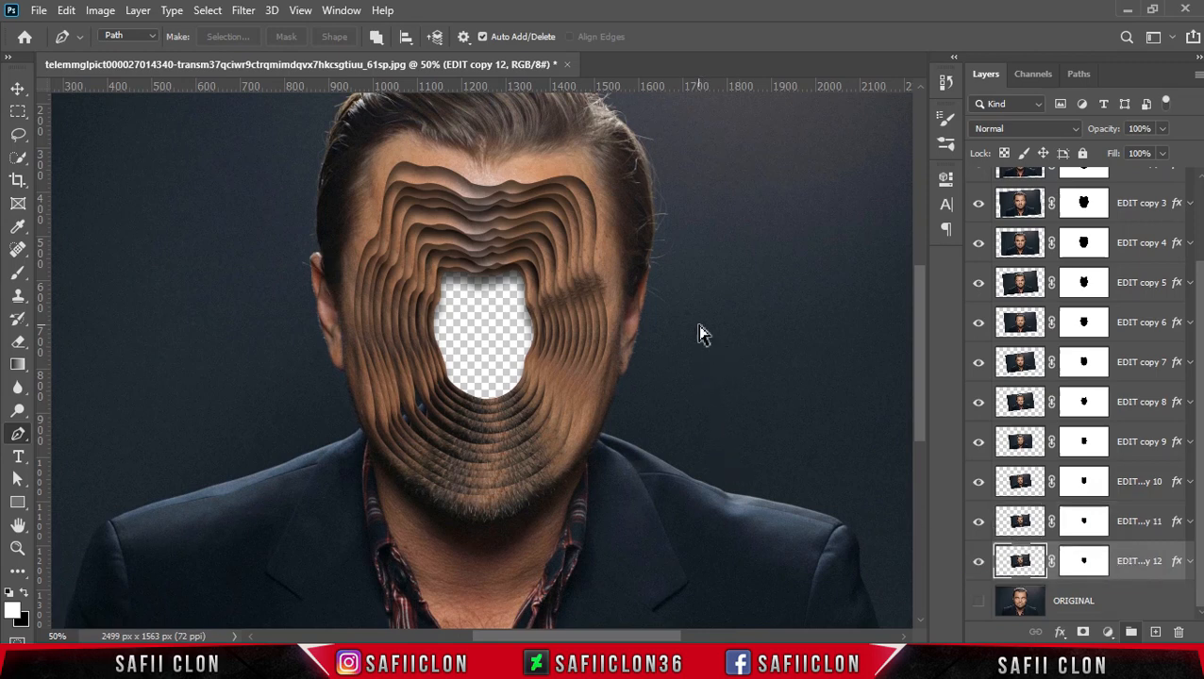
Step: Free-transform EDIT copy 12 to 87.04% scale about its centre, without rotation, and apply
key(ctrl+t)
drag(717, 186, 688, 207)
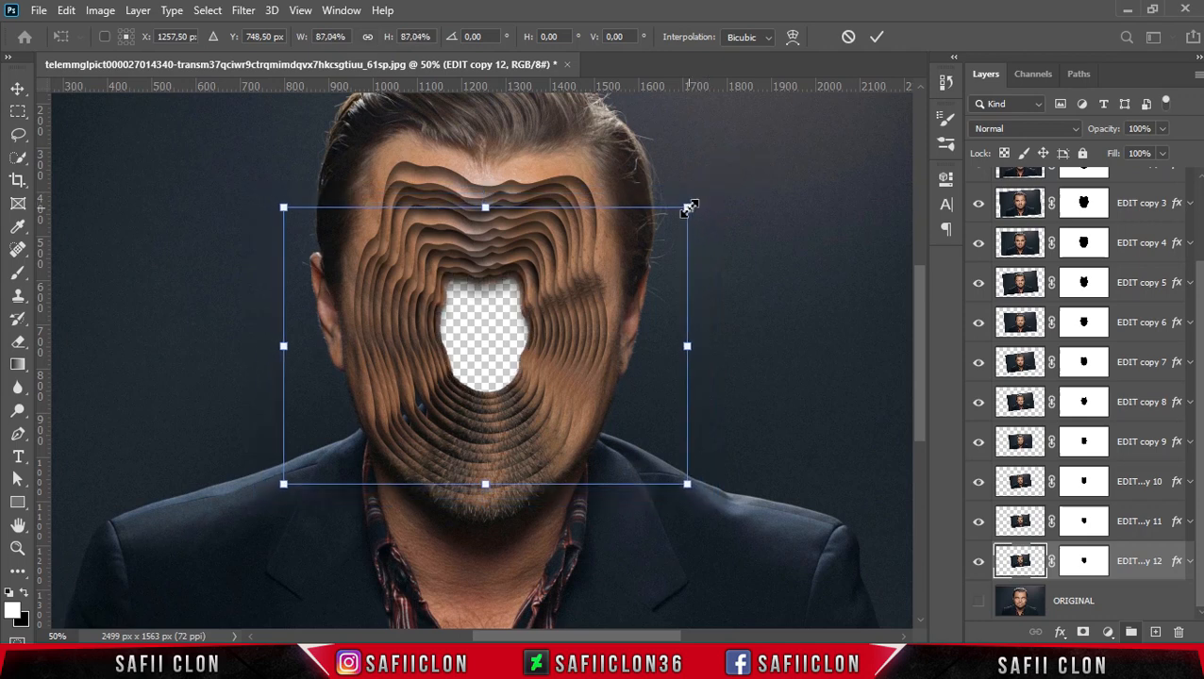
click(876, 42)
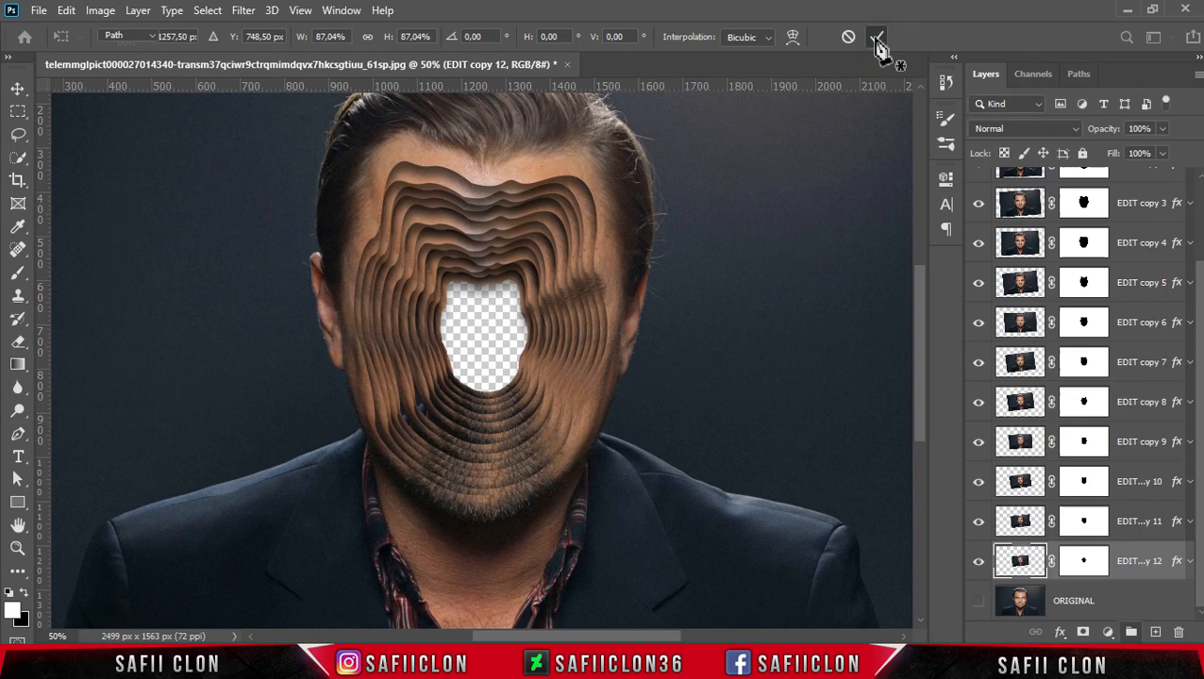
key(p)
Step: Duplicate the EDIT copy 12 layer and place the duplicate directly below EDIT copy 12
right_click(1136, 558)
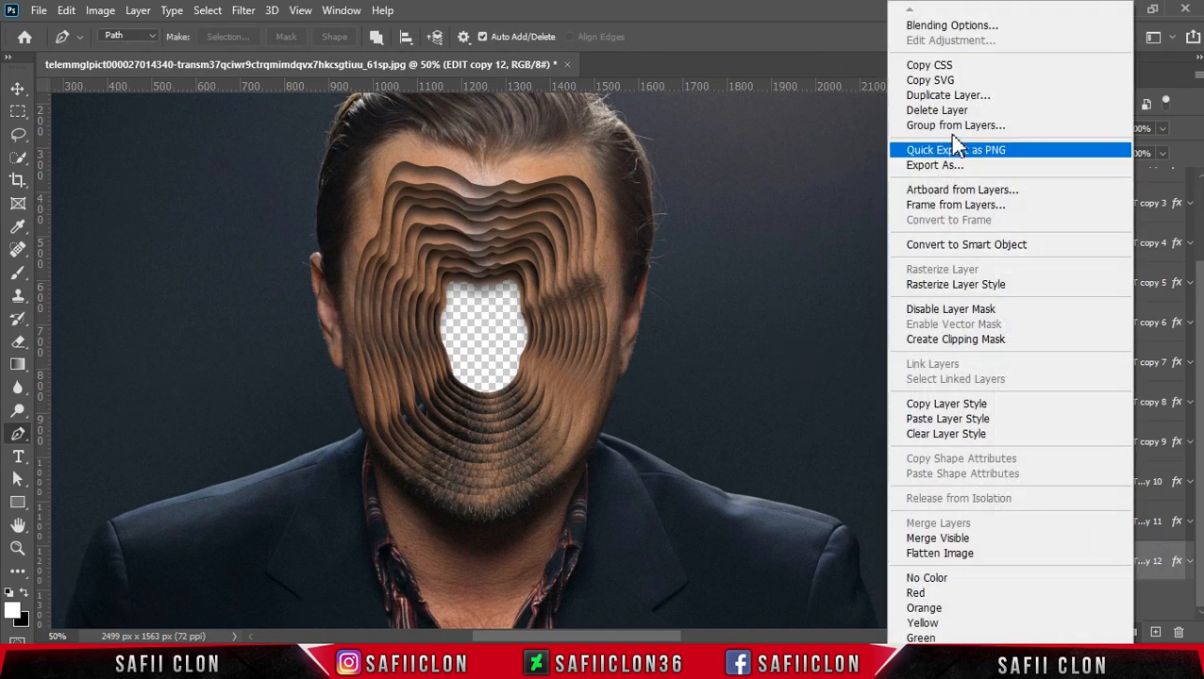
click(944, 96)
click(750, 171)
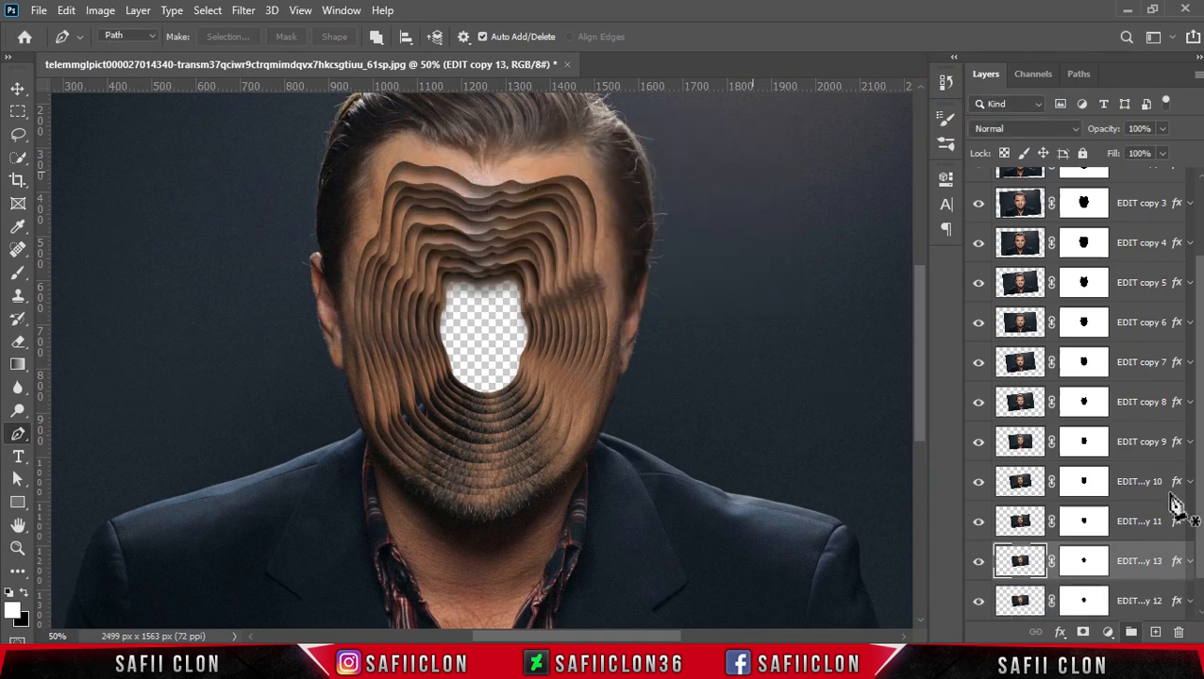
drag(1194, 517, 1141, 571)
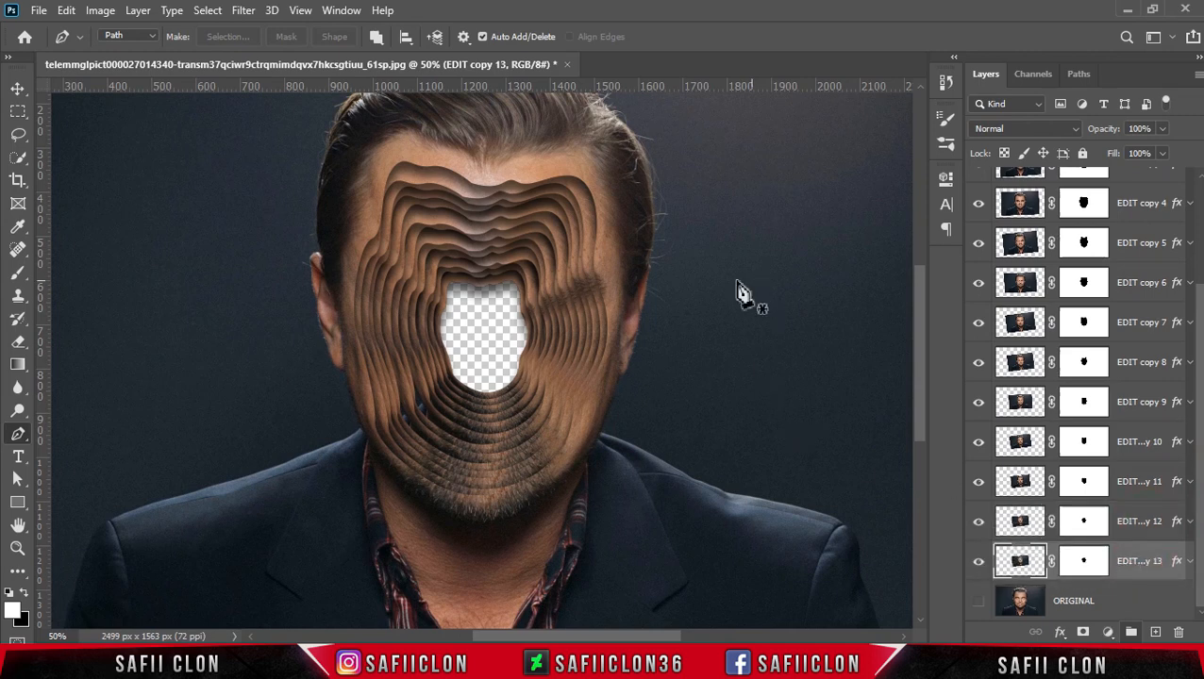
Step: Free-transform EDIT copy 13 to 87.84% scale and -3.60° rotation, move it to X 1257 px, Y 744.50 px, and apply
key(ctrl+t)
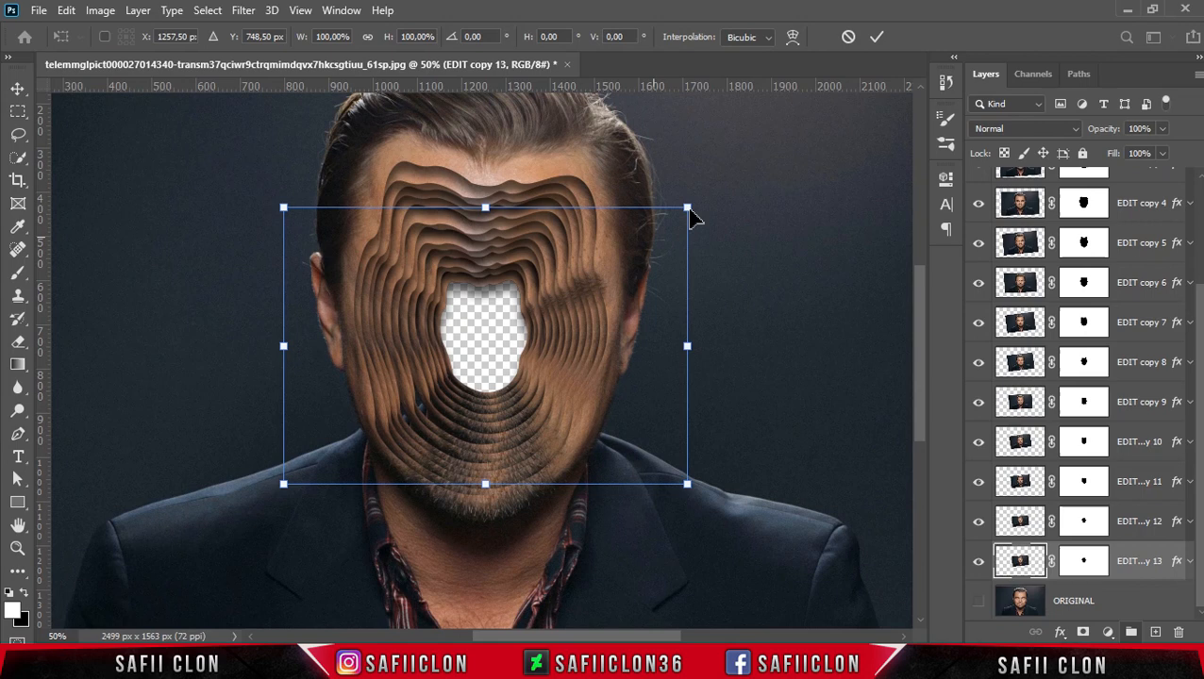
drag(689, 213, 662, 225)
drag(691, 198, 682, 189)
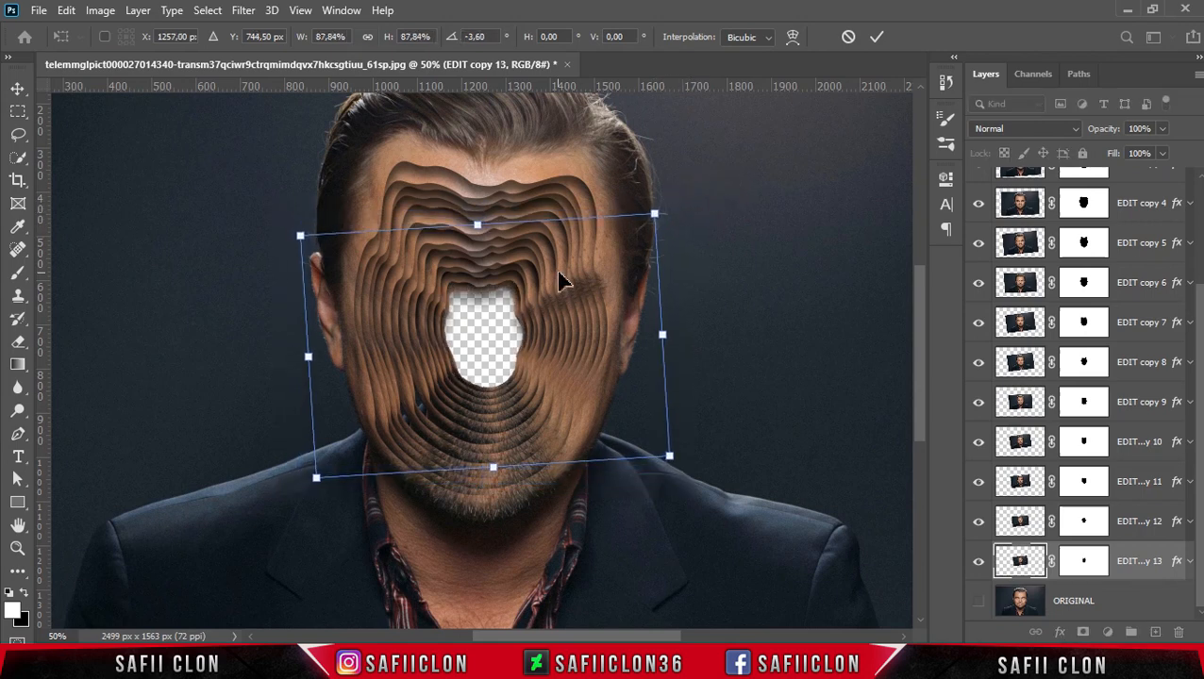
click(877, 38)
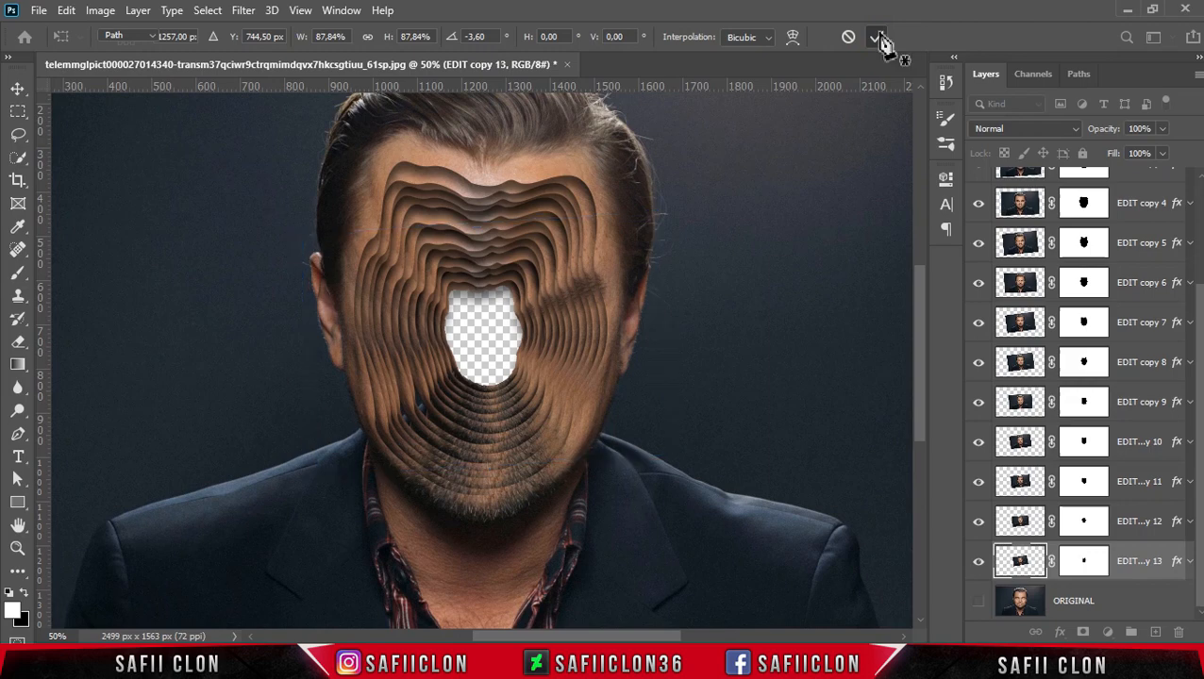
key(p)
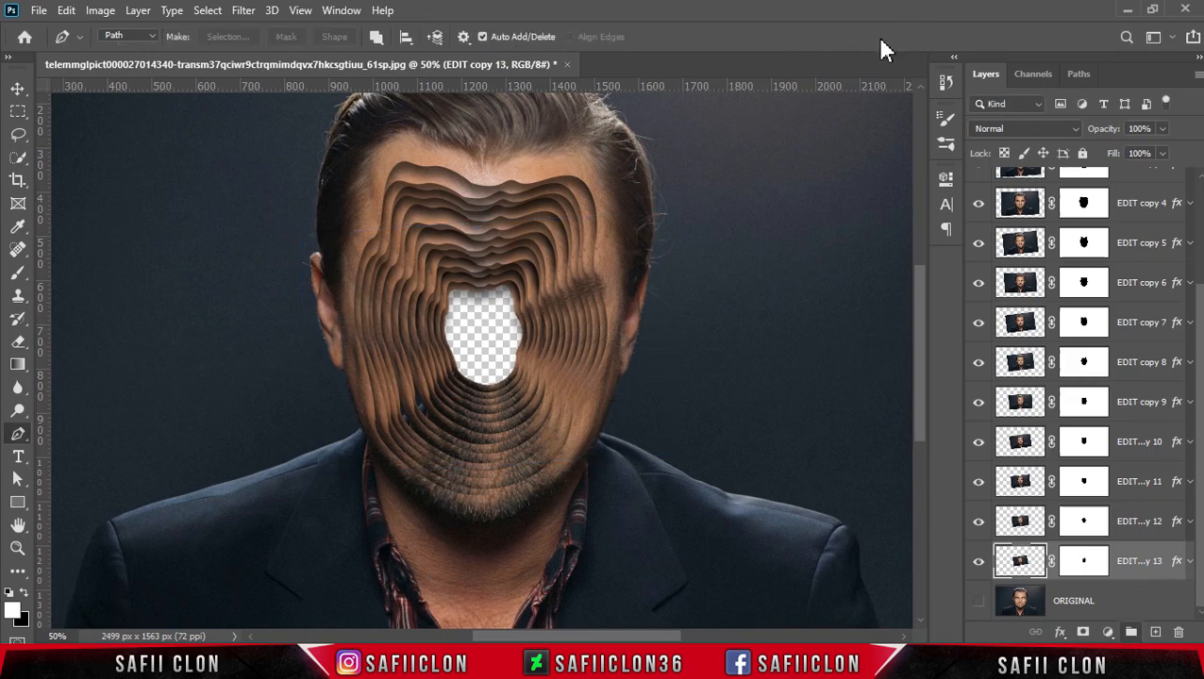
Step: Duplicate the EDIT copy 13 layer and place the duplicate directly below EDIT copy 13
right_click(1139, 562)
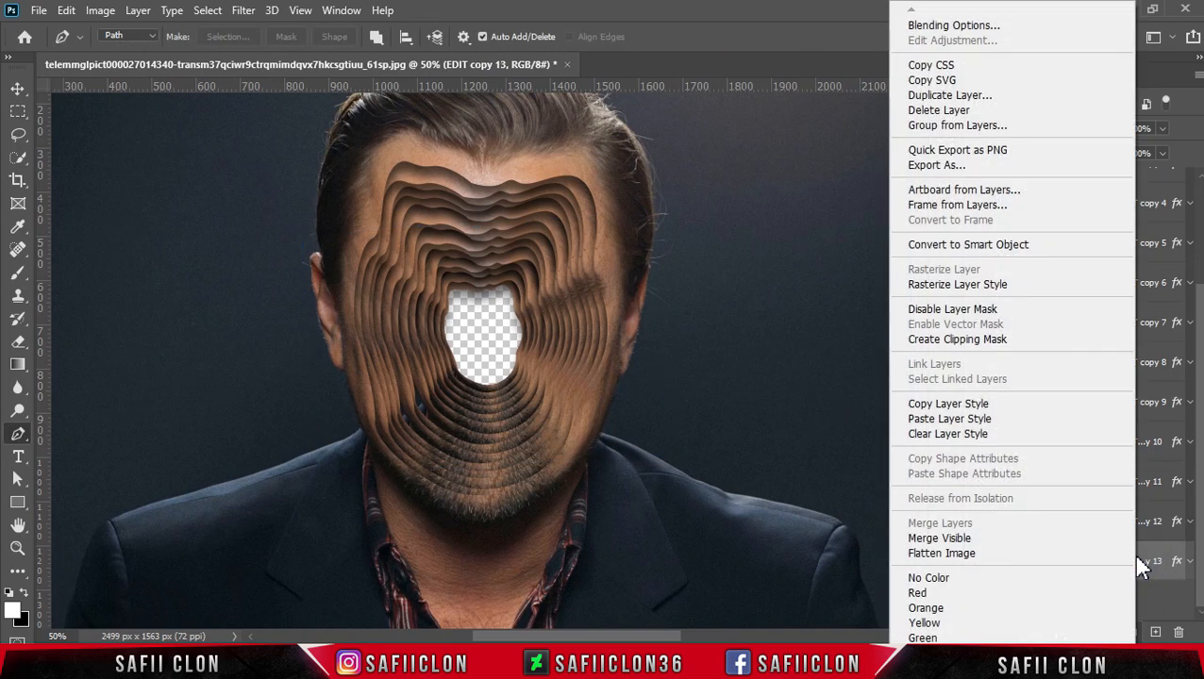
click(935, 98)
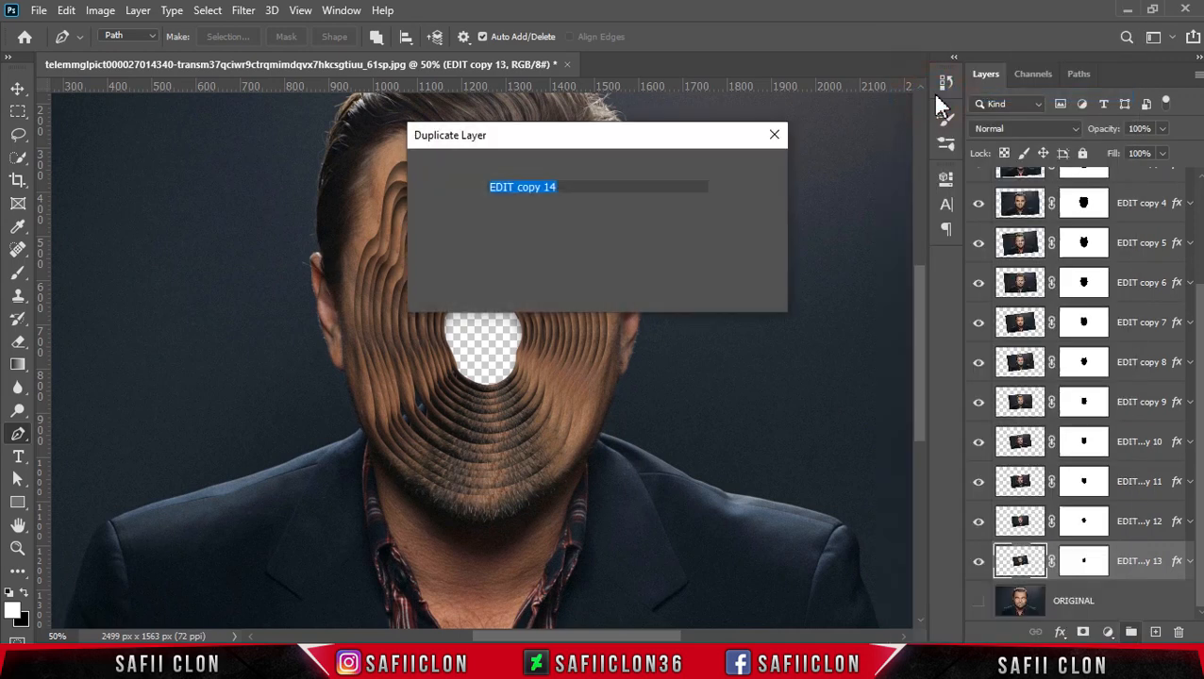
click(755, 168)
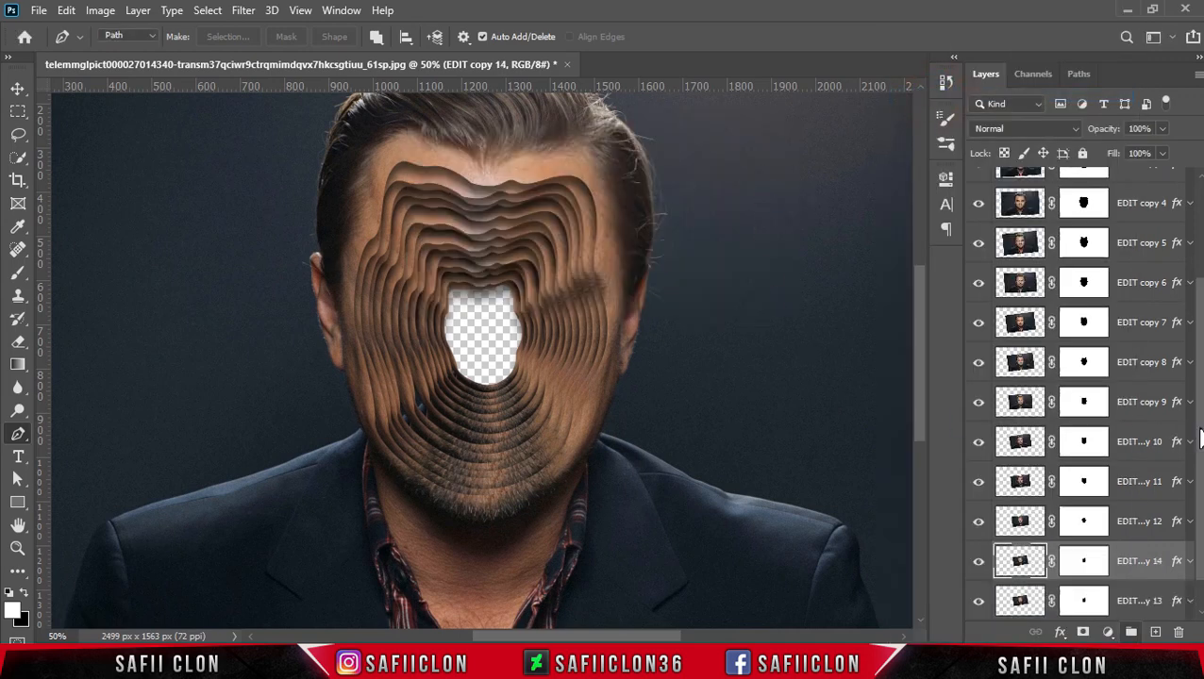
scroll(1191, 434, down, 1)
drag(1133, 519, 1129, 566)
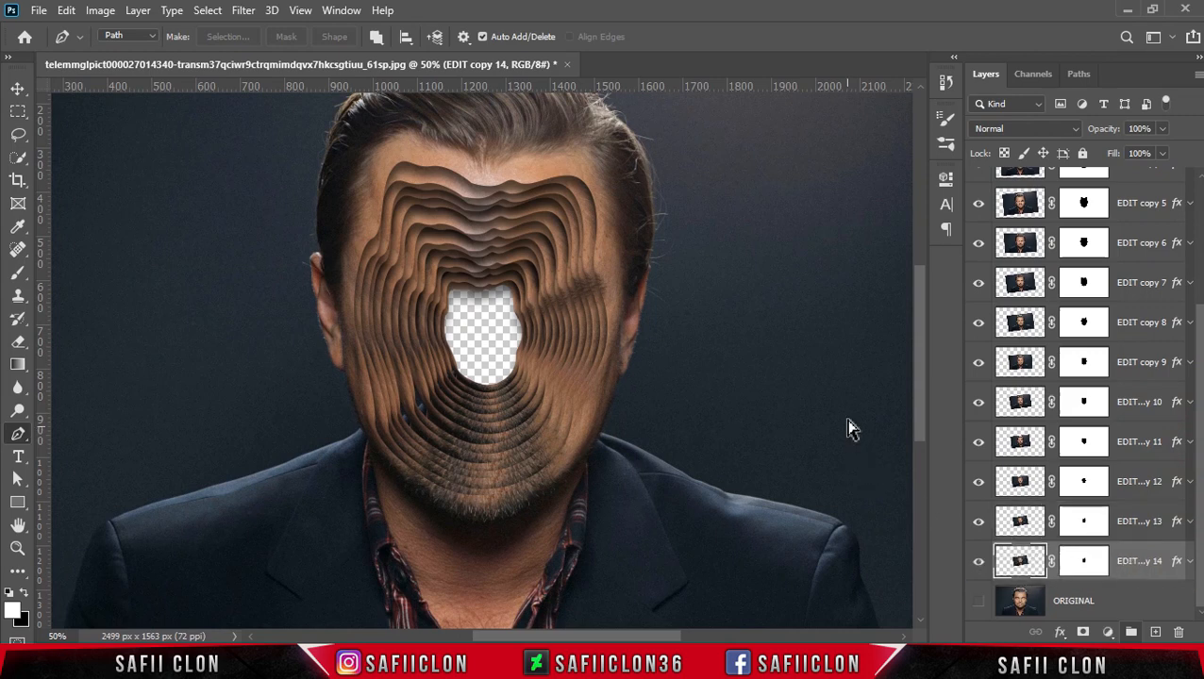
Step: Free-transform EDIT copy 14 to 85.92% scale and 3.78° rotation, shift it slightly to X 1253 px, and apply
key(ctrl+t)
mouse_move(668, 216)
mouse_down()
mouse_move(643, 232)
mouse_move(681, 215)
mouse_up()
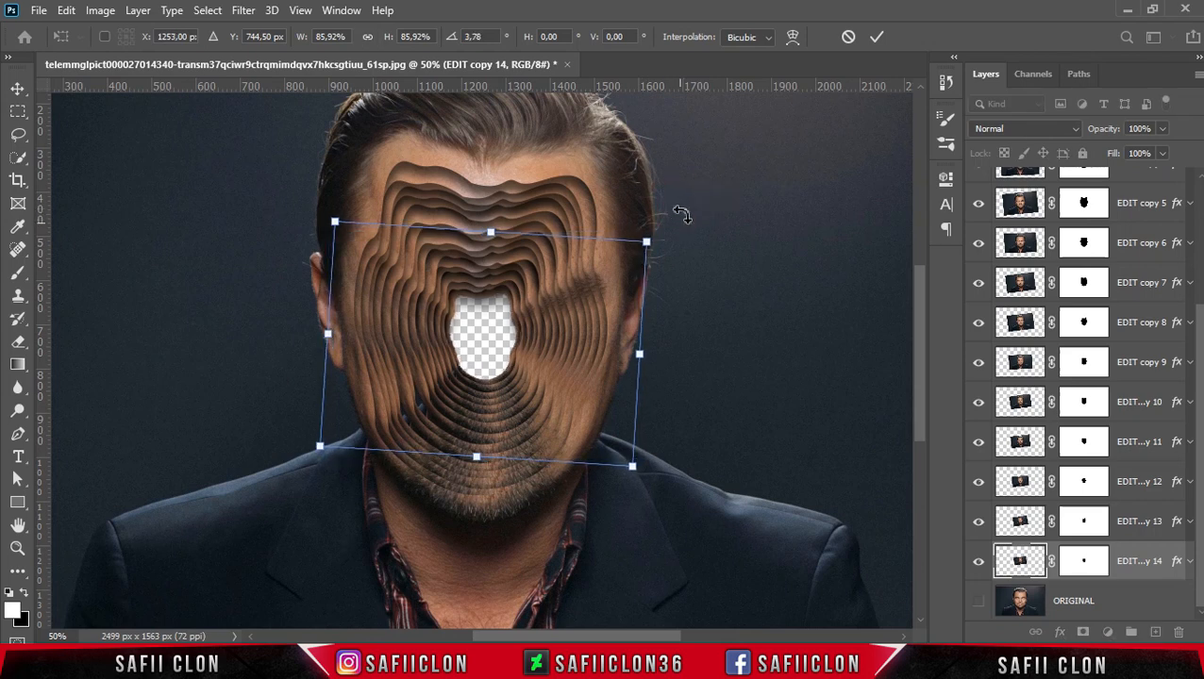
click(876, 37)
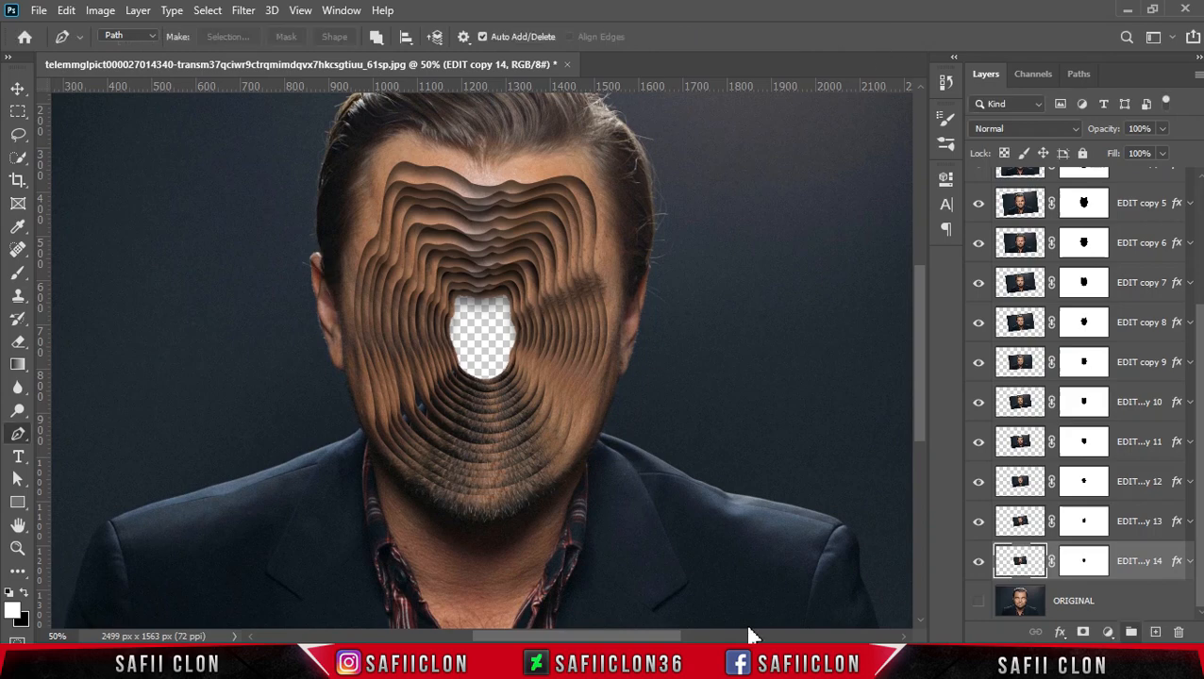
Step: Duplicate the EDIT copy 14 layer and place the duplicate directly below EDIT copy 14
right_click(1148, 561)
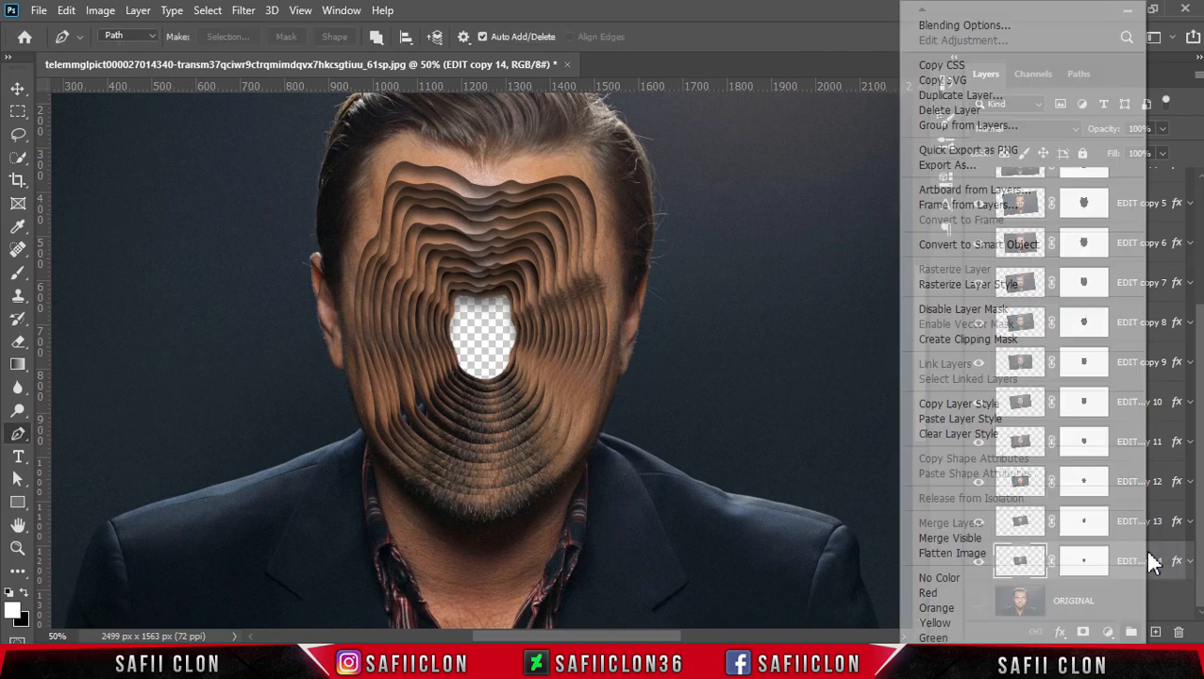
click(943, 96)
click(752, 170)
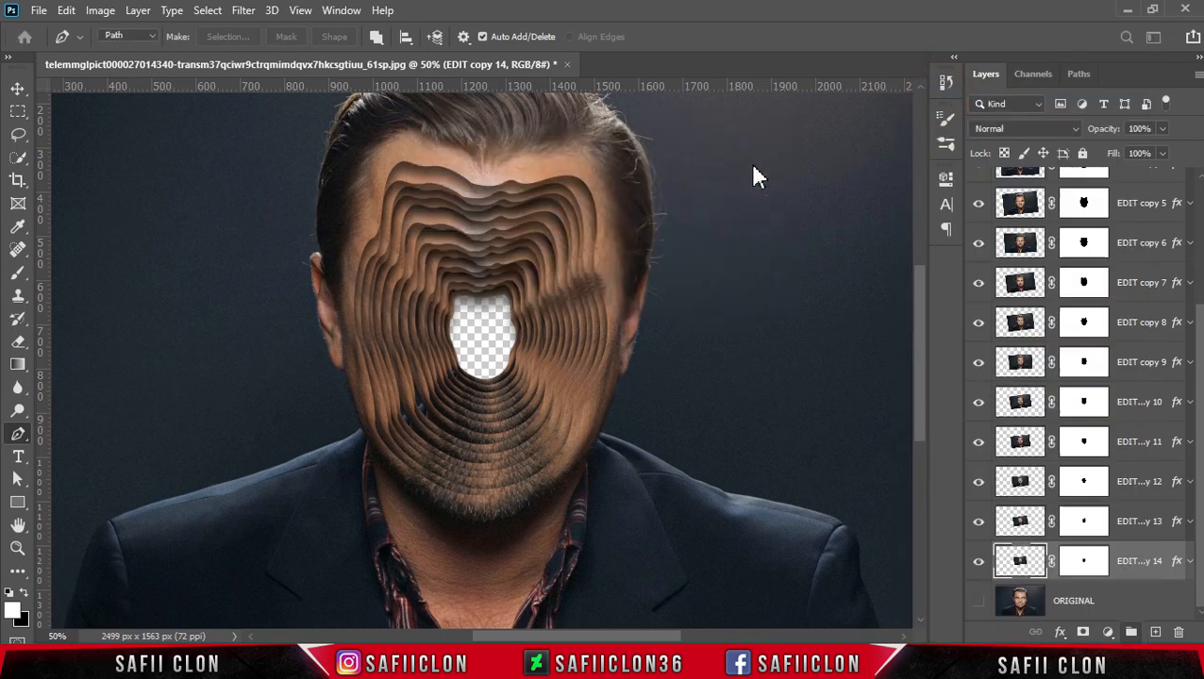
scroll(1198, 377, down, 1)
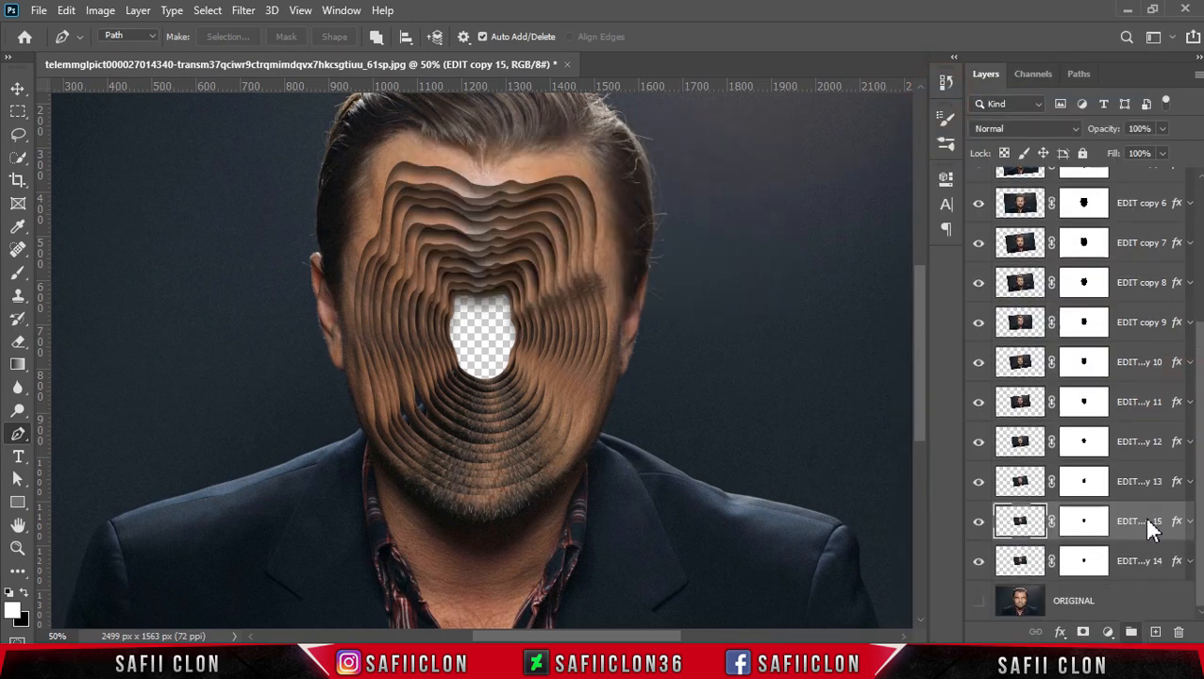
drag(1143, 518, 1139, 566)
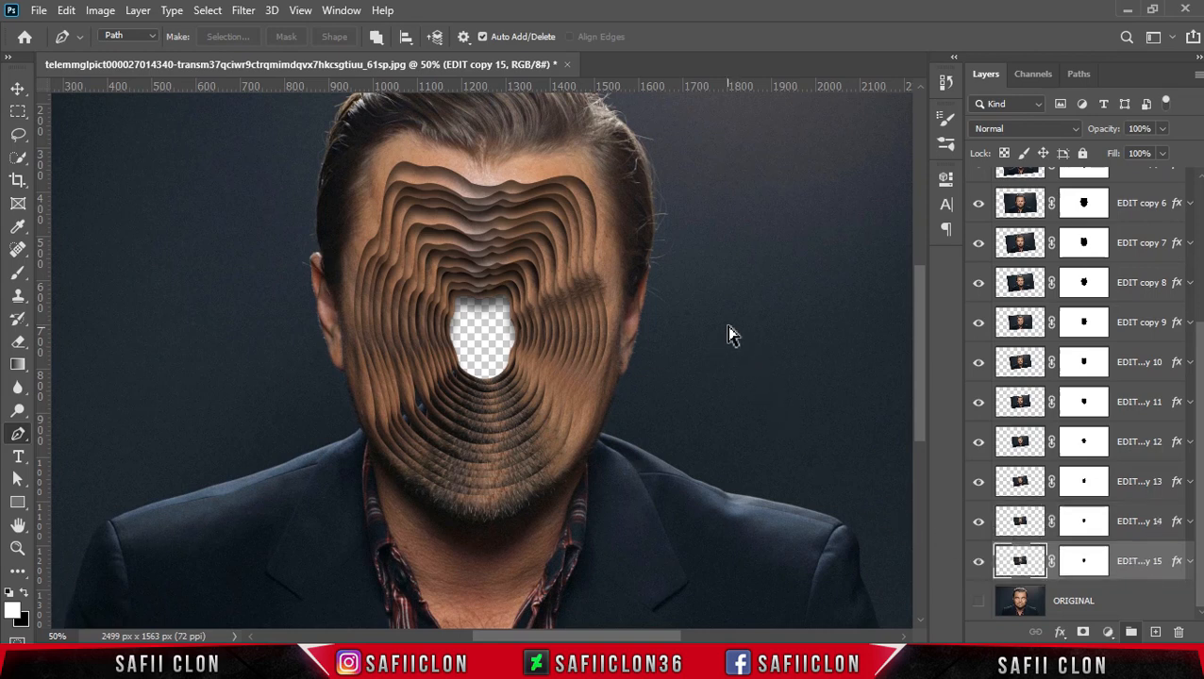
Step: Free-transform the EDIT copy 15 layer to 88.23% scale and apply the transformation
key(ctrl+t)
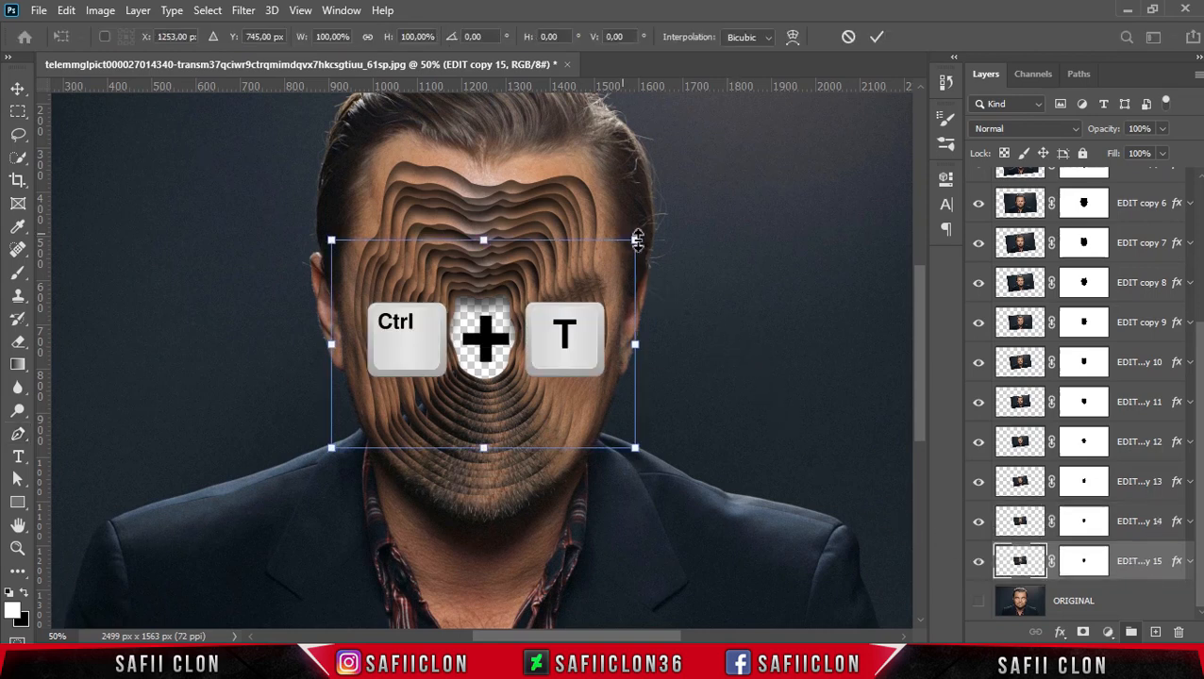
drag(634, 240, 610, 249)
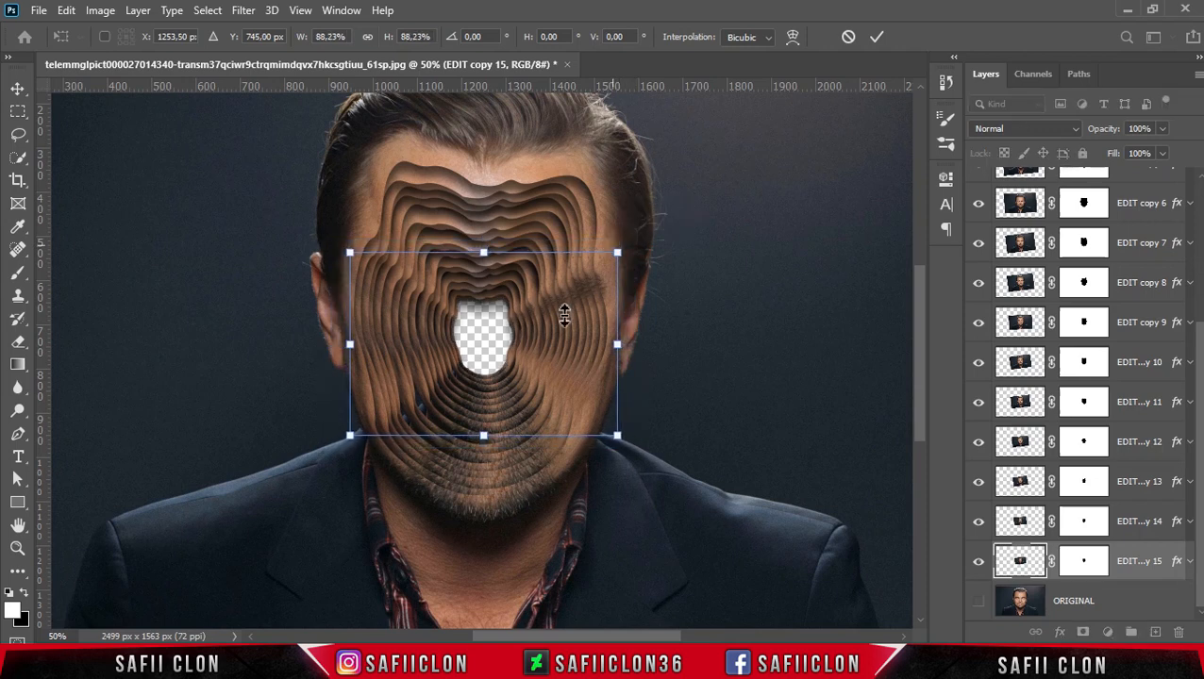
click(875, 40)
key(p)
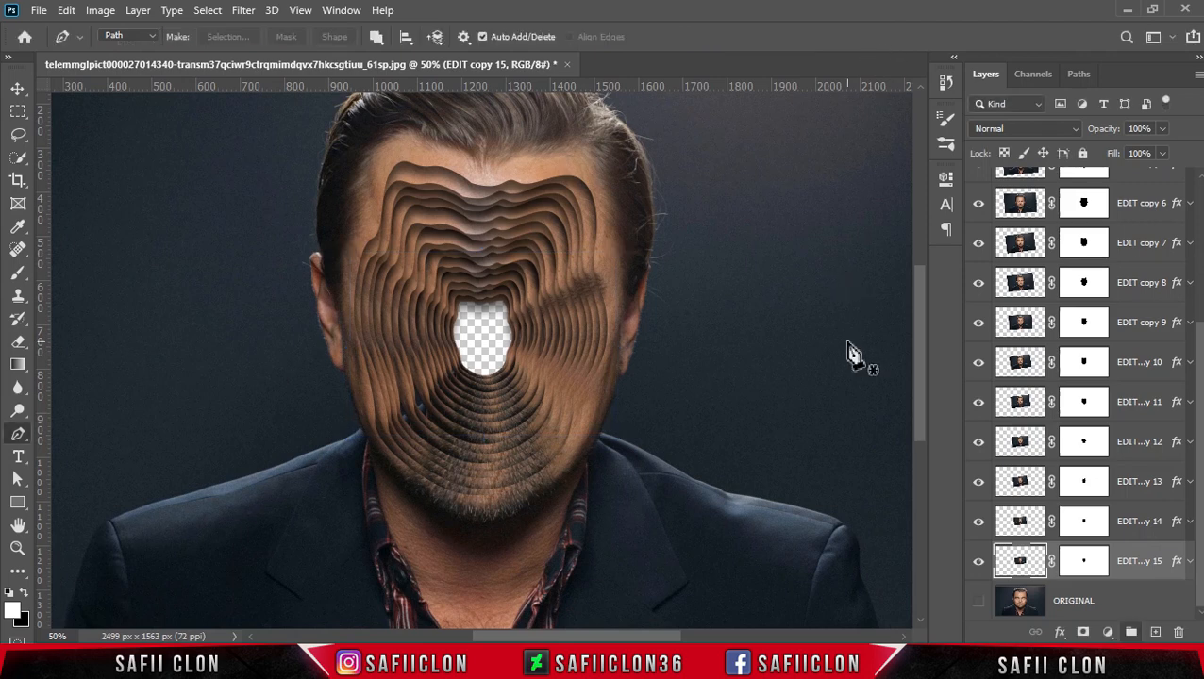
Step: Add a Solid Color fill layer with color #121212 directly above the ORIGINAL layer
click(1115, 607)
click(1108, 632)
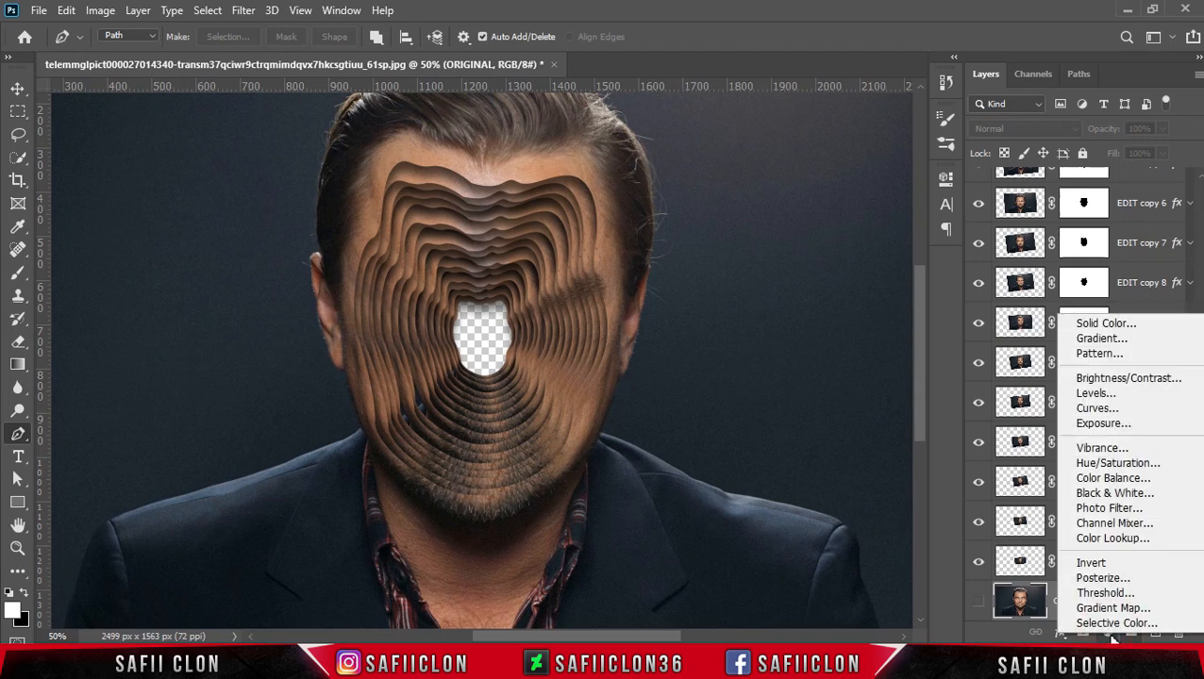
click(1115, 327)
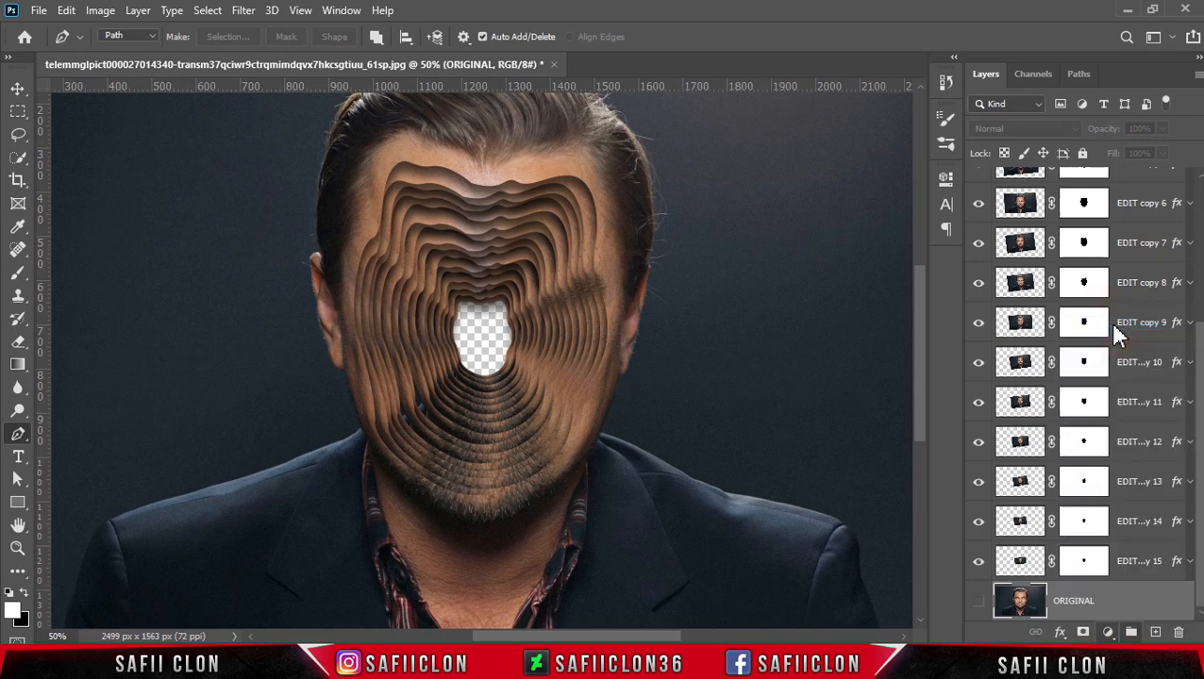
drag(794, 270, 874, 175)
click(796, 360)
mouse_move(712, 431)
mouse_down()
mouse_move(730, 437)
mouse_move(714, 416)
mouse_up()
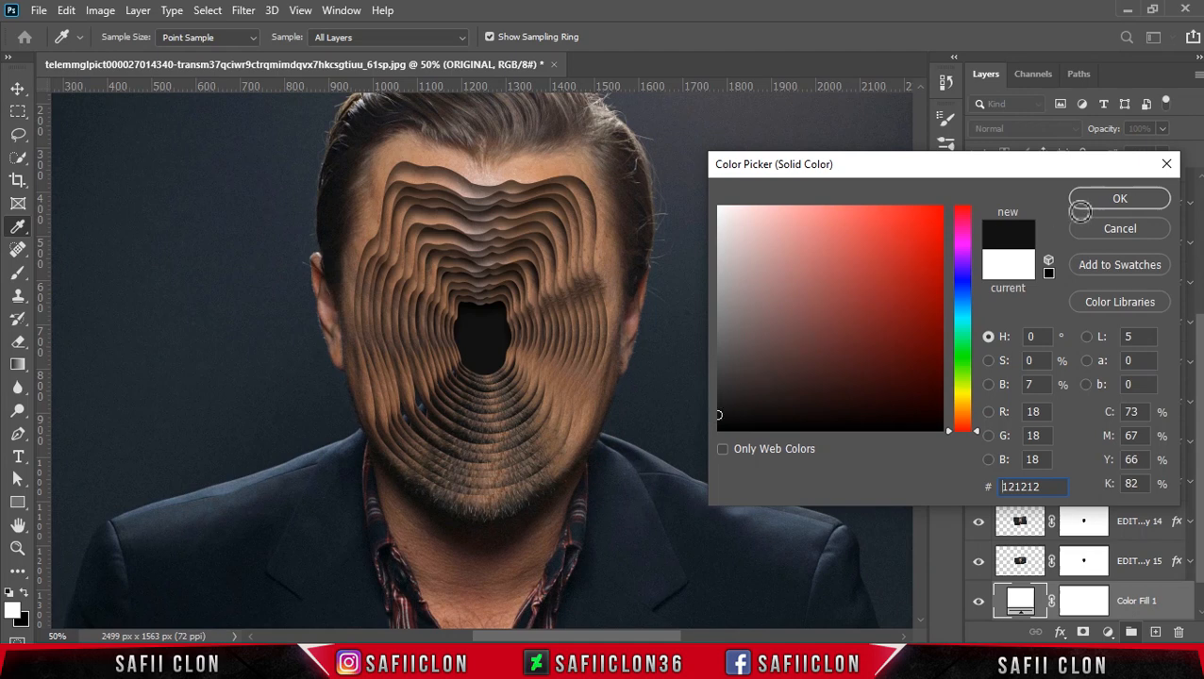
click(1109, 208)
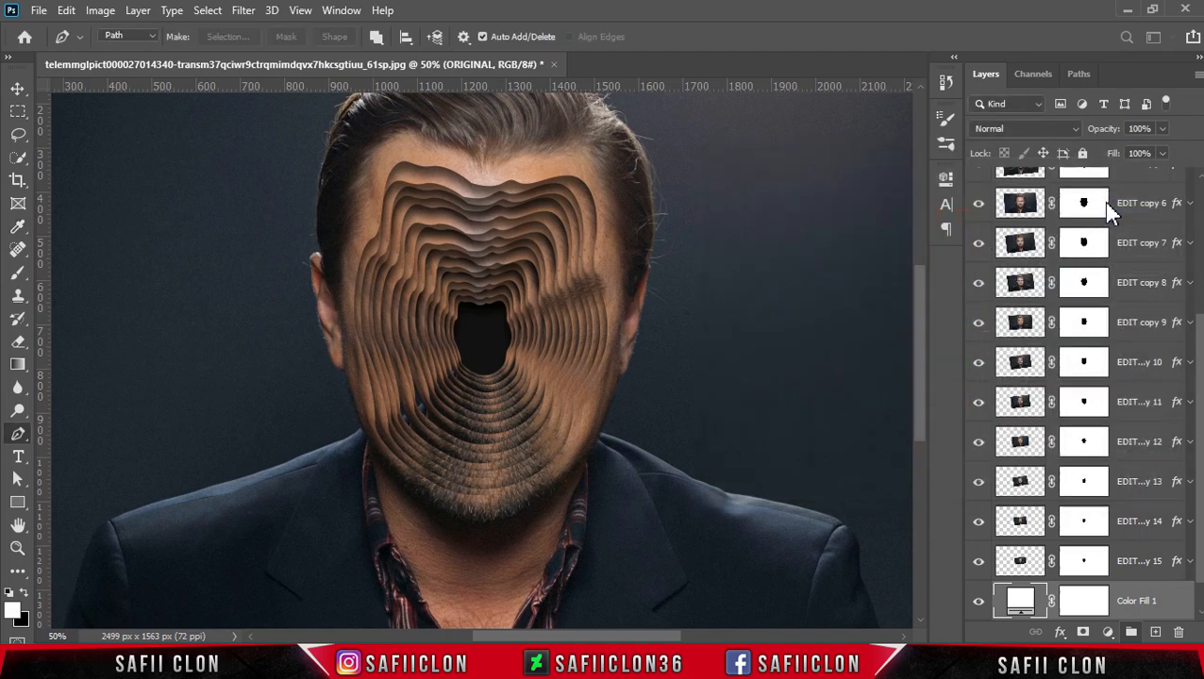
Step: Create a new empty layer above the topmost EDIT layer
drag(1197, 456, 1200, 307)
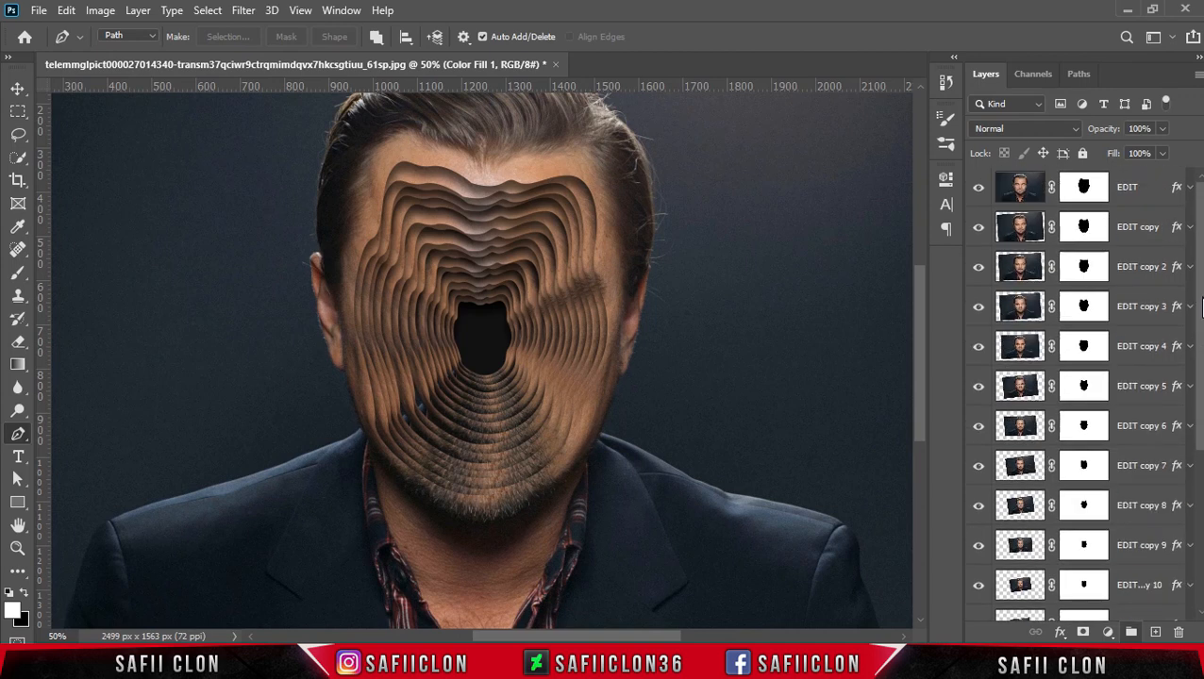
click(1134, 193)
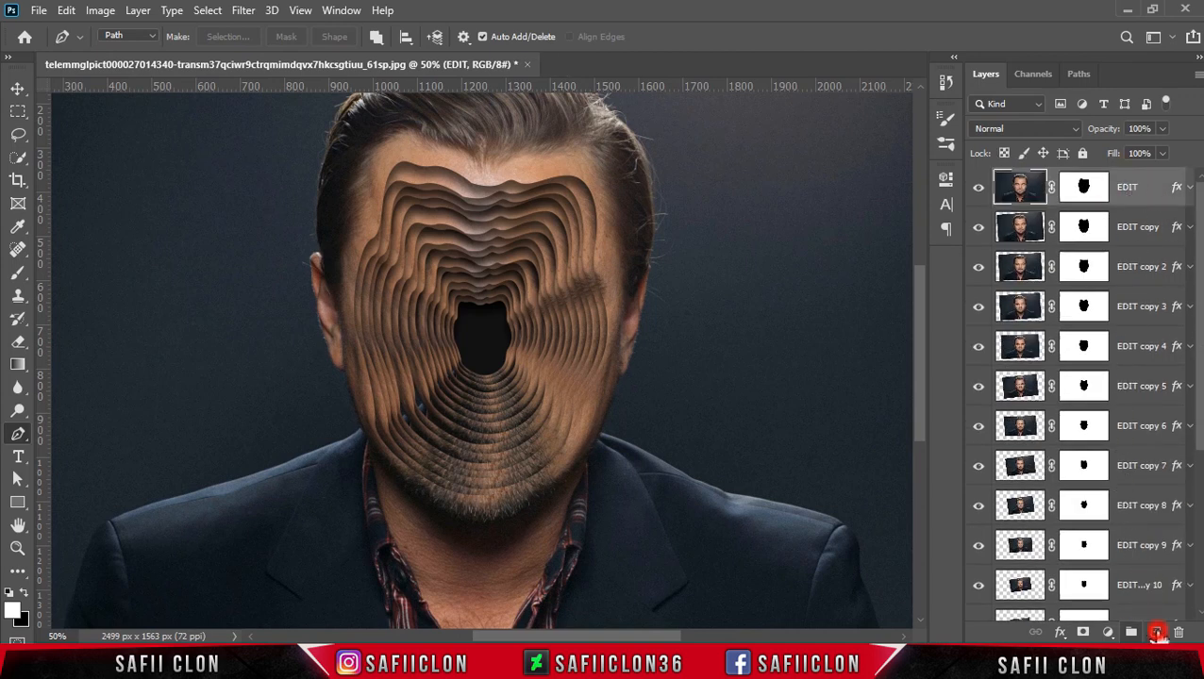
click(1157, 633)
click(1021, 185)
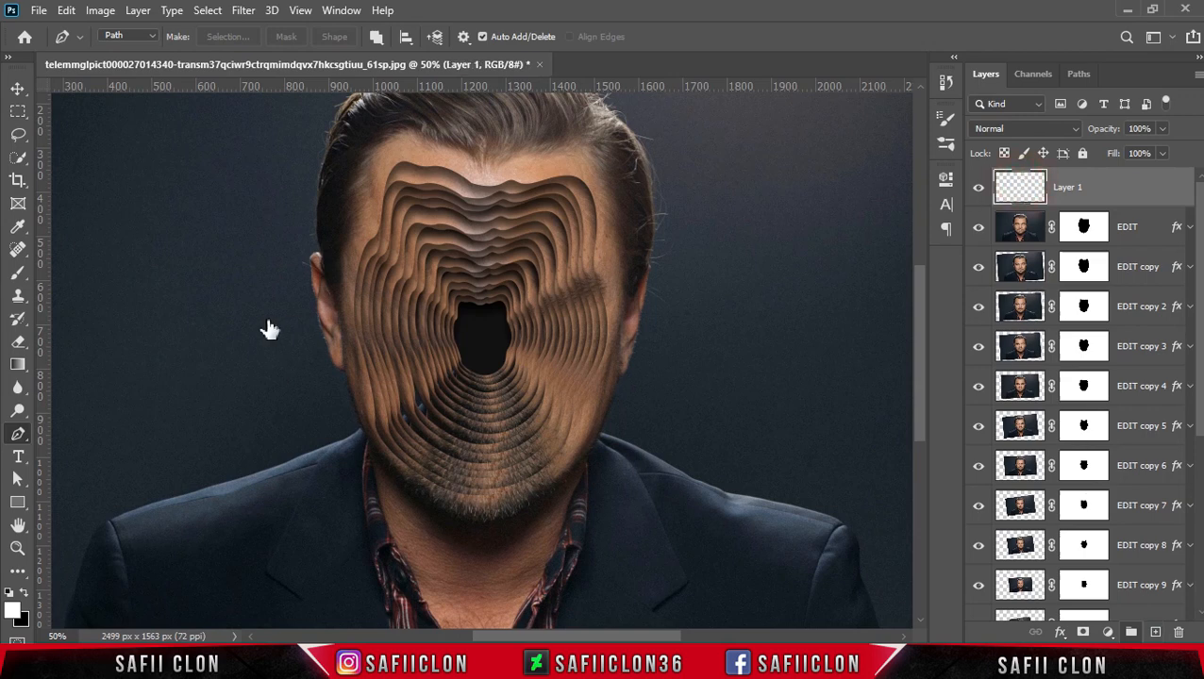
Step: Set up the Brush tool with a Soft Round tip, 180 px size and 13% opacity
drag(18, 276, 85, 285)
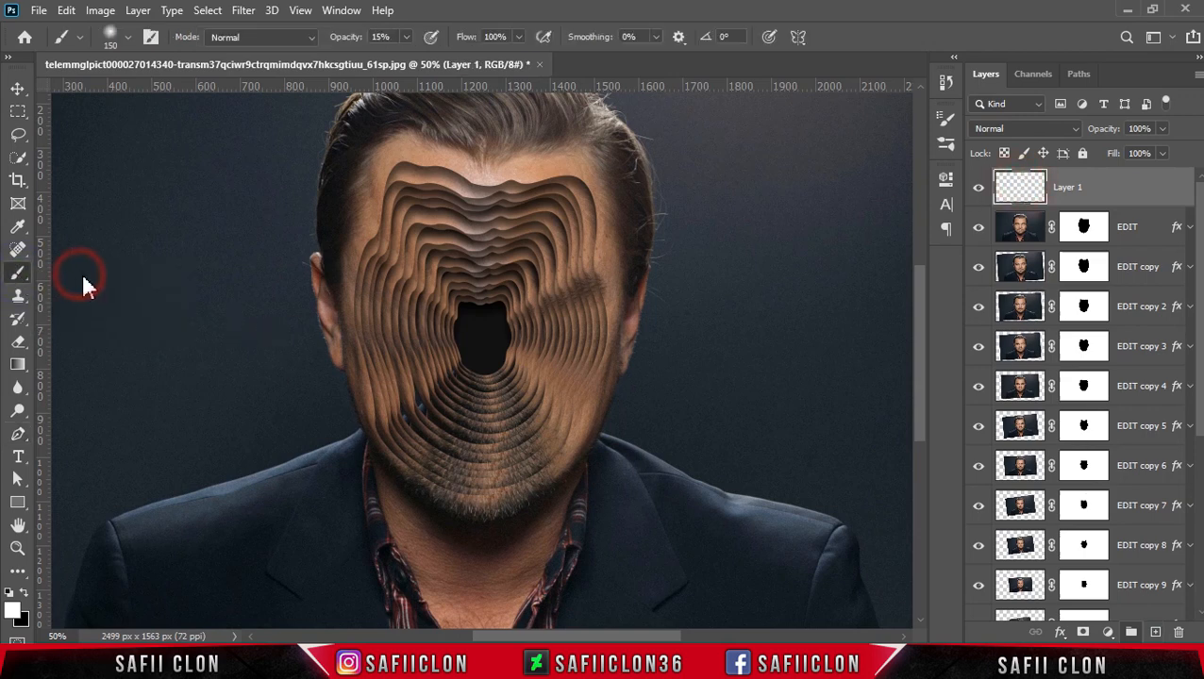
click(131, 34)
click(126, 227)
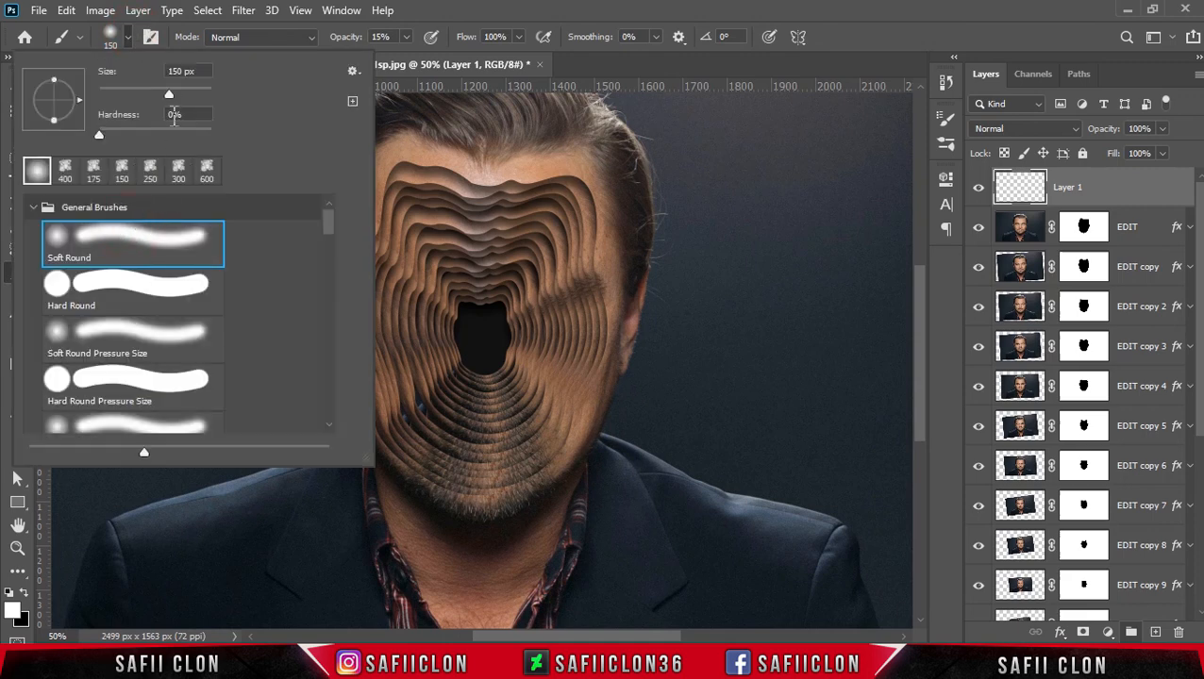
click(132, 36)
click(407, 40)
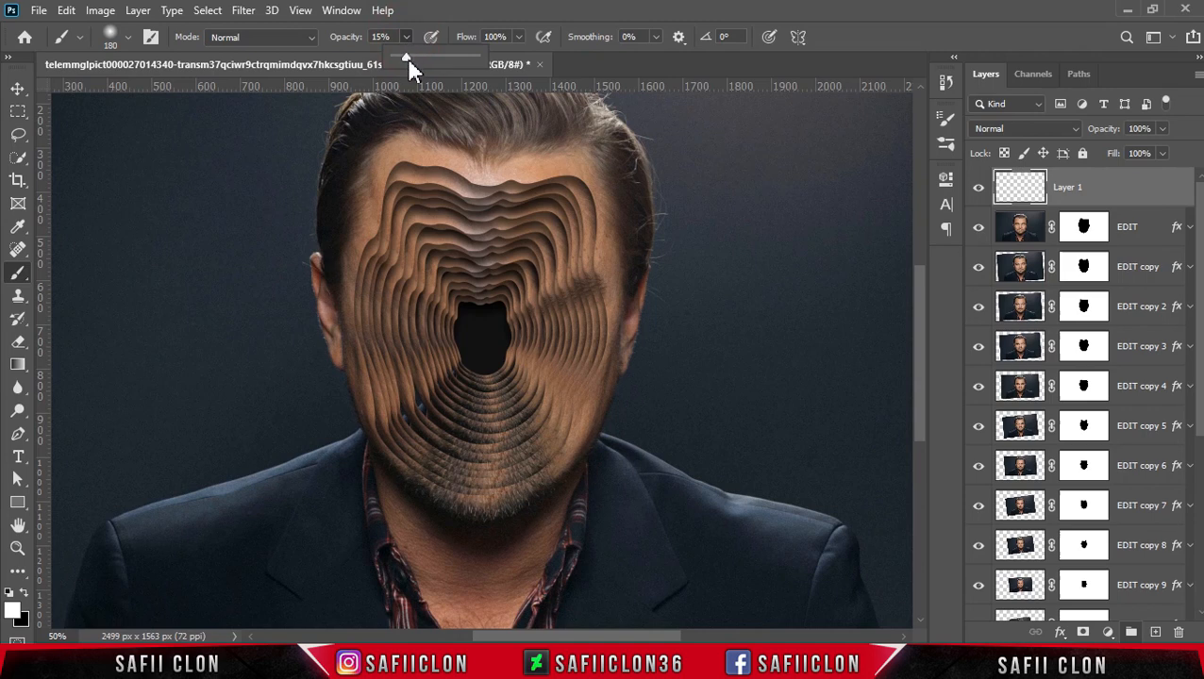
drag(408, 64, 403, 58)
click(409, 35)
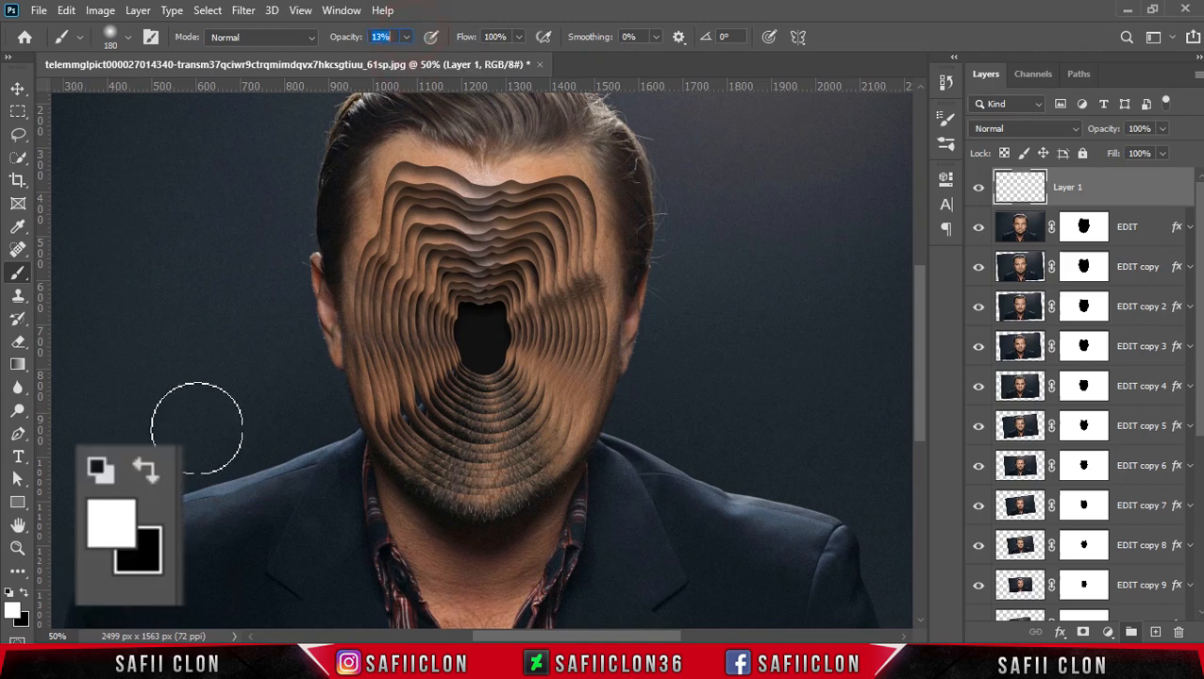
Step: Swap the foreground and background colors and set the foreground to black, #000000
click(24, 593)
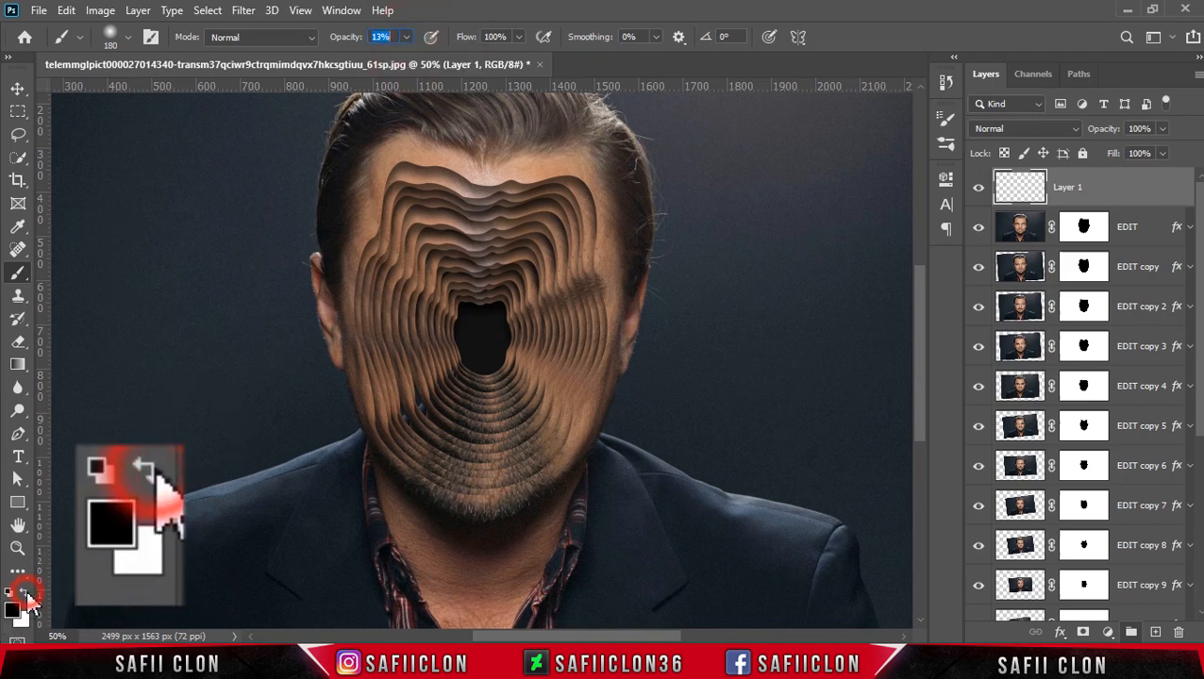
click(11, 612)
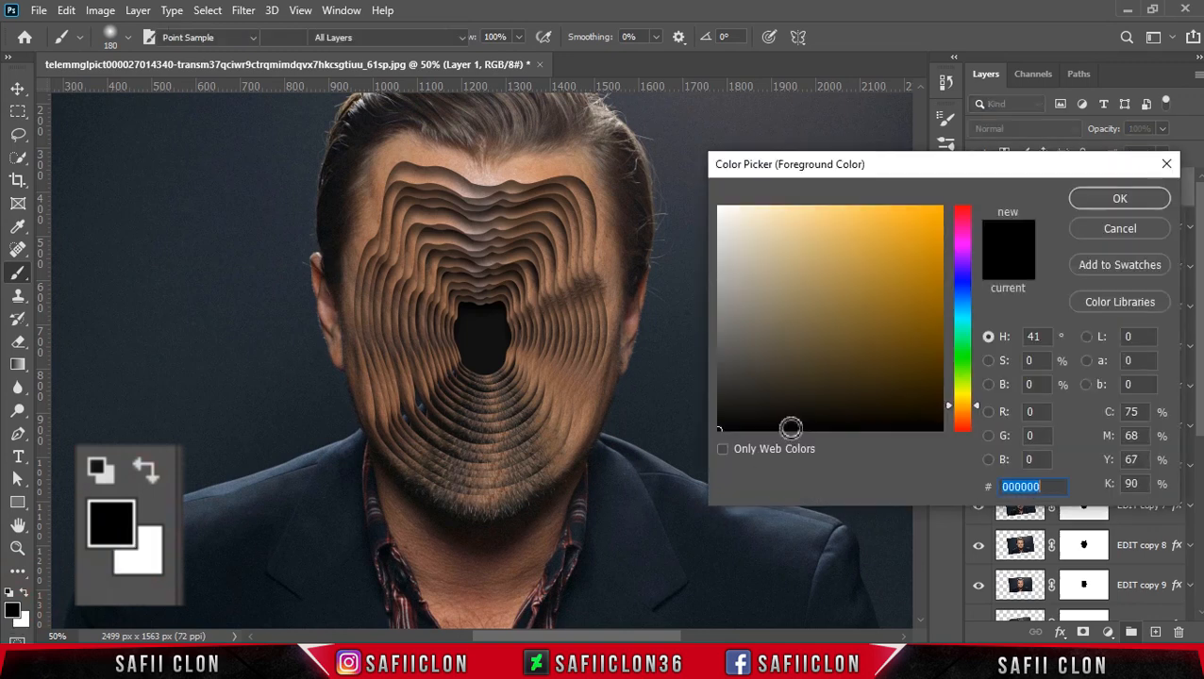
click(756, 408)
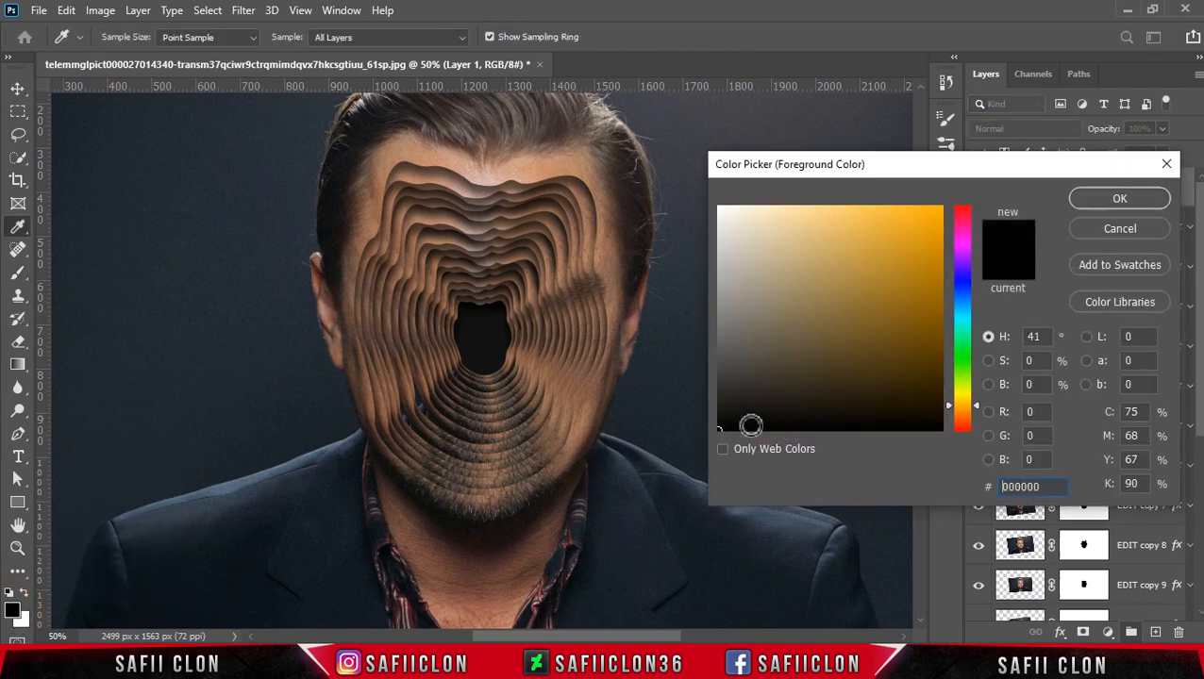
click(1121, 197)
Step: Paint soft black shading on Layer 1 over the central hole and surrounding face rings, varying the brush size between strokes
key(b)
key(bracketleft)
key(bracketleft)
key(bracketleft)
mouse_move(469, 283)
mouse_down()
mouse_move(497, 309)
mouse_move(478, 310)
mouse_move(506, 317)
mouse_move(498, 325)
mouse_move(500, 287)
mouse_move(478, 349)
mouse_move(548, 214)
mouse_move(481, 344)
mouse_move(467, 309)
mouse_move(489, 285)
mouse_move(533, 282)
mouse_move(523, 405)
mouse_move(447, 330)
mouse_move(474, 366)
mouse_up()
mouse_move(516, 325)
mouse_down()
mouse_move(498, 376)
mouse_move(505, 357)
mouse_up()
key(bracketright)
drag(430, 236, 497, 325)
key(bracketleft)
key(bracketleft)
key(bracketleft)
mouse_move(481, 379)
mouse_down()
mouse_move(524, 409)
mouse_move(465, 397)
mouse_up()
key(bracketright)
key(bracketright)
key(bracketright)
key(bracketleft)
key(bracketleft)
key(bracketleft)
key(bracketleft)
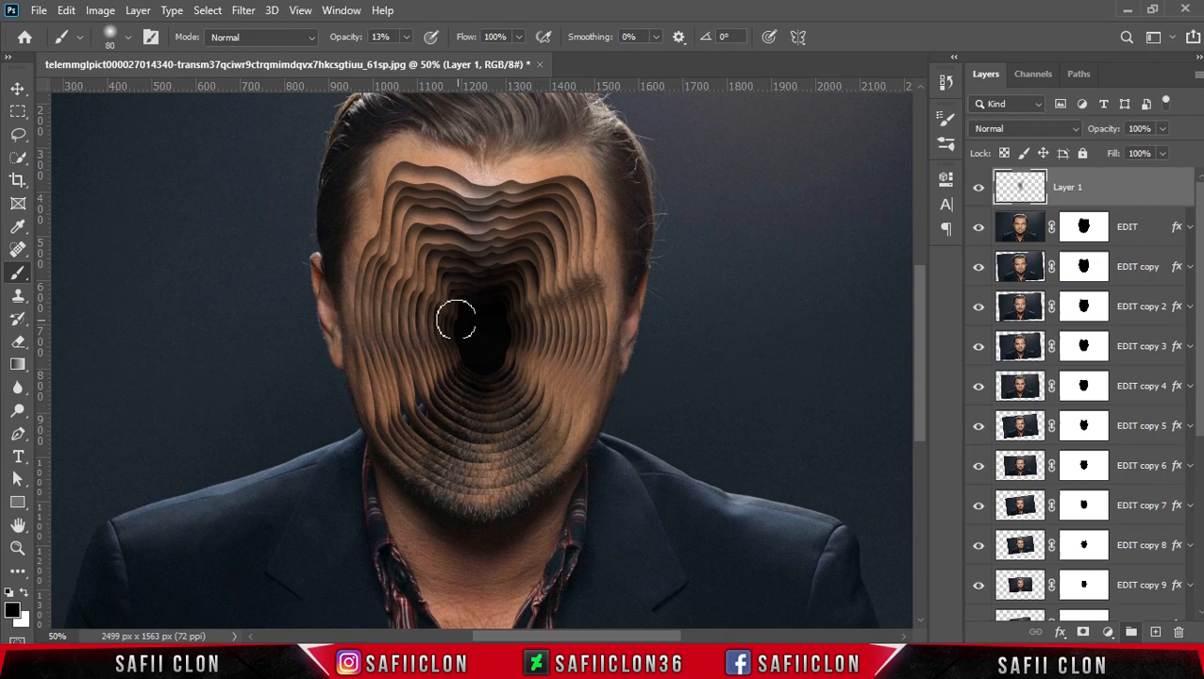
drag(370, 262, 444, 314)
key(bracketright)
key(bracketright)
key(bracketright)
key(bracketright)
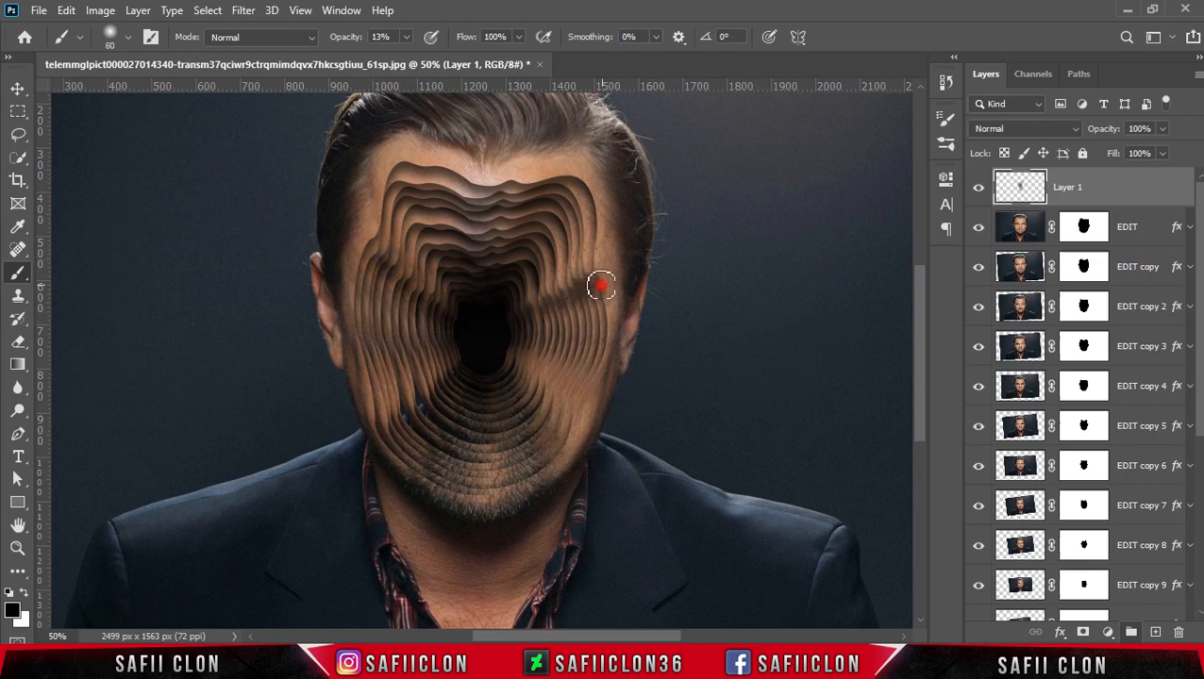
mouse_move(569, 193)
mouse_down()
mouse_move(529, 241)
mouse_move(486, 228)
mouse_up()
drag(421, 196, 443, 215)
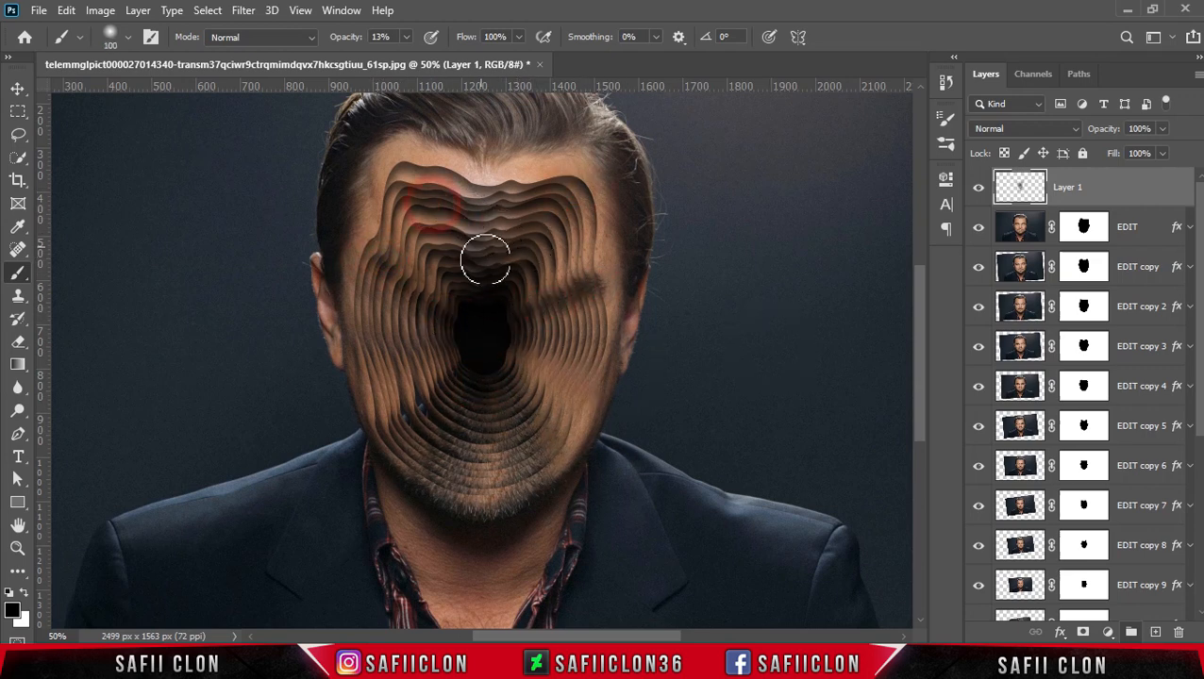
mouse_move(405, 367)
mouse_down()
mouse_move(416, 355)
mouse_move(443, 379)
mouse_up()
click(503, 358)
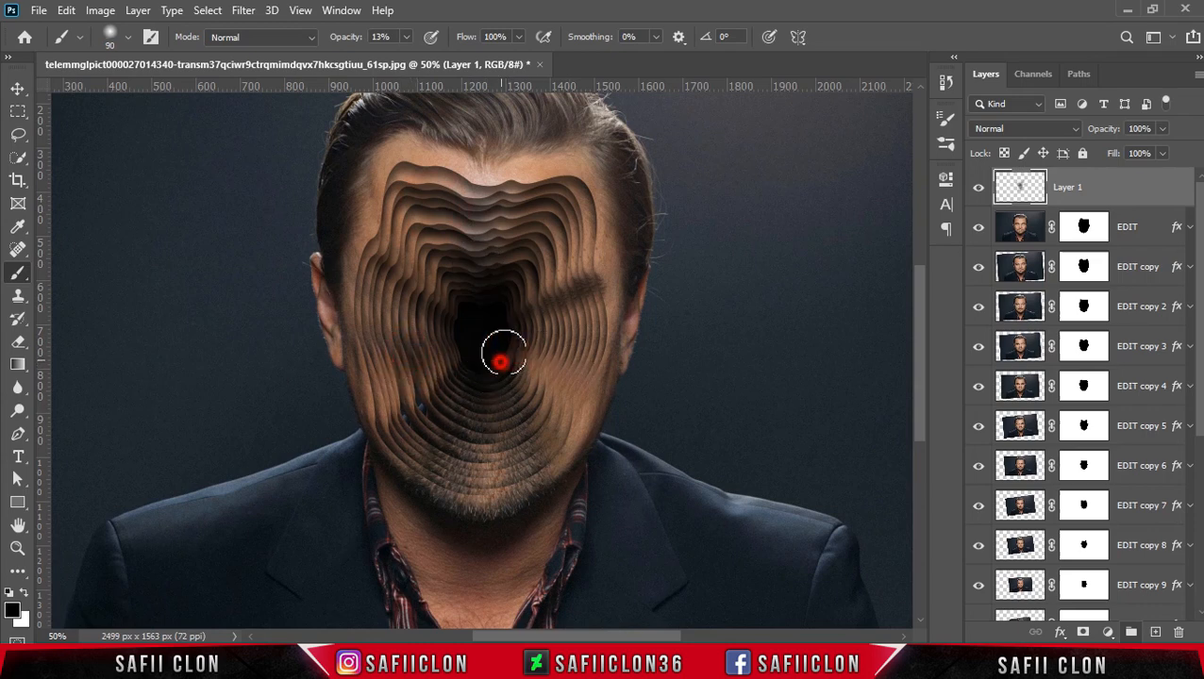
Step: Toggle the visibility of Layer 1 to compare the face with and without the painted shading
click(977, 188)
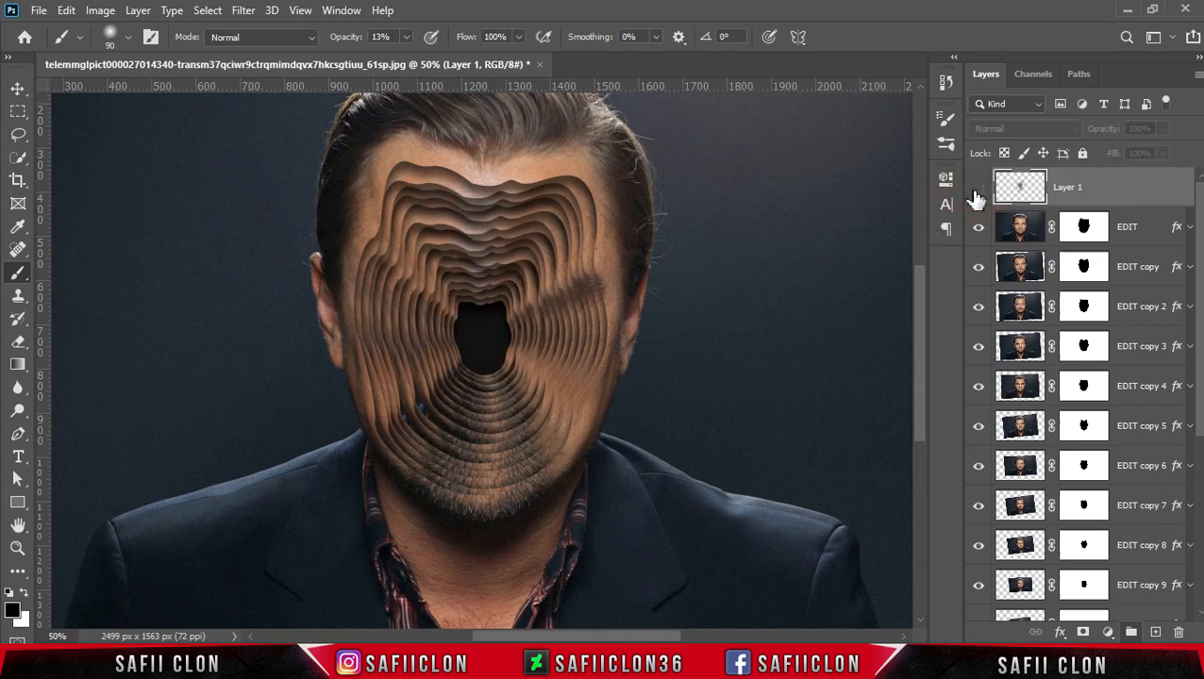
click(977, 189)
click(977, 189)
click(978, 191)
Step: Group all layers from Layer 1 down to Color Fill 1 into a new group named EDIT
click(1099, 188)
drag(1196, 231, 1200, 500)
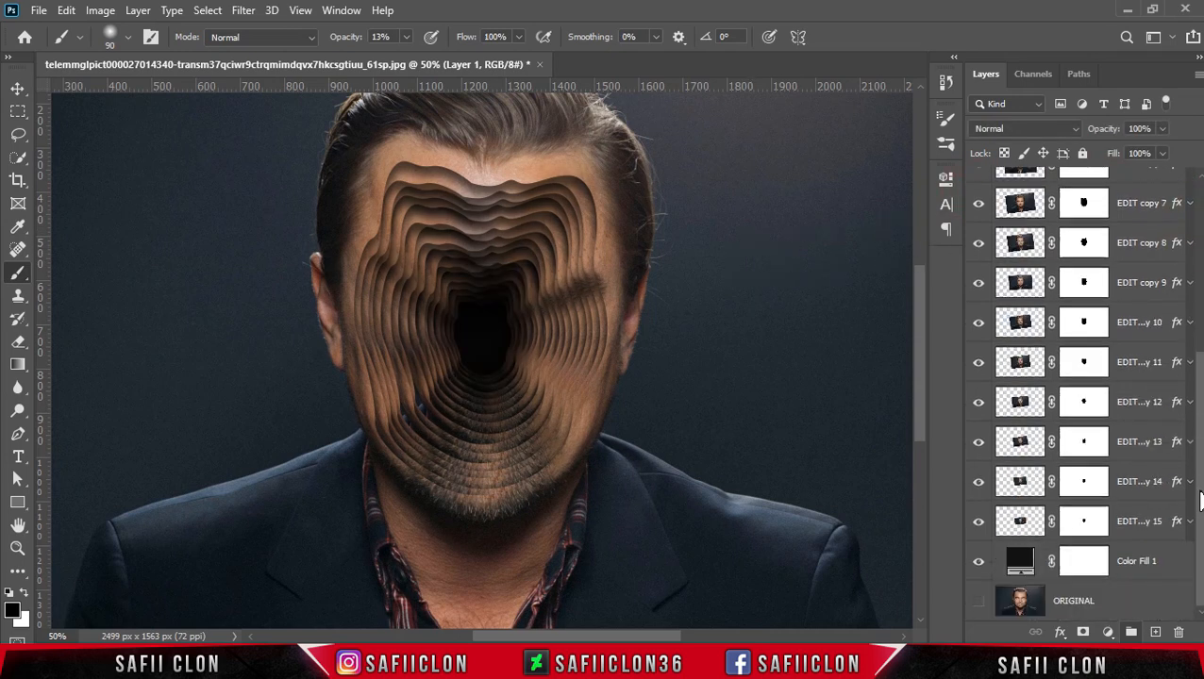
shift+click(1161, 567)
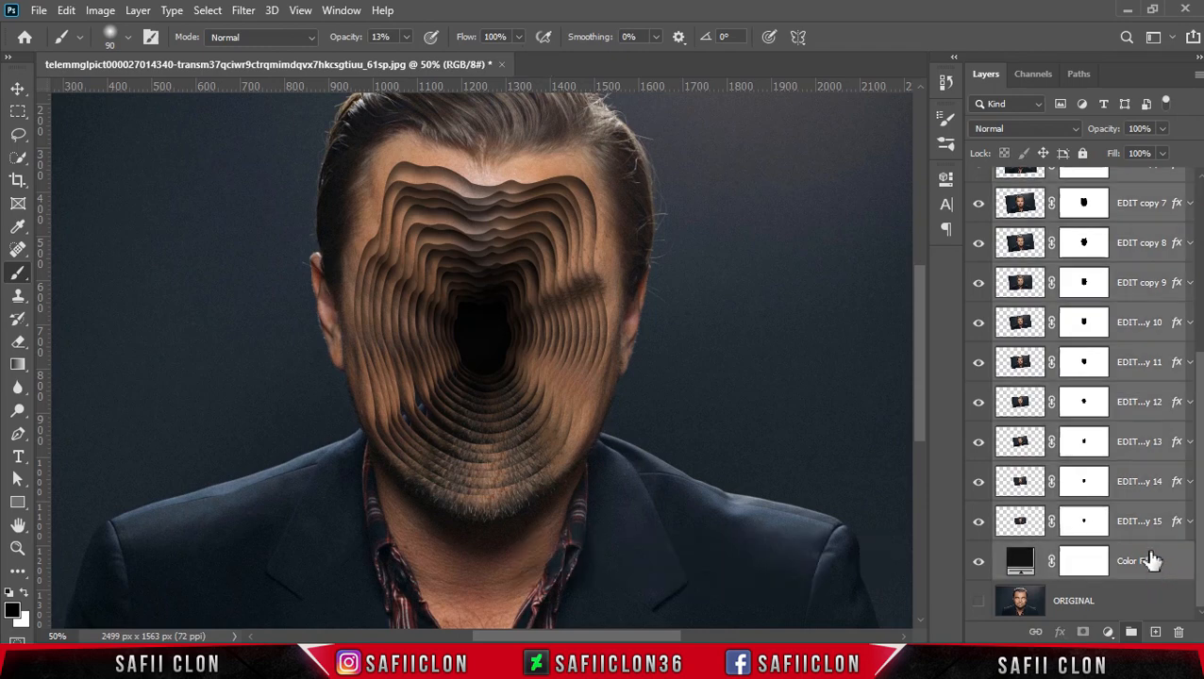
right_click(1151, 559)
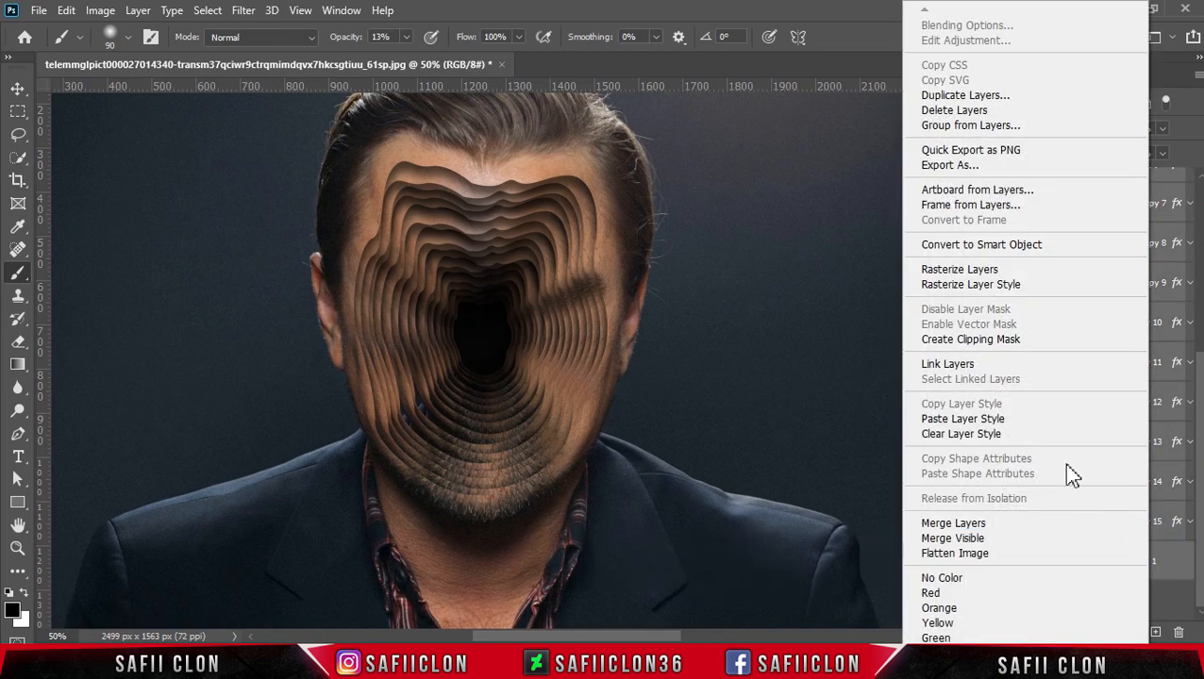
click(953, 123)
text(EDIT)
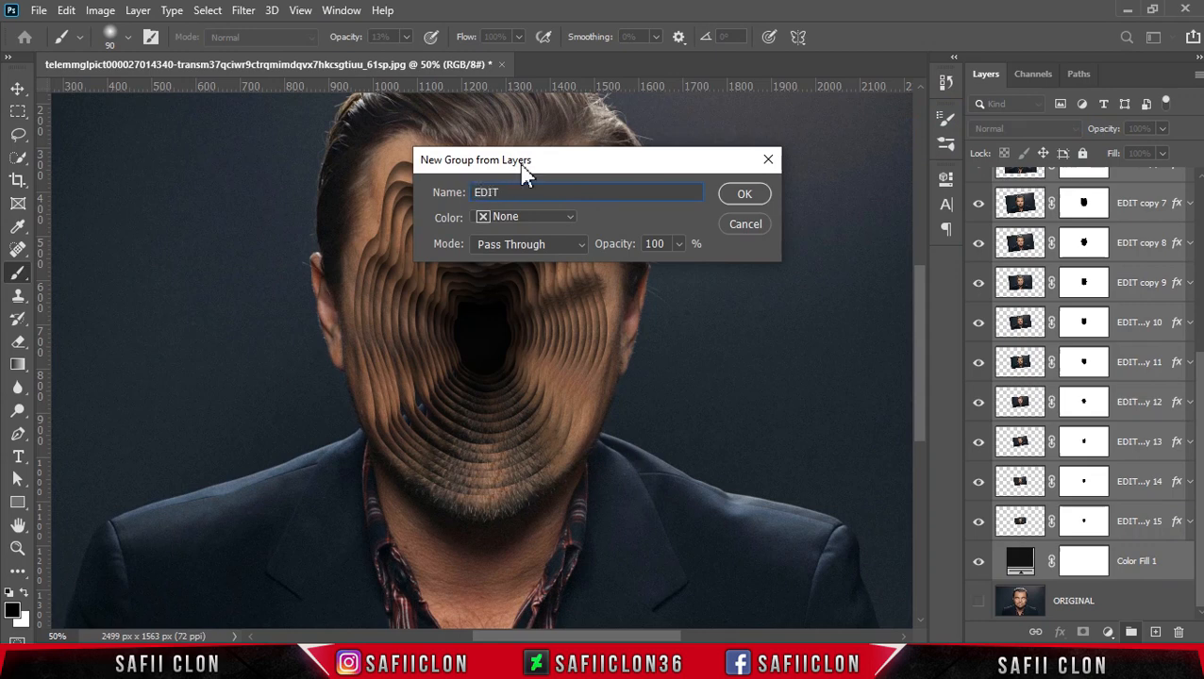
click(760, 199)
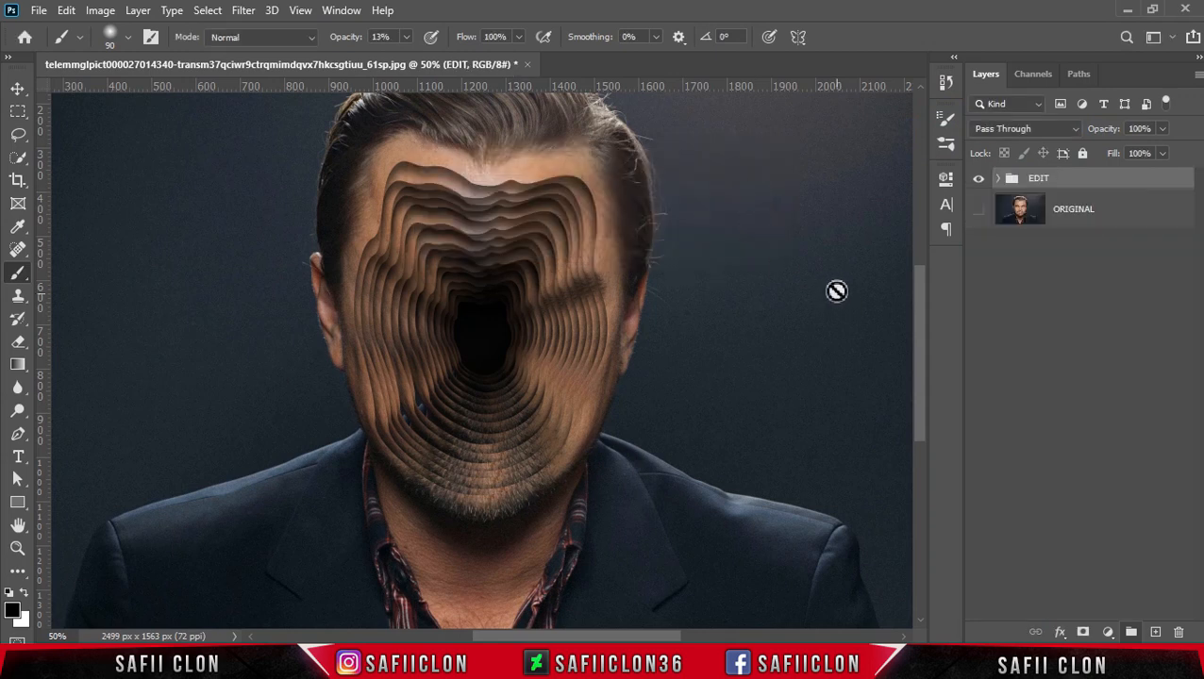
Step: Show the ORIGINAL layer and toggle the EDIT group's visibility to compare the portrait before and after
click(978, 209)
click(979, 179)
click(978, 181)
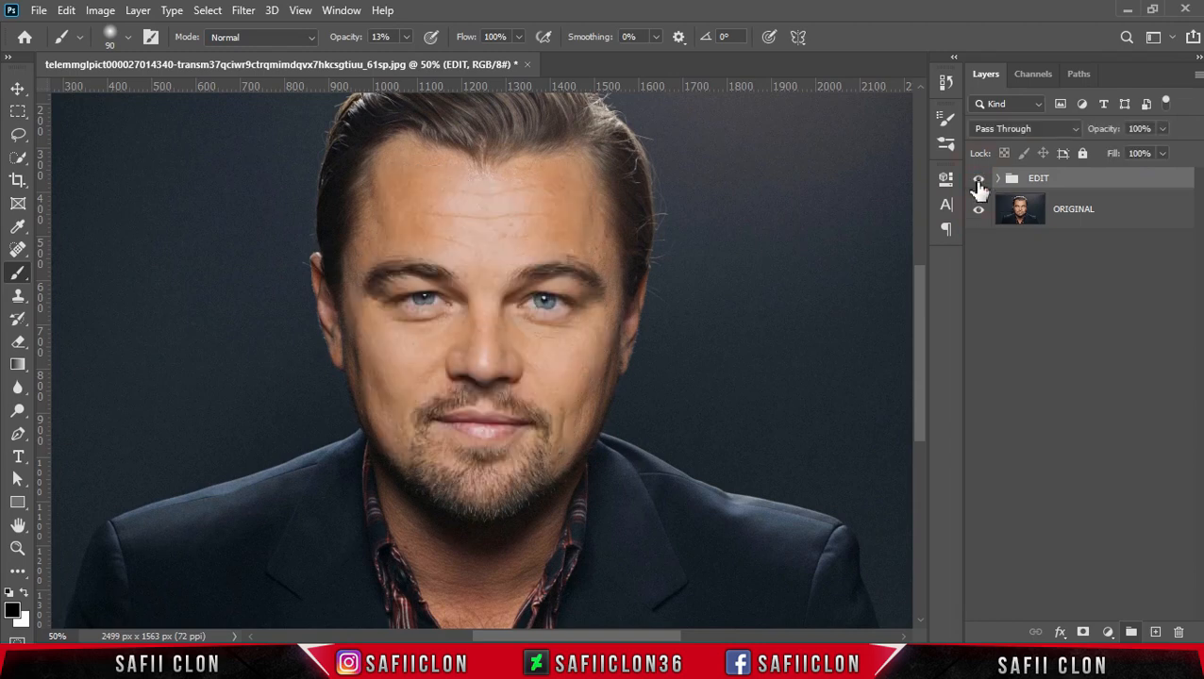
click(978, 180)
click(978, 179)
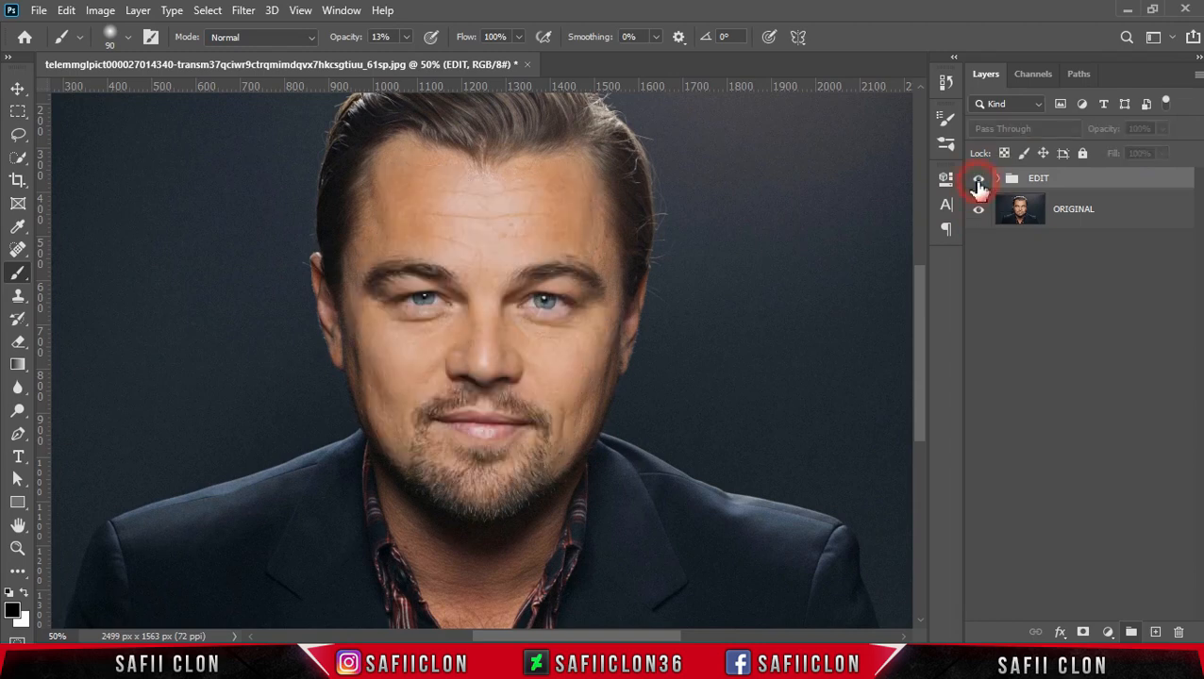
Step: Examine the finished hollow-face effect up close and in the full portrait
key(ctrl+plus)
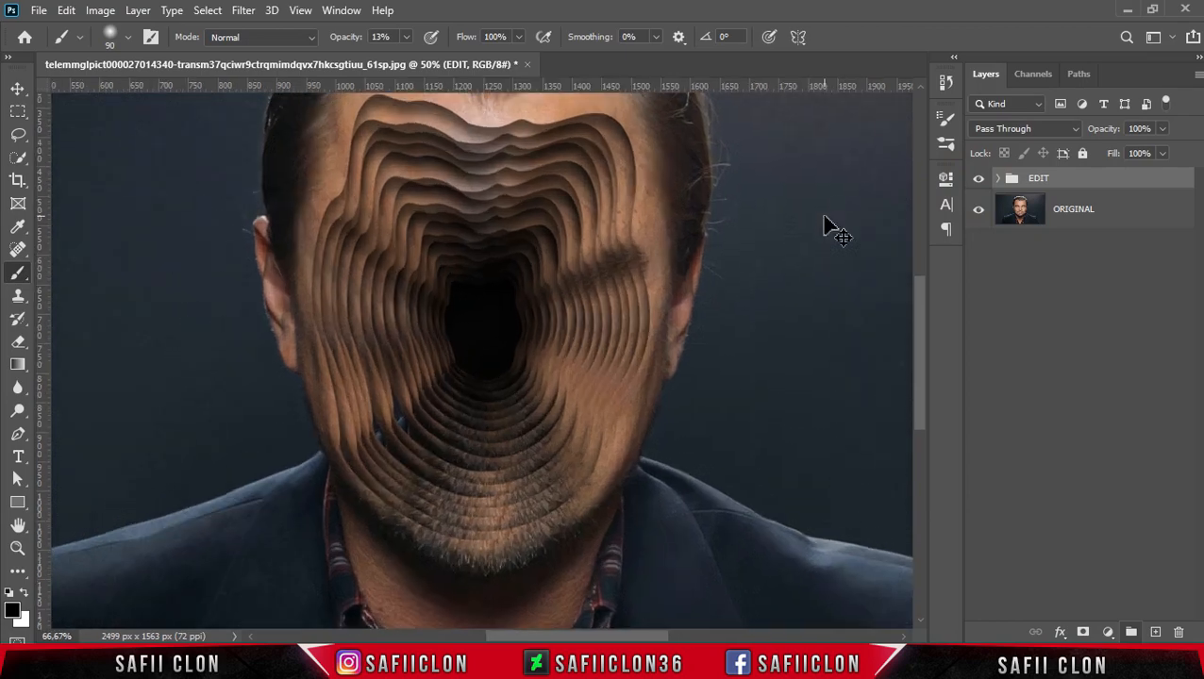
key(ctrl+plus)
key(ctrl+plus)
key(ctrl+minus)
key(ctrl+minus)
key(ctrl+minus)
key(ctrl+minus)
key(ctrl+plus)
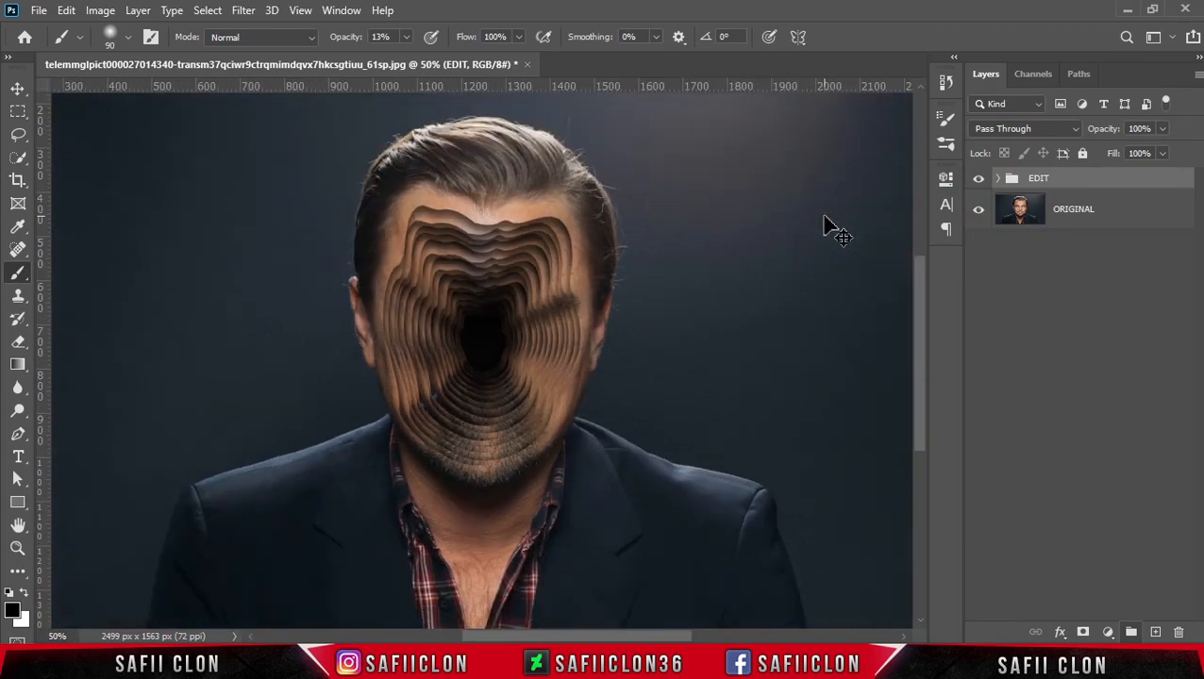
key(ctrl+minus)
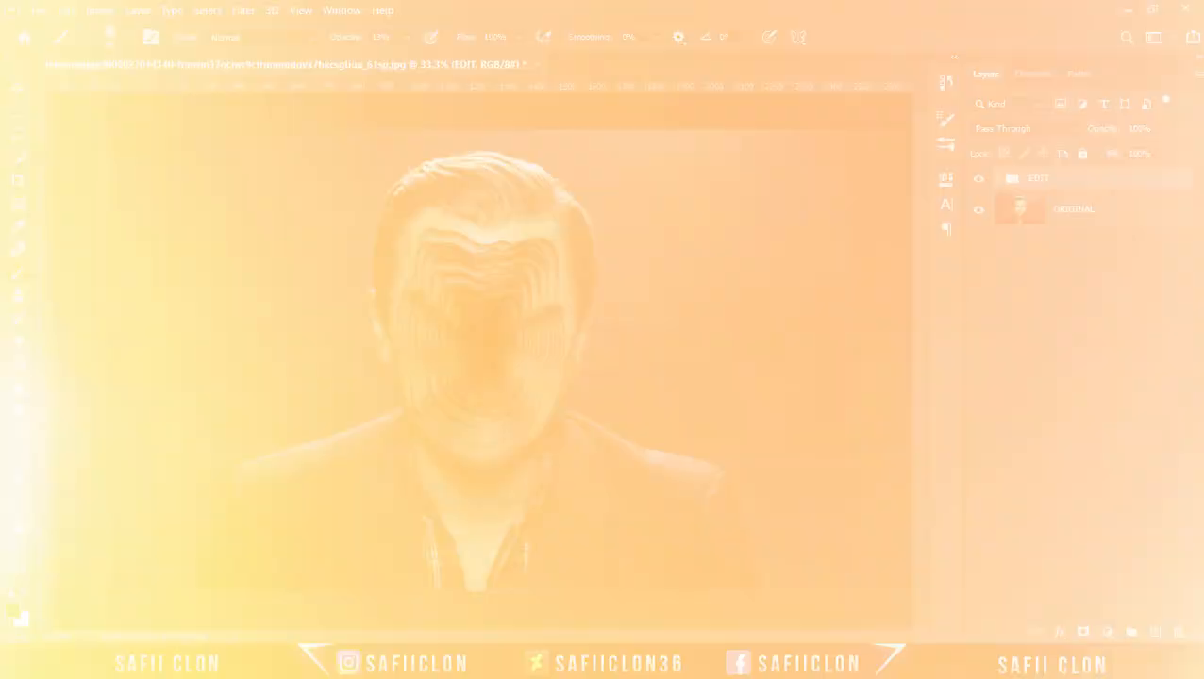